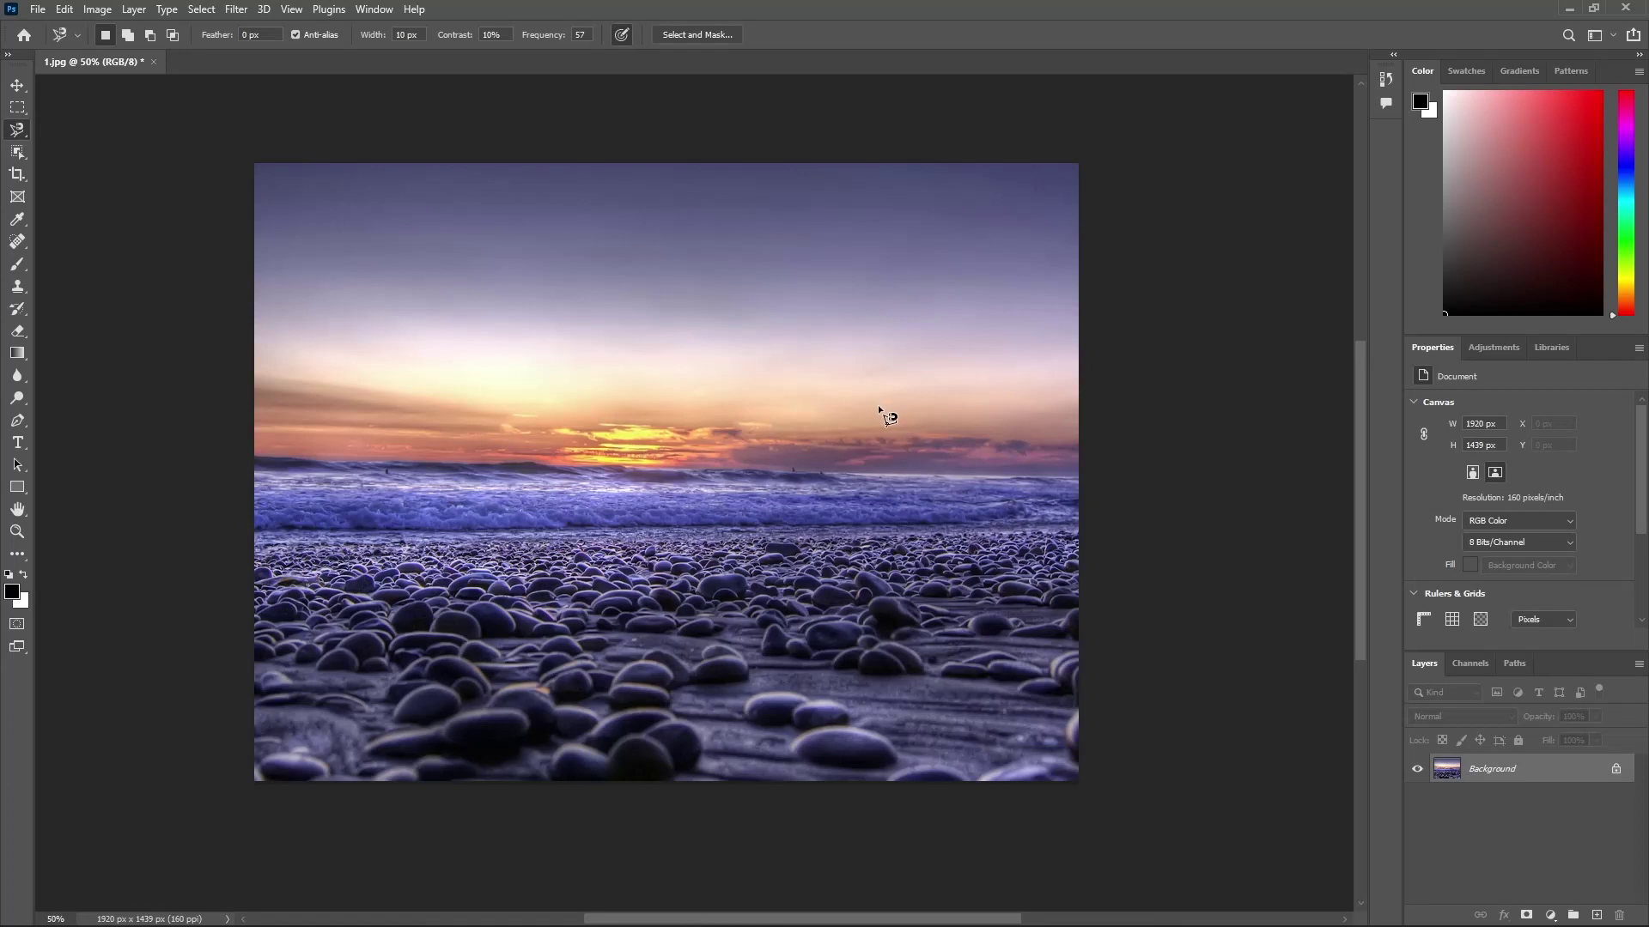
- Outline a closed freeform area of the sky around the sunset with the Magnetic Lasso
left_click(857, 413)
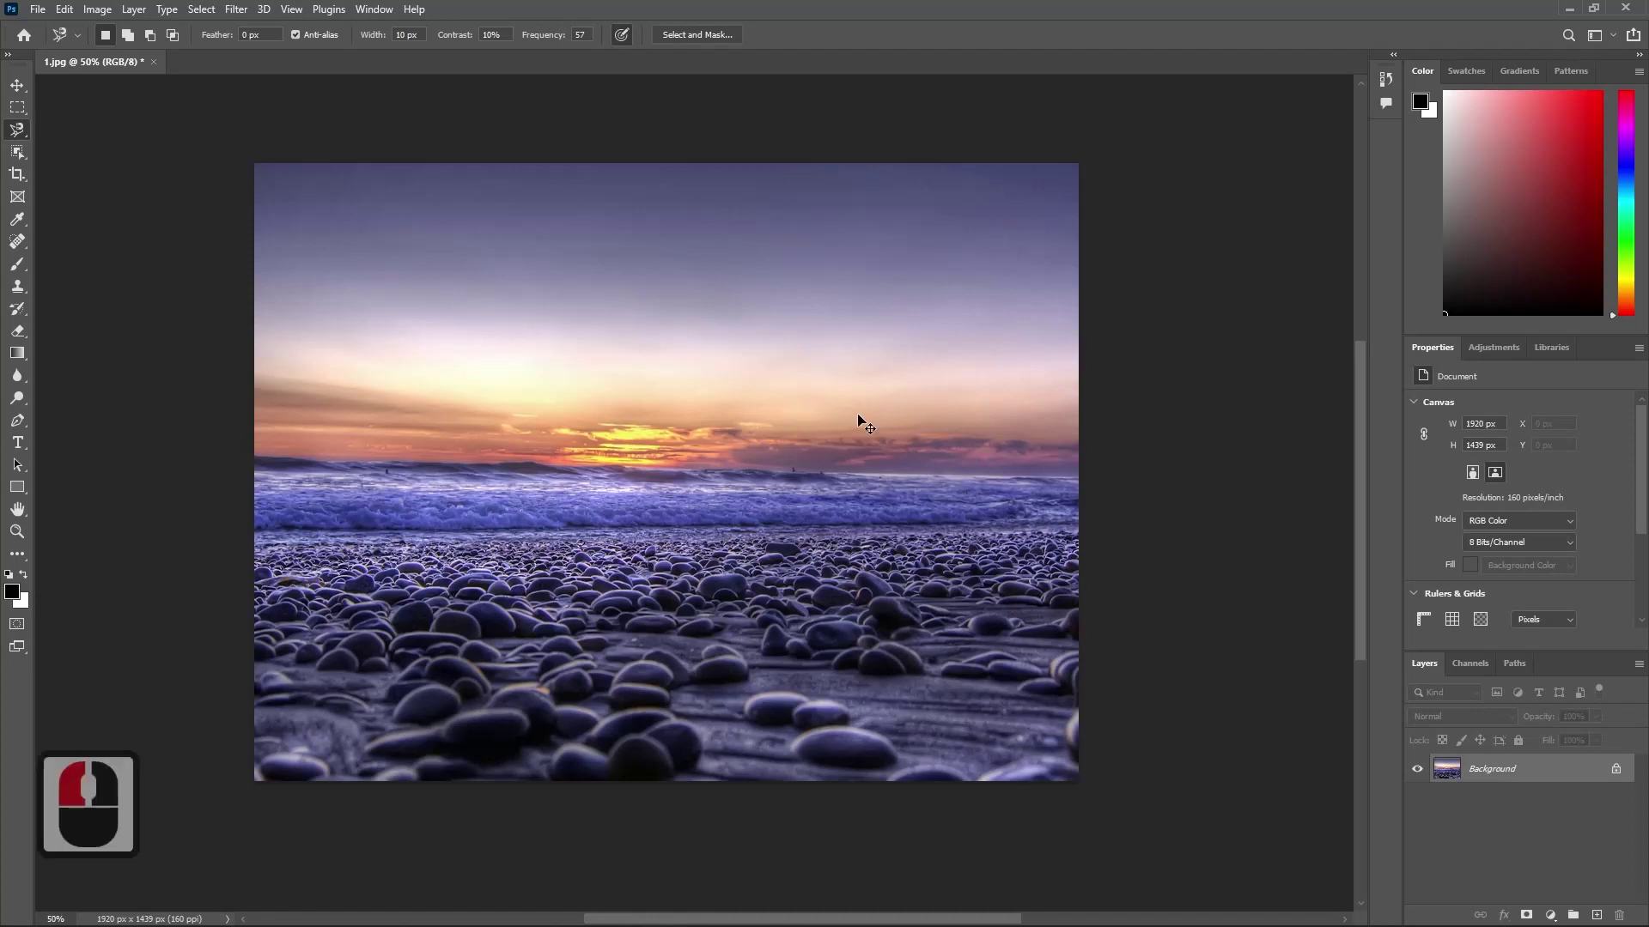
key("ctrl+t")
left_click(648, 364)
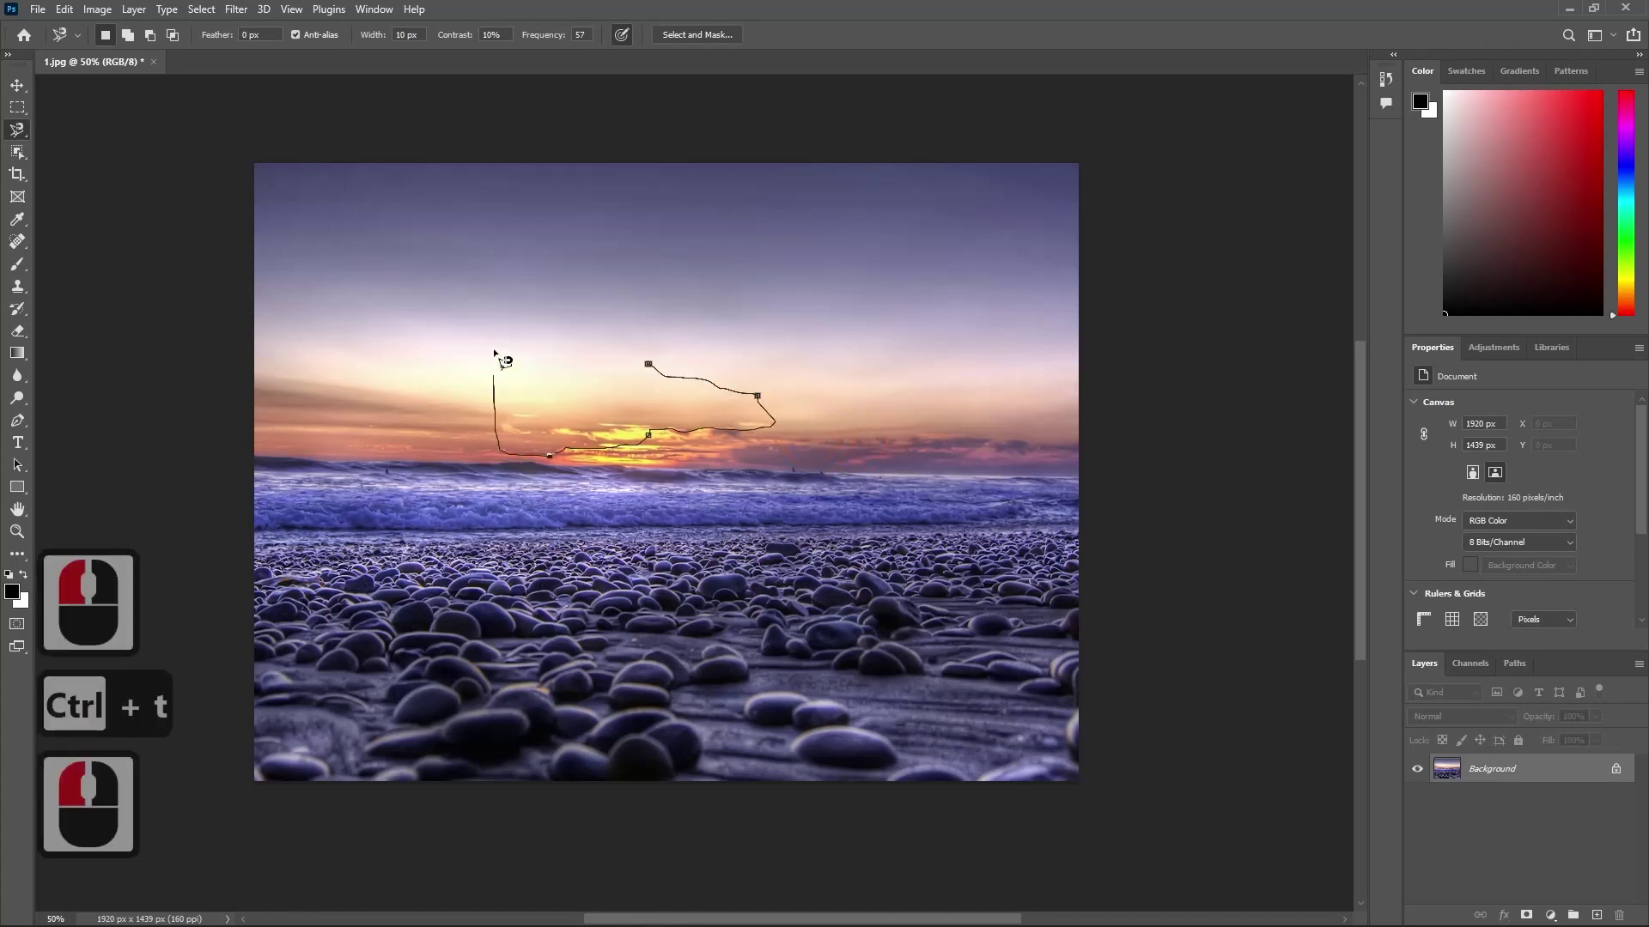
left_click(683, 343)
left_click(649, 366)
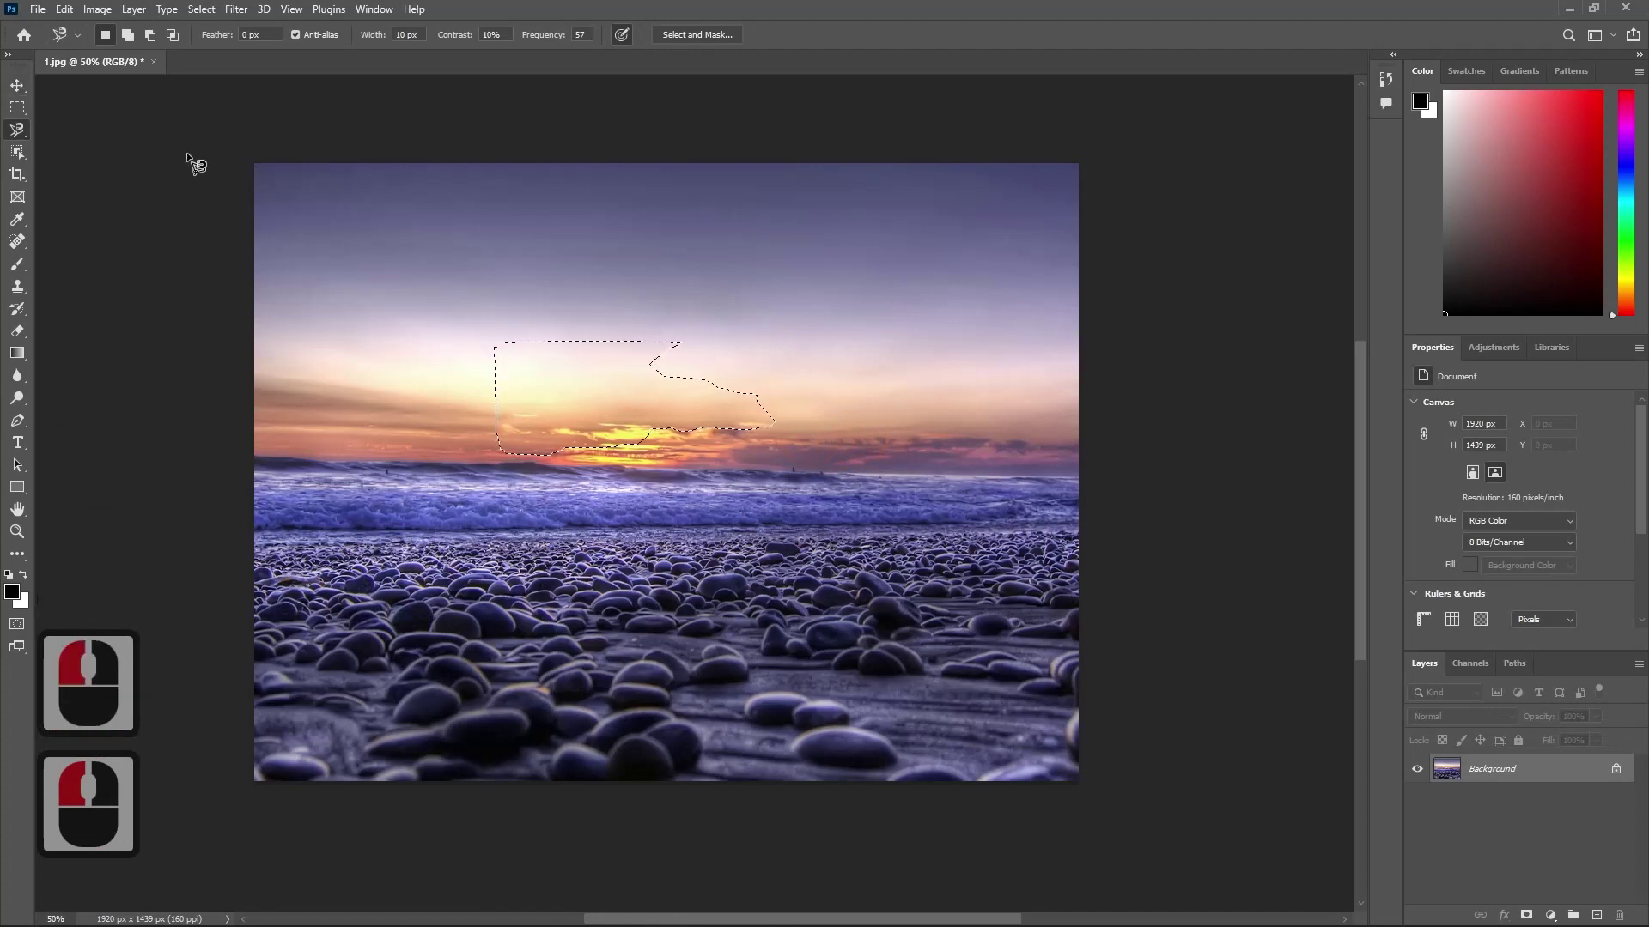
- Move the lasso selection outline straight up into the sky and cut the selected pixels
key("m")
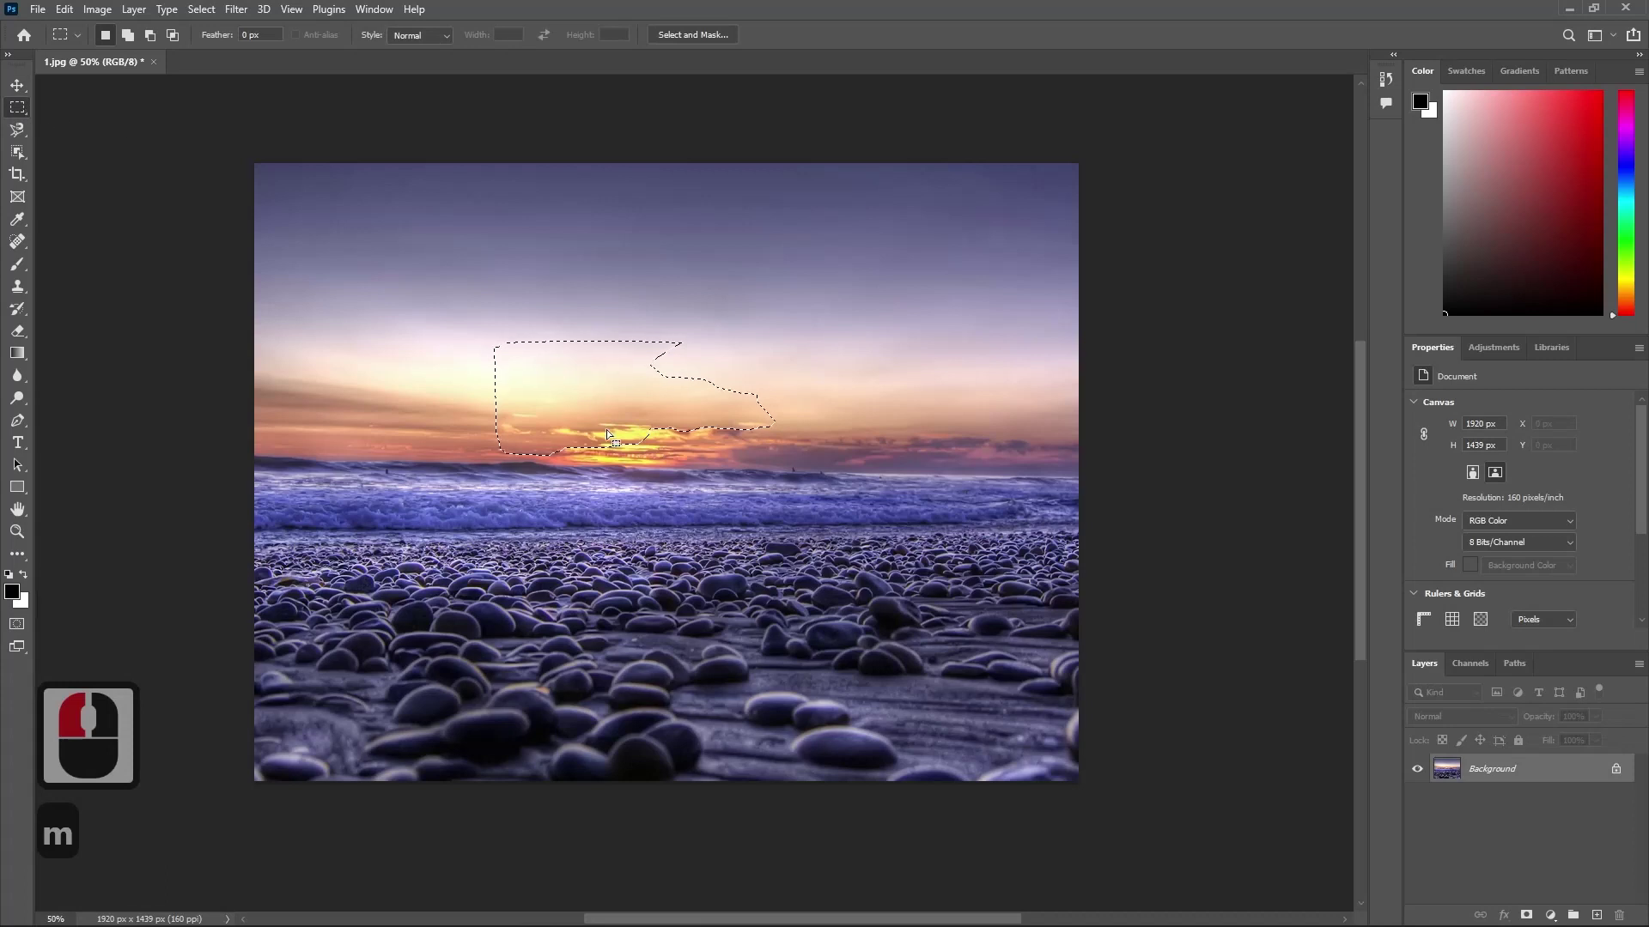
left_click_drag(600, 410, 606, 312)
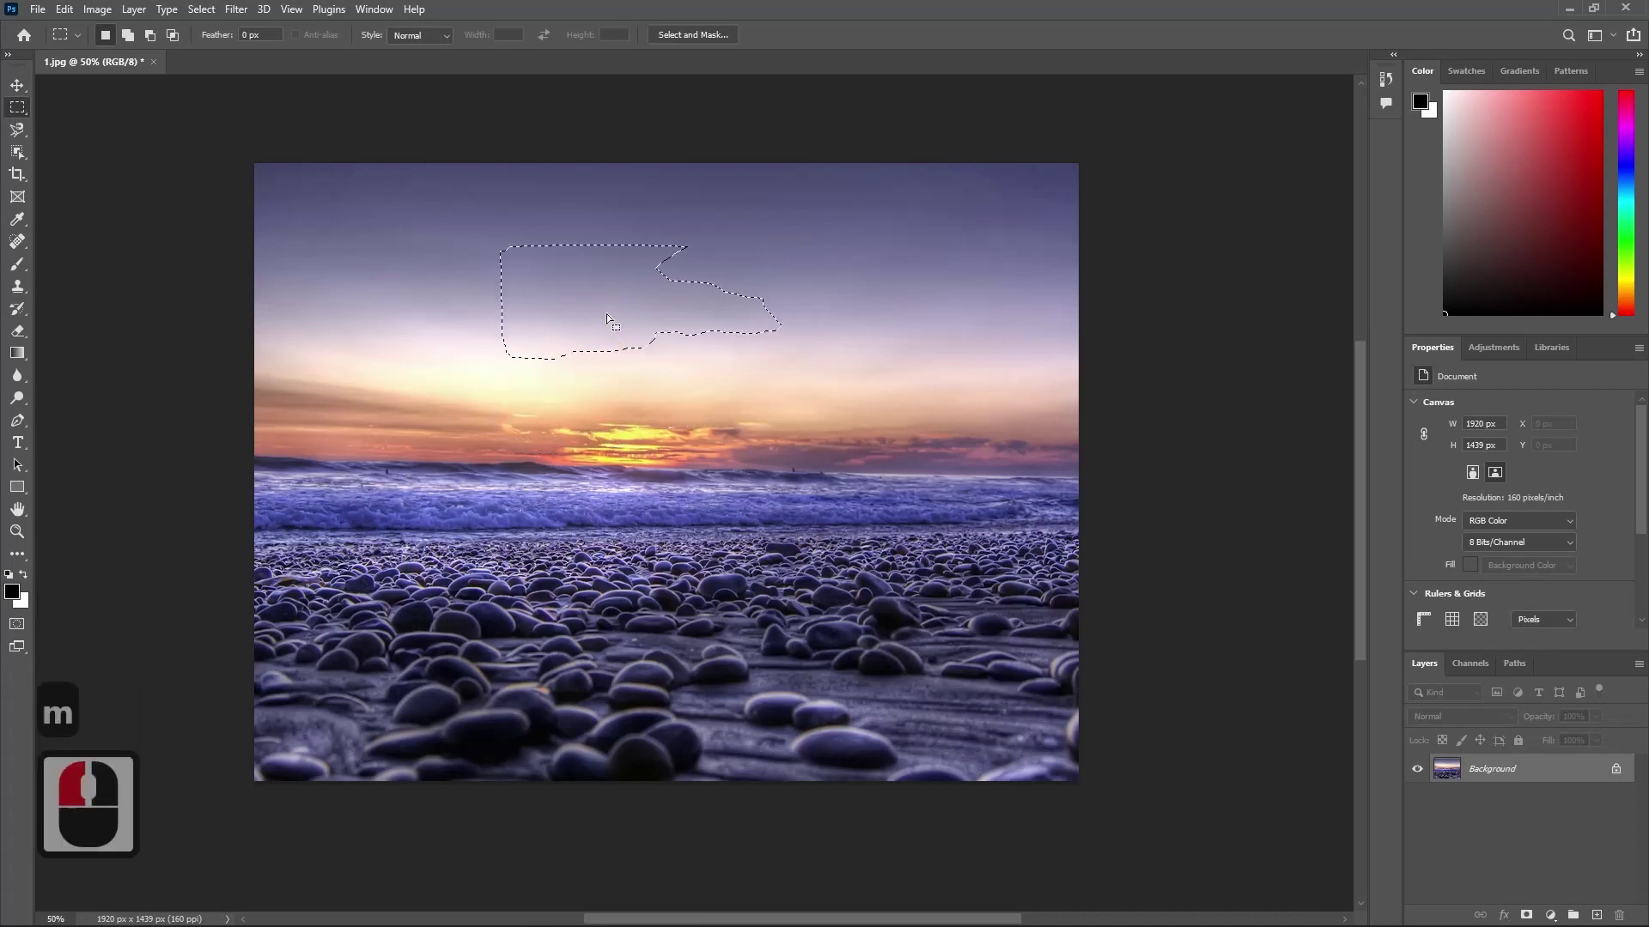
key("ctrl+x")
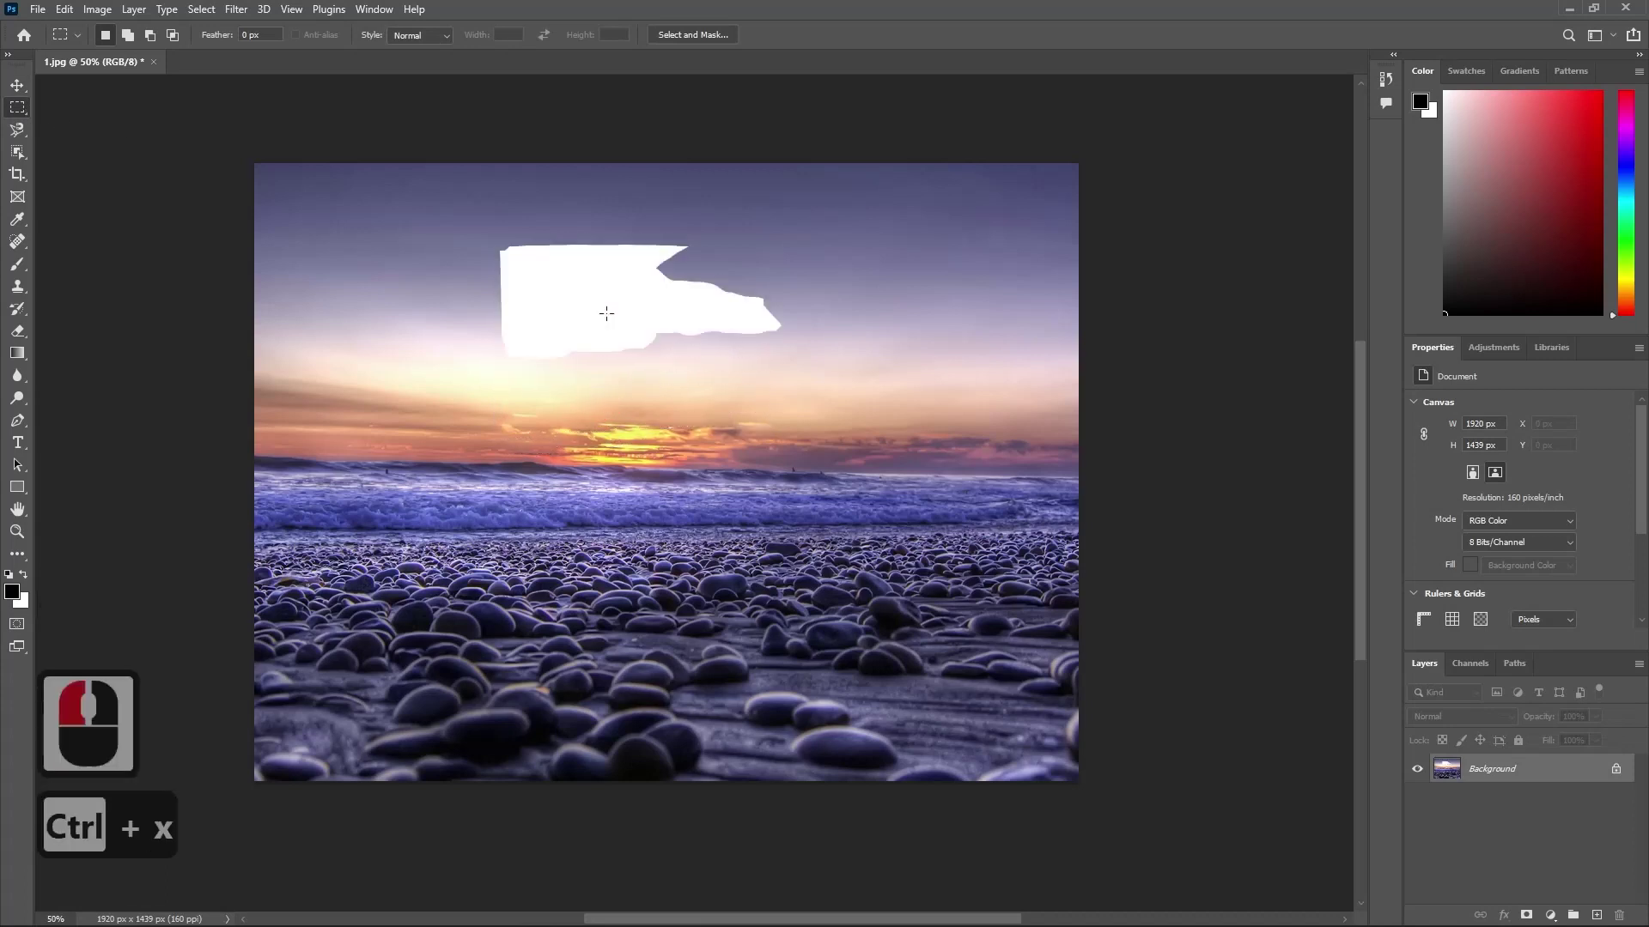
- Cut two rectangular areas from the photo, one between the sky gap and the horizon, the other across the waves and pebbles
left_click_drag(645, 299, 777, 446)
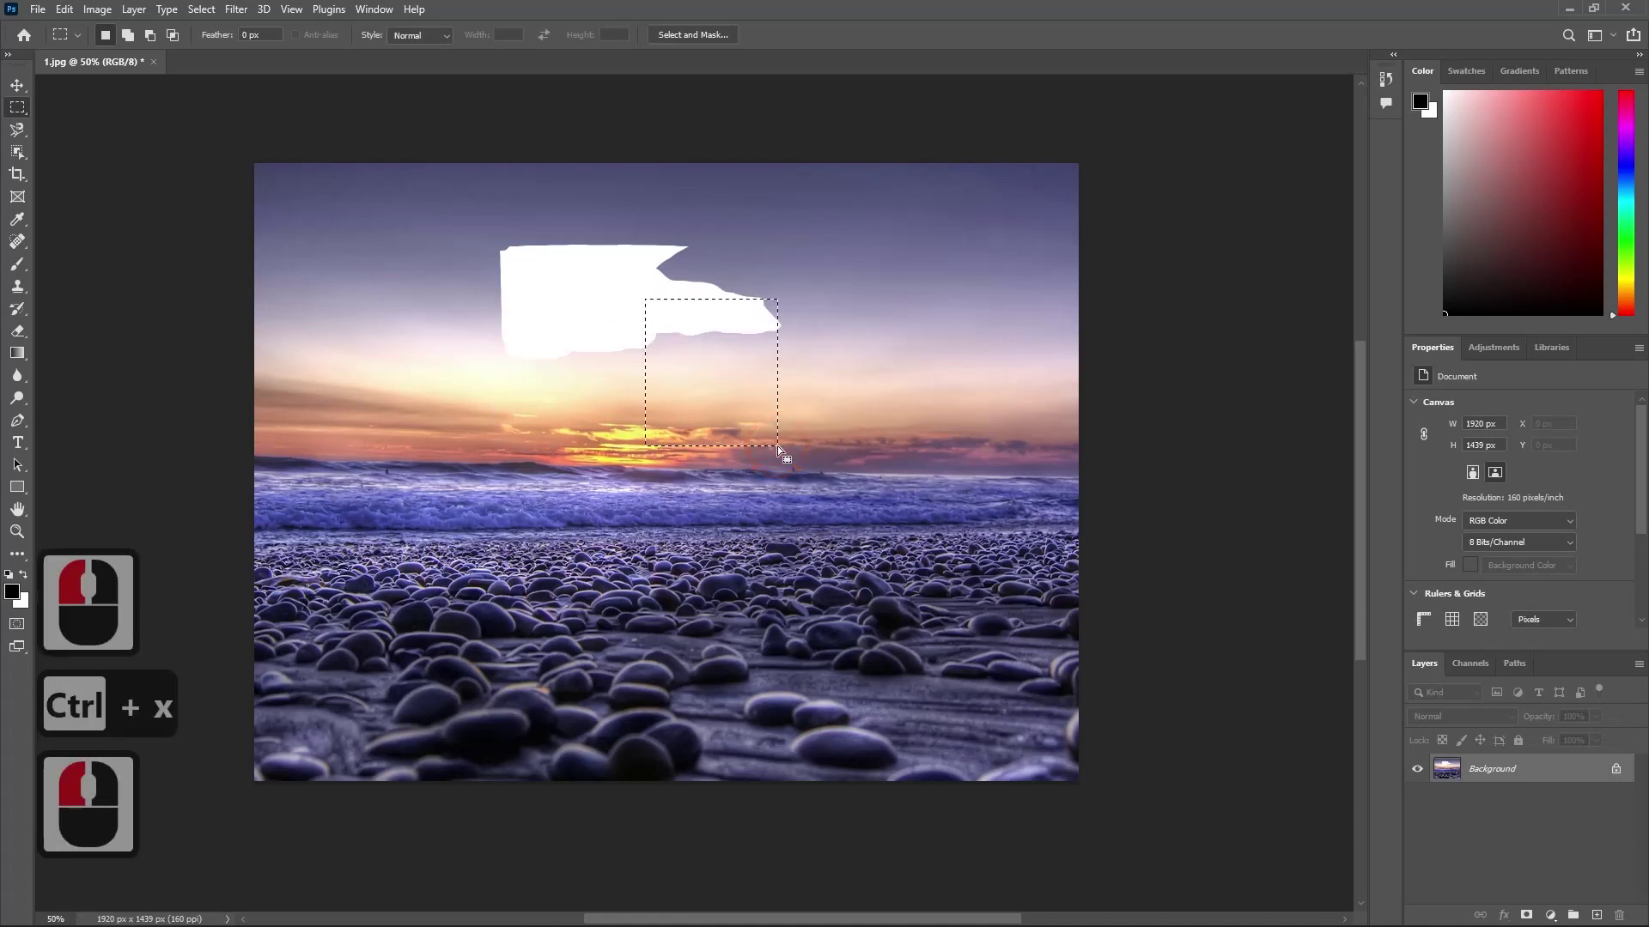
key("ctrl+x")
left_click(857, 497)
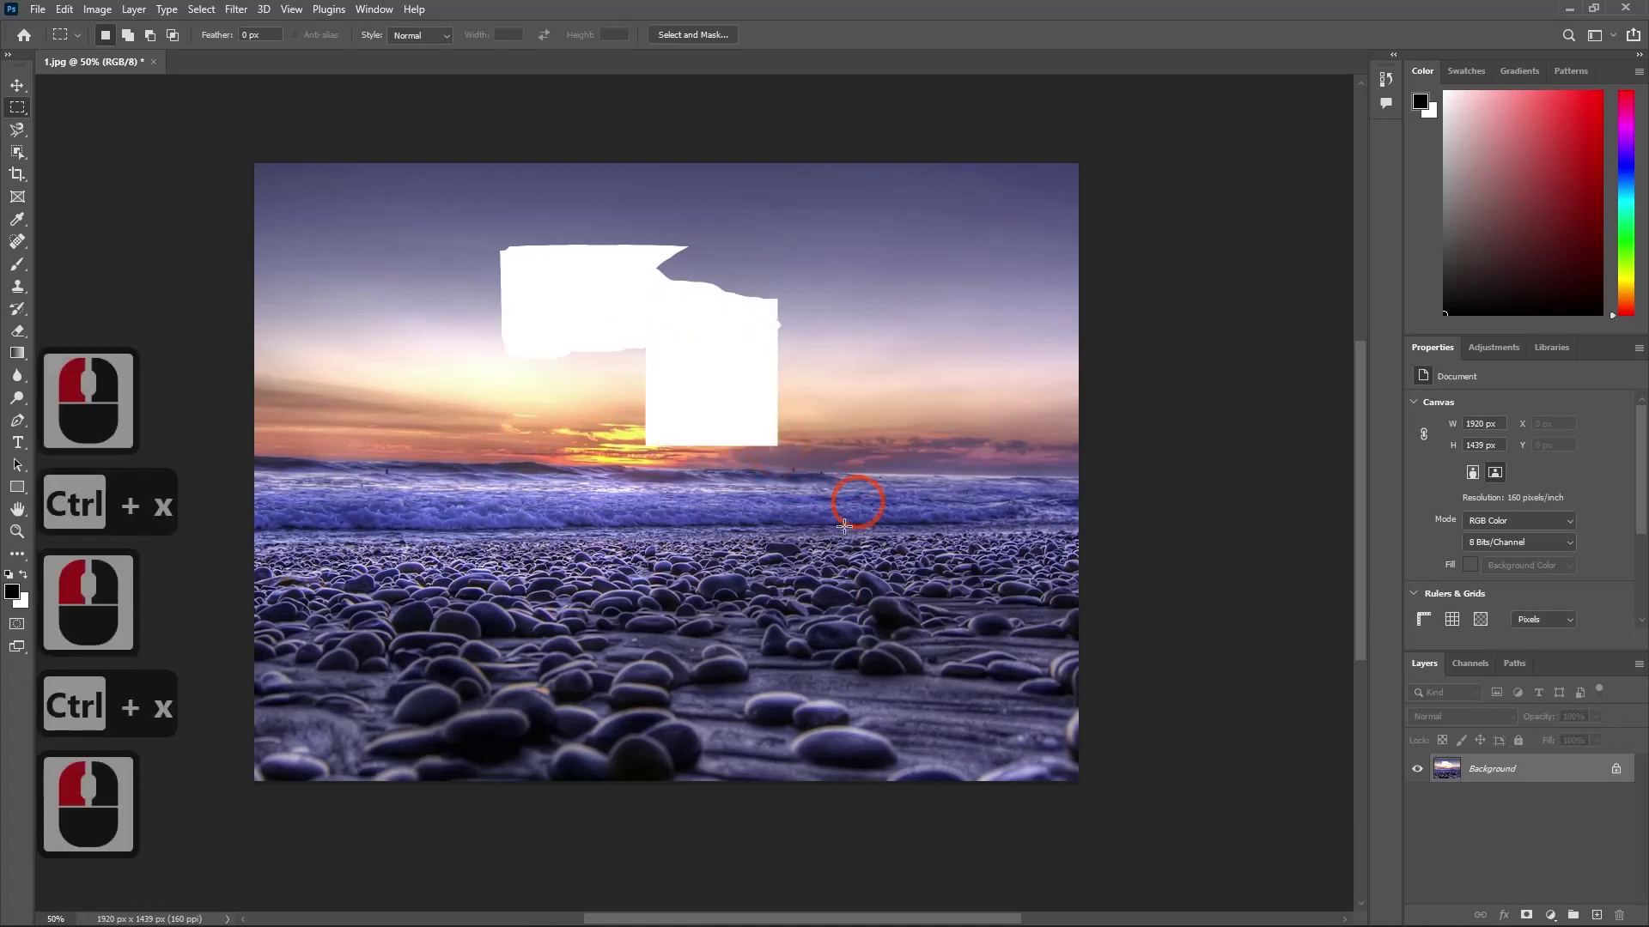
left_click_drag(445, 468, 589, 644)
key("ctrl+x")
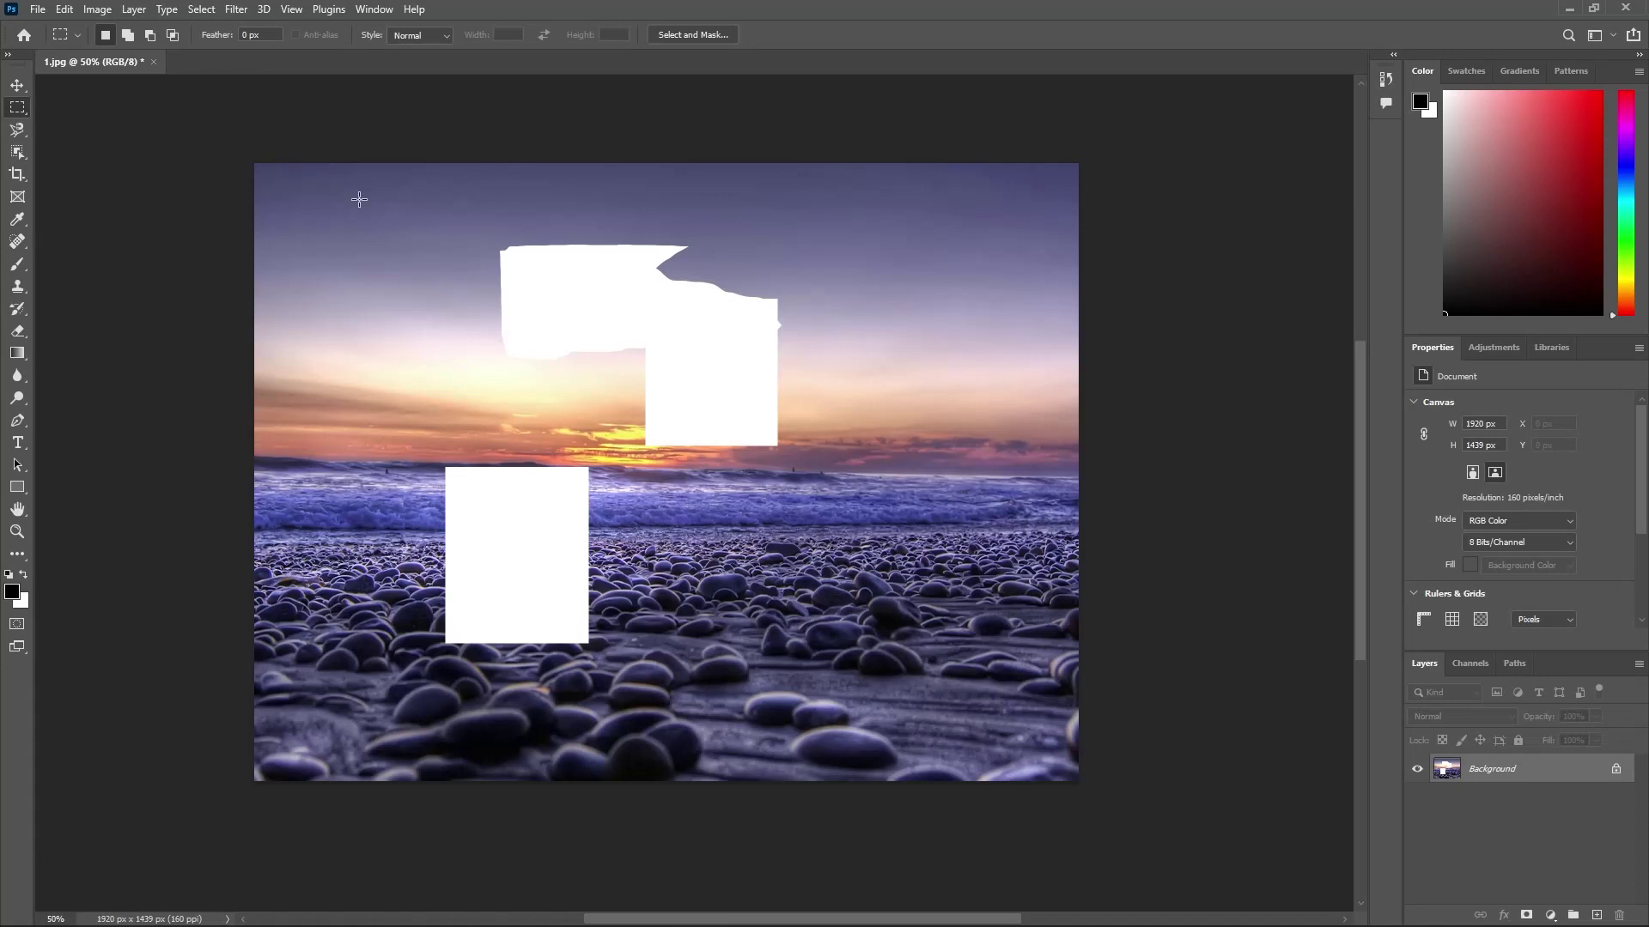
- Undo the cuts and the selection move one state at a time, and clear the remaining lasso selection
left_click(65, 12)
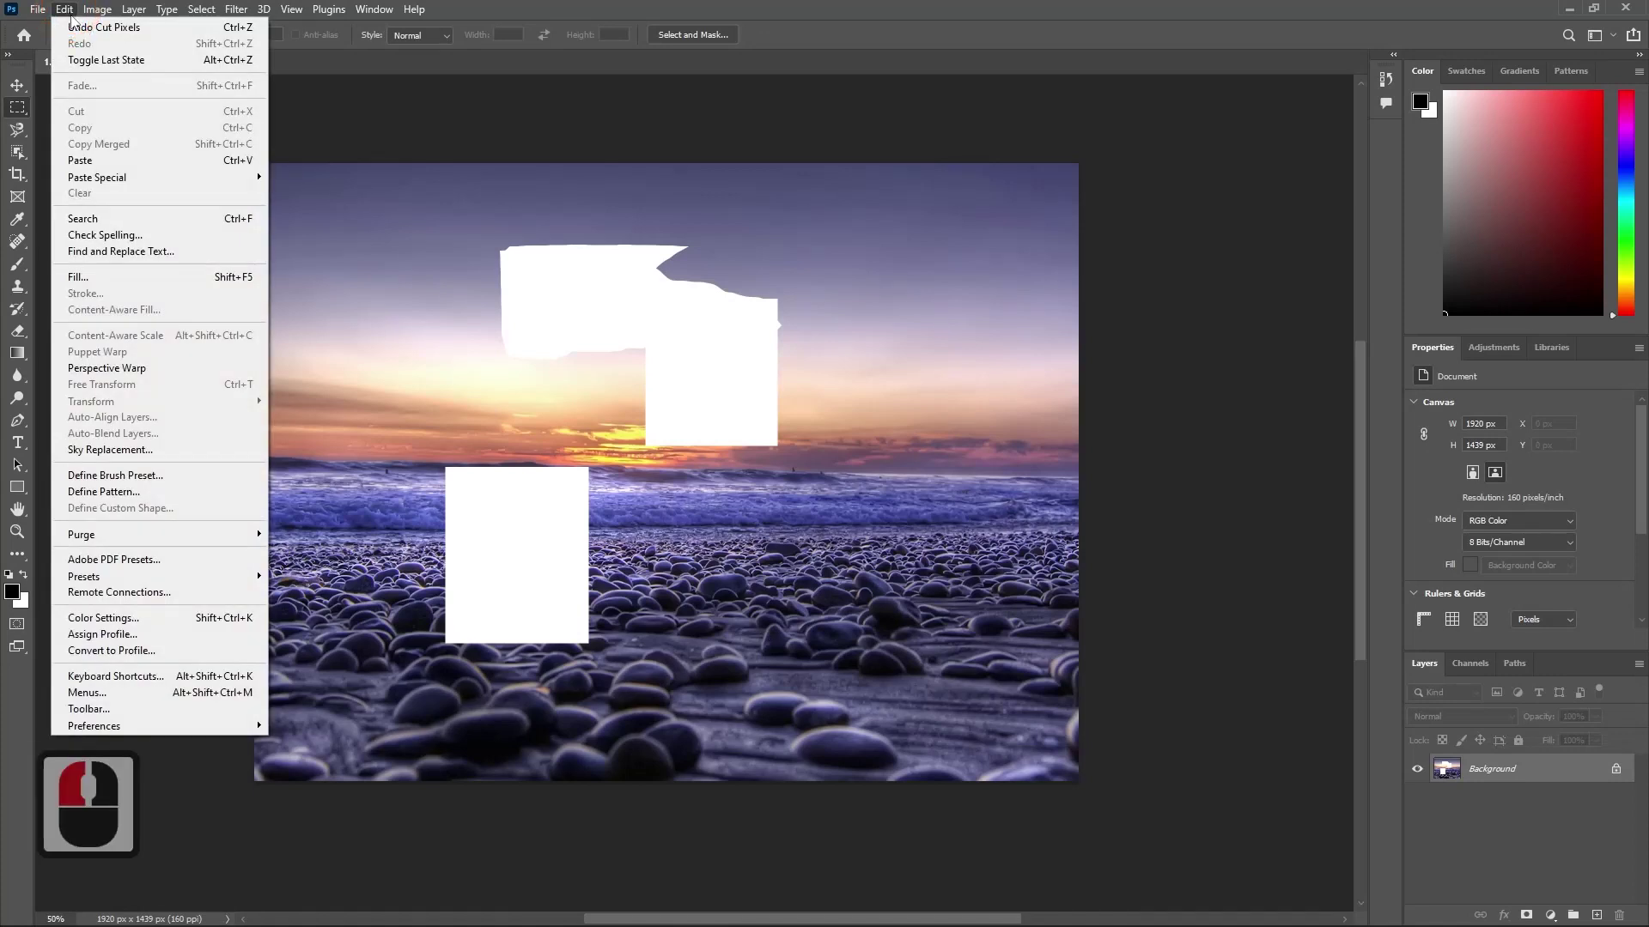
left_click(110, 35)
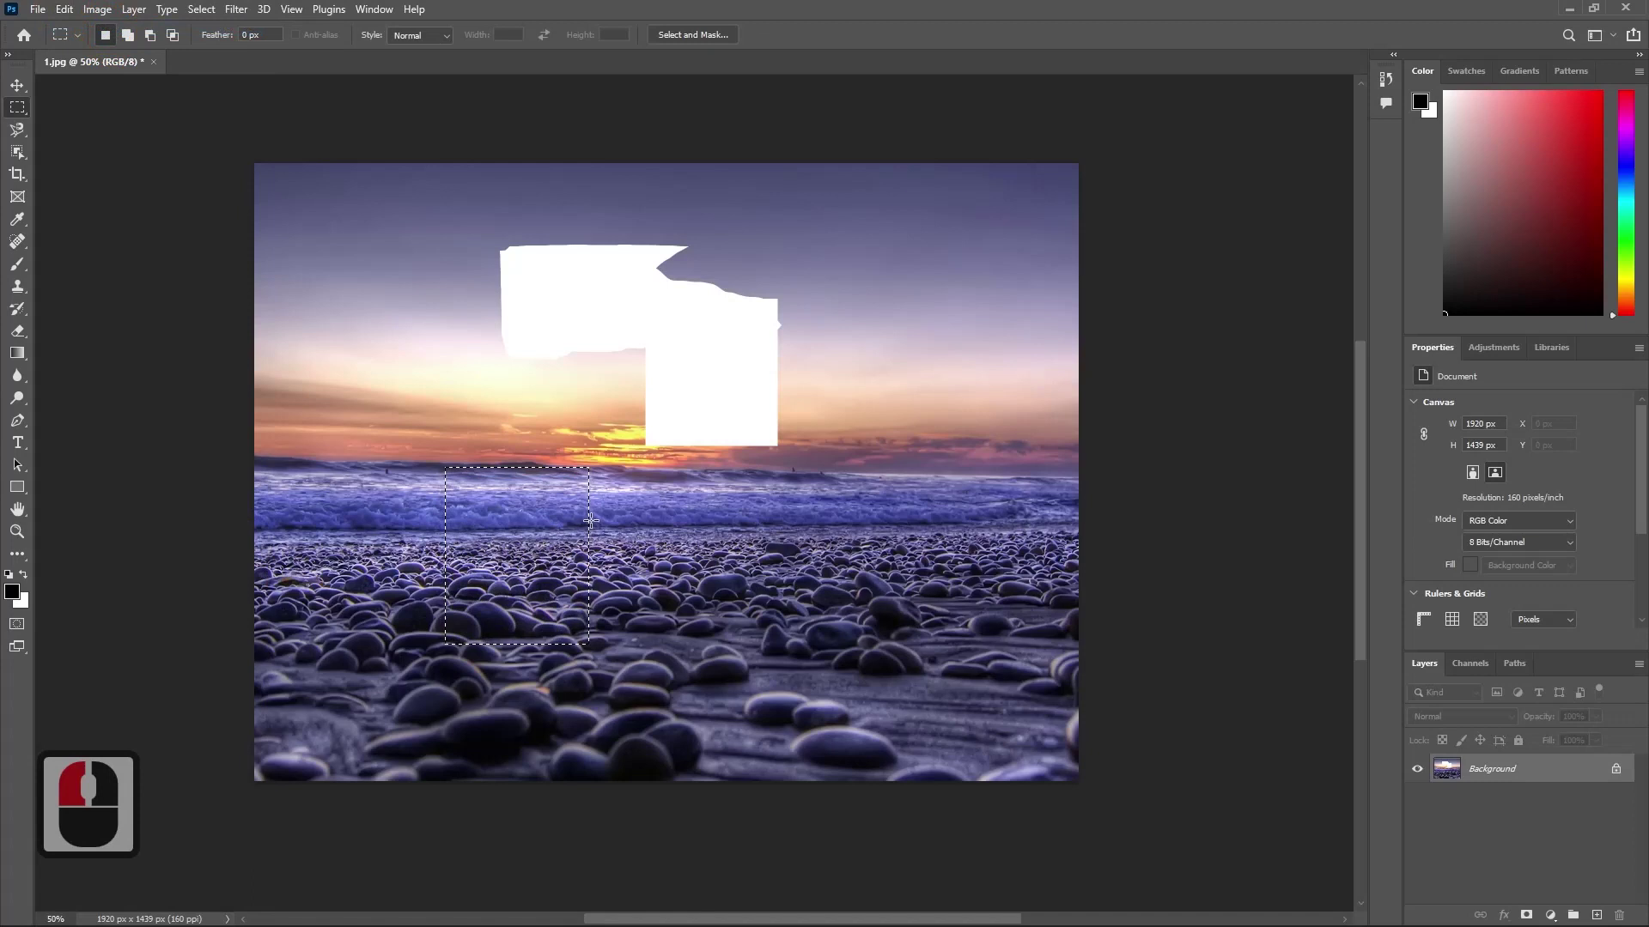
key("ctrl+z")
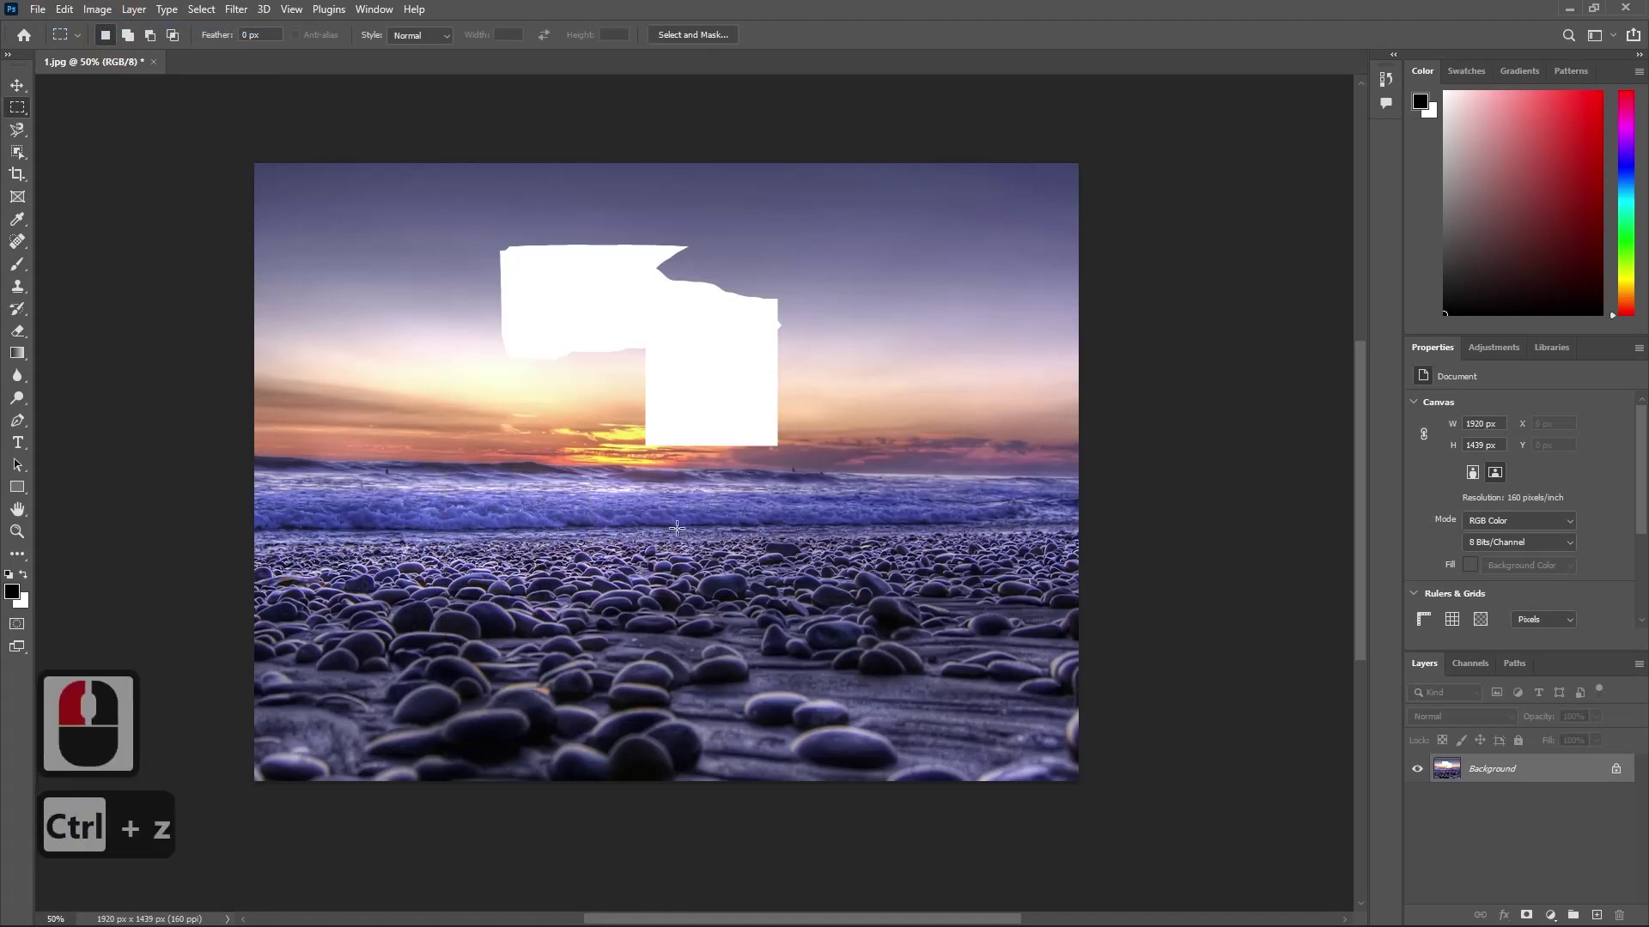
key("ctrl+z")
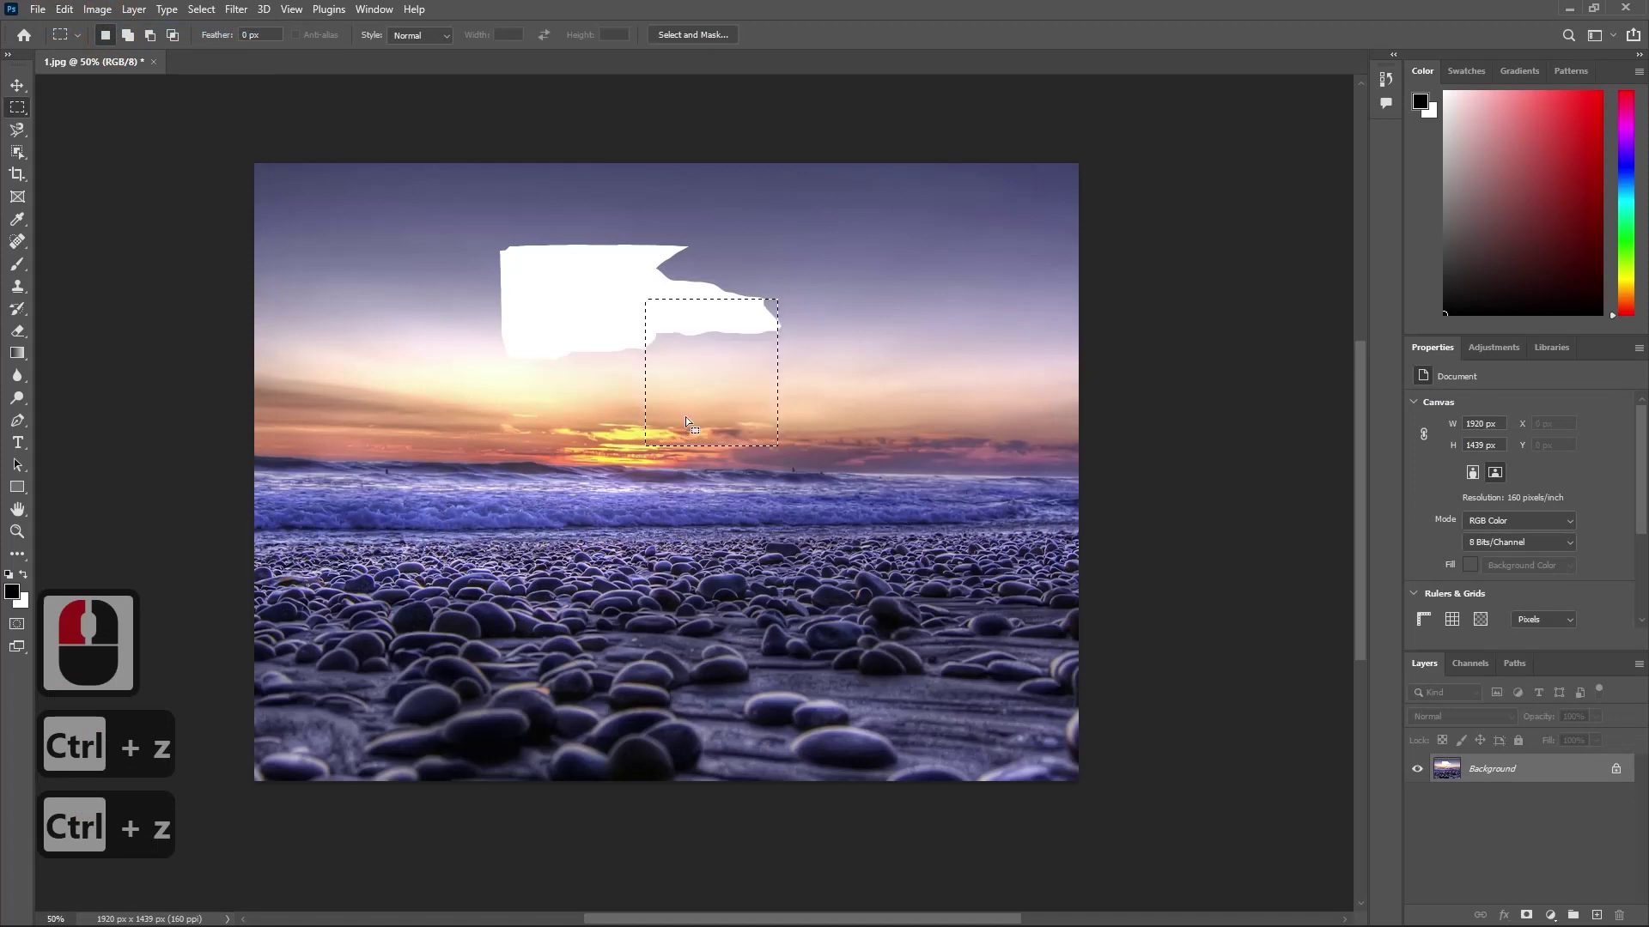
key("ctrl+z")
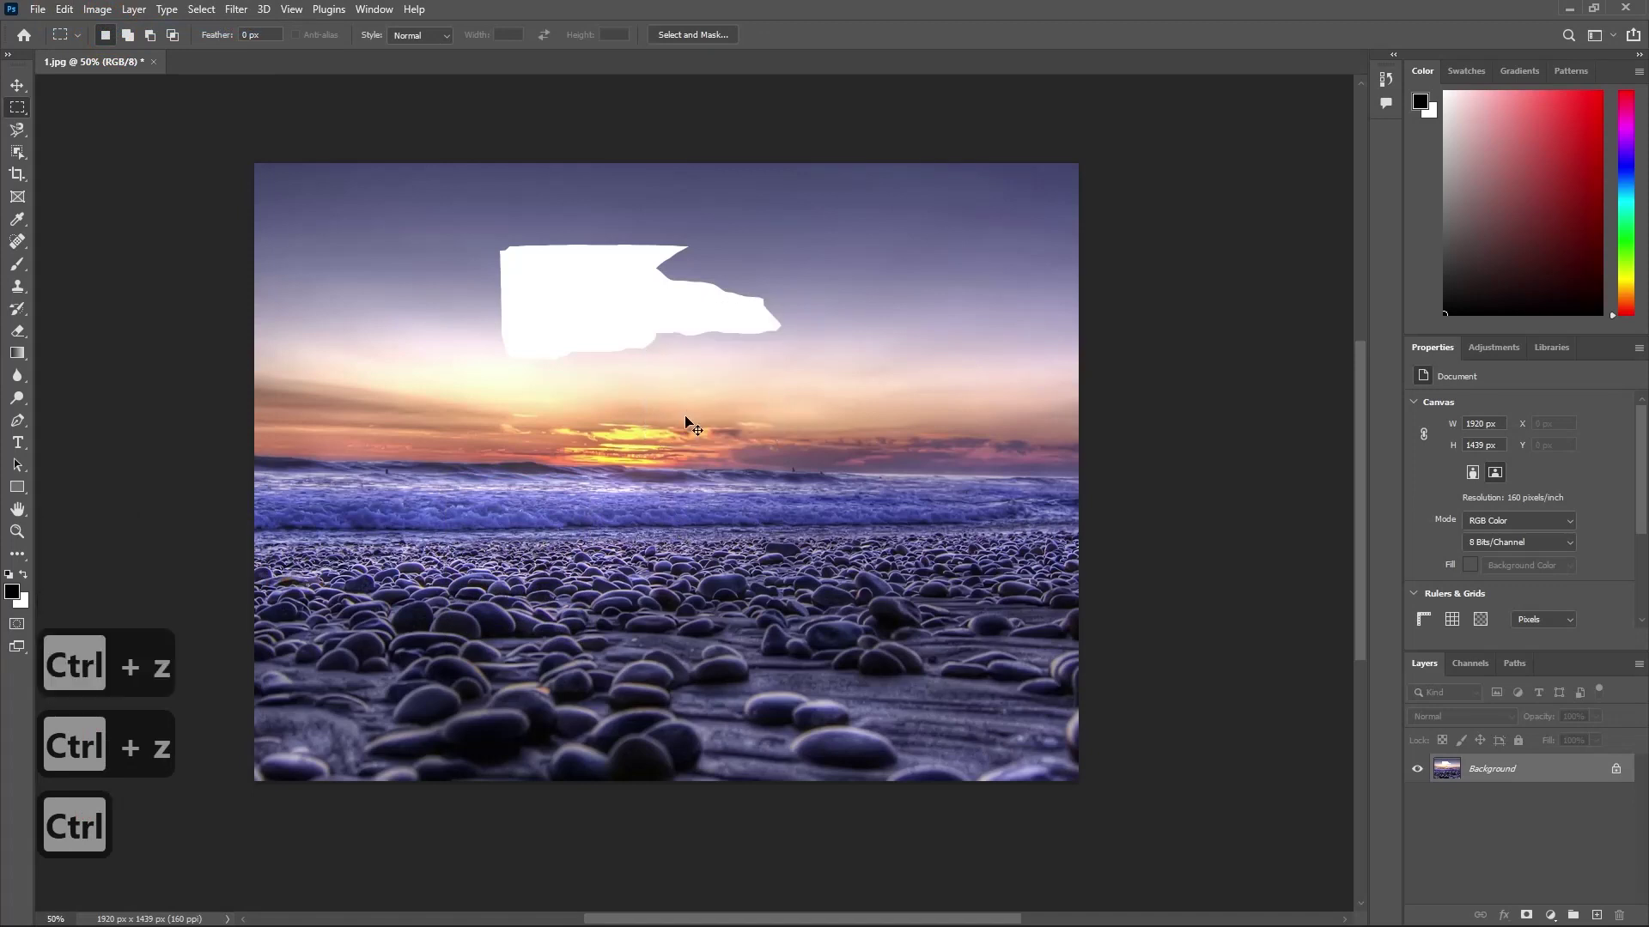
key("ctrl+z")
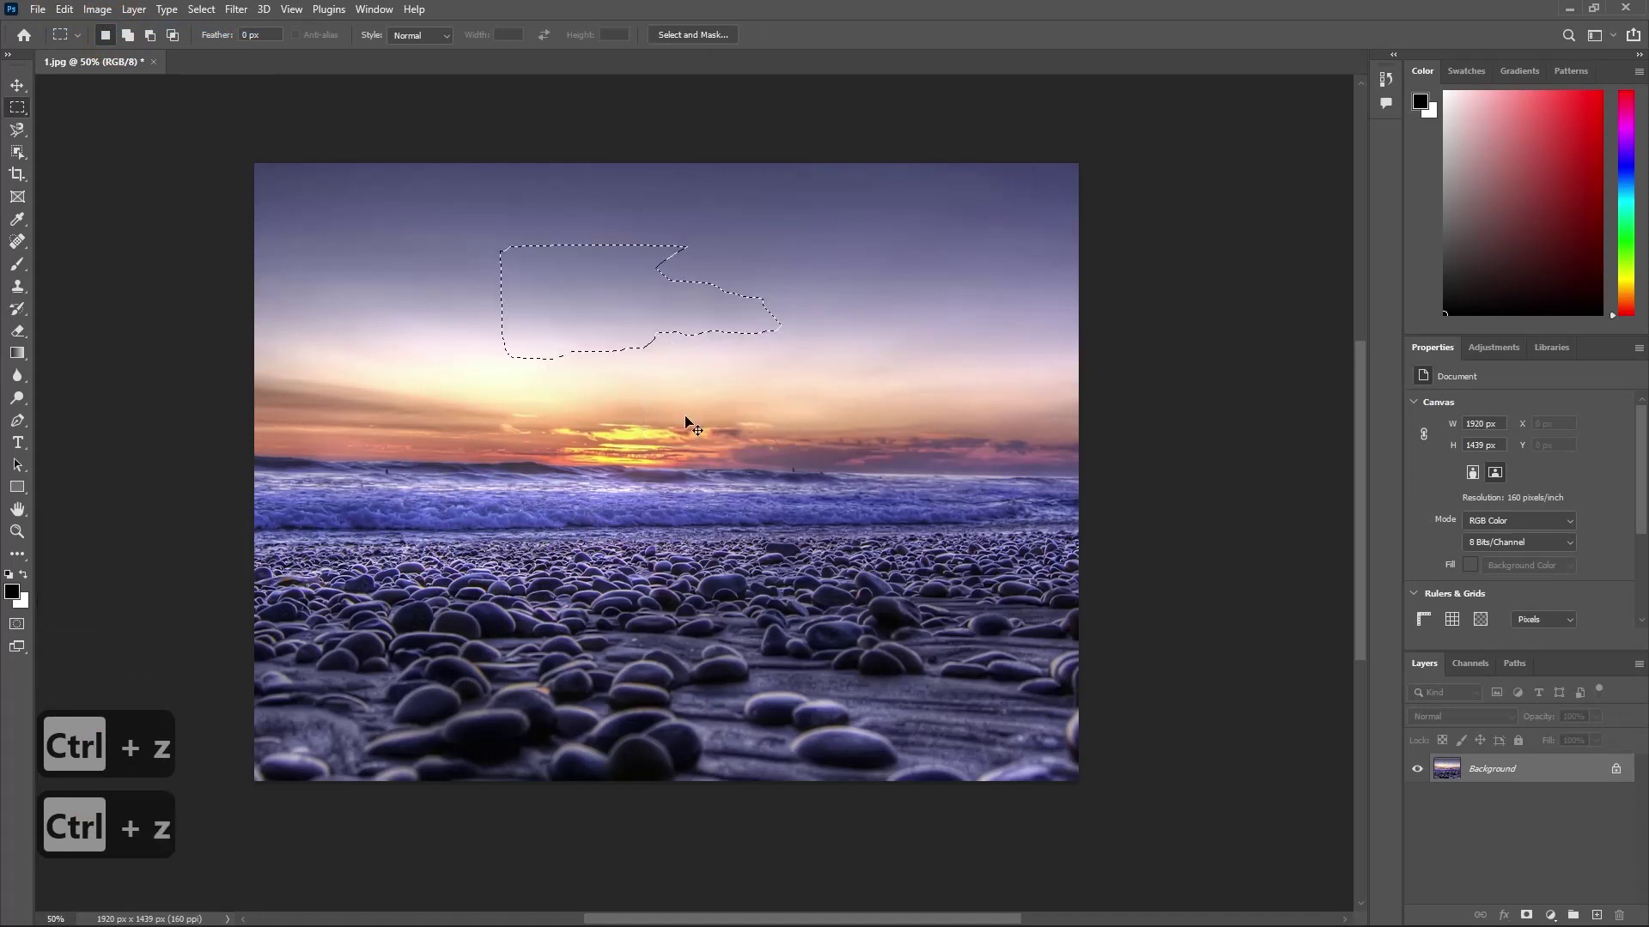
key("ctrl+z")
left_click(1078, 518)
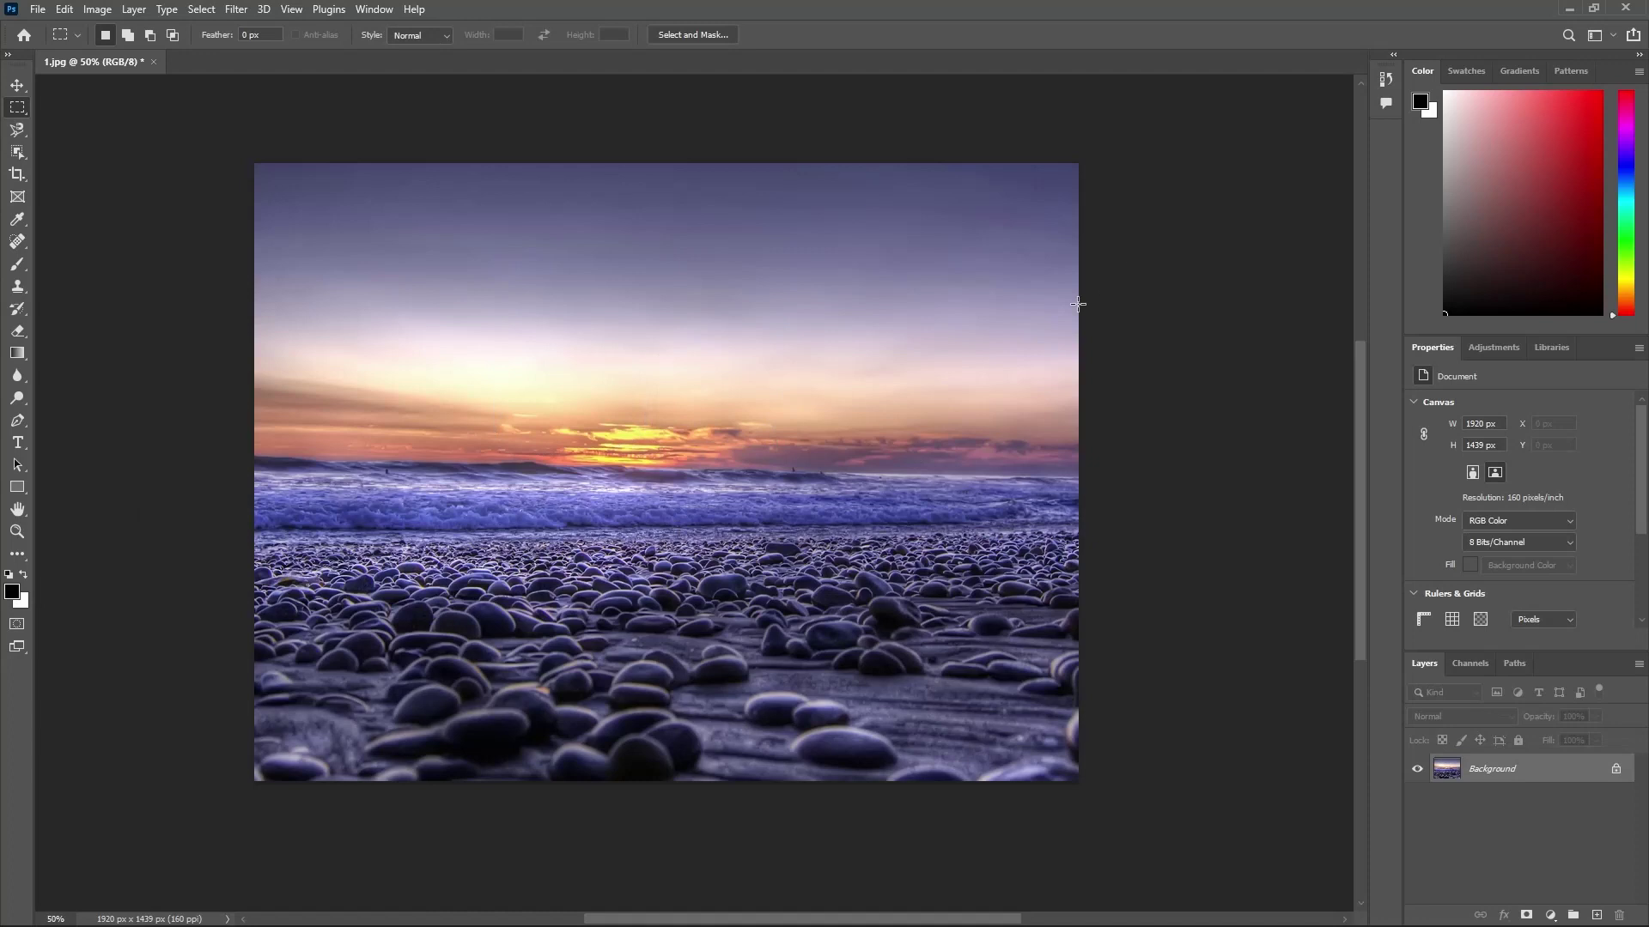
- Show the document history and revert the image to its Open state
left_click(1382, 77)
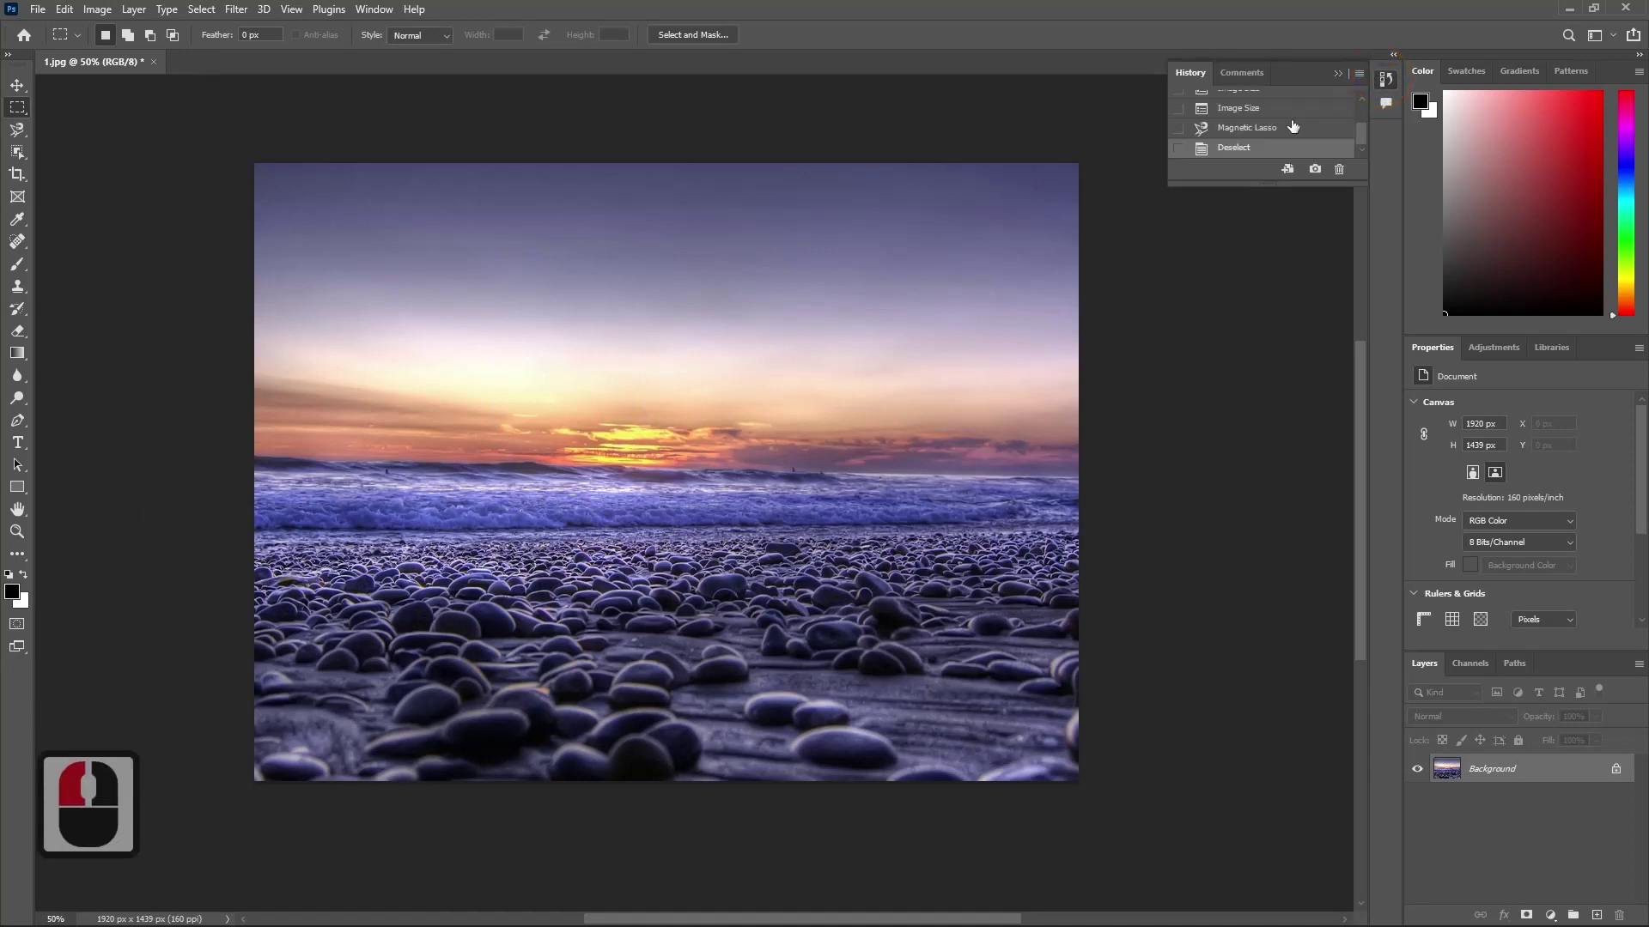
scroll(1229, 158, "up", 1)
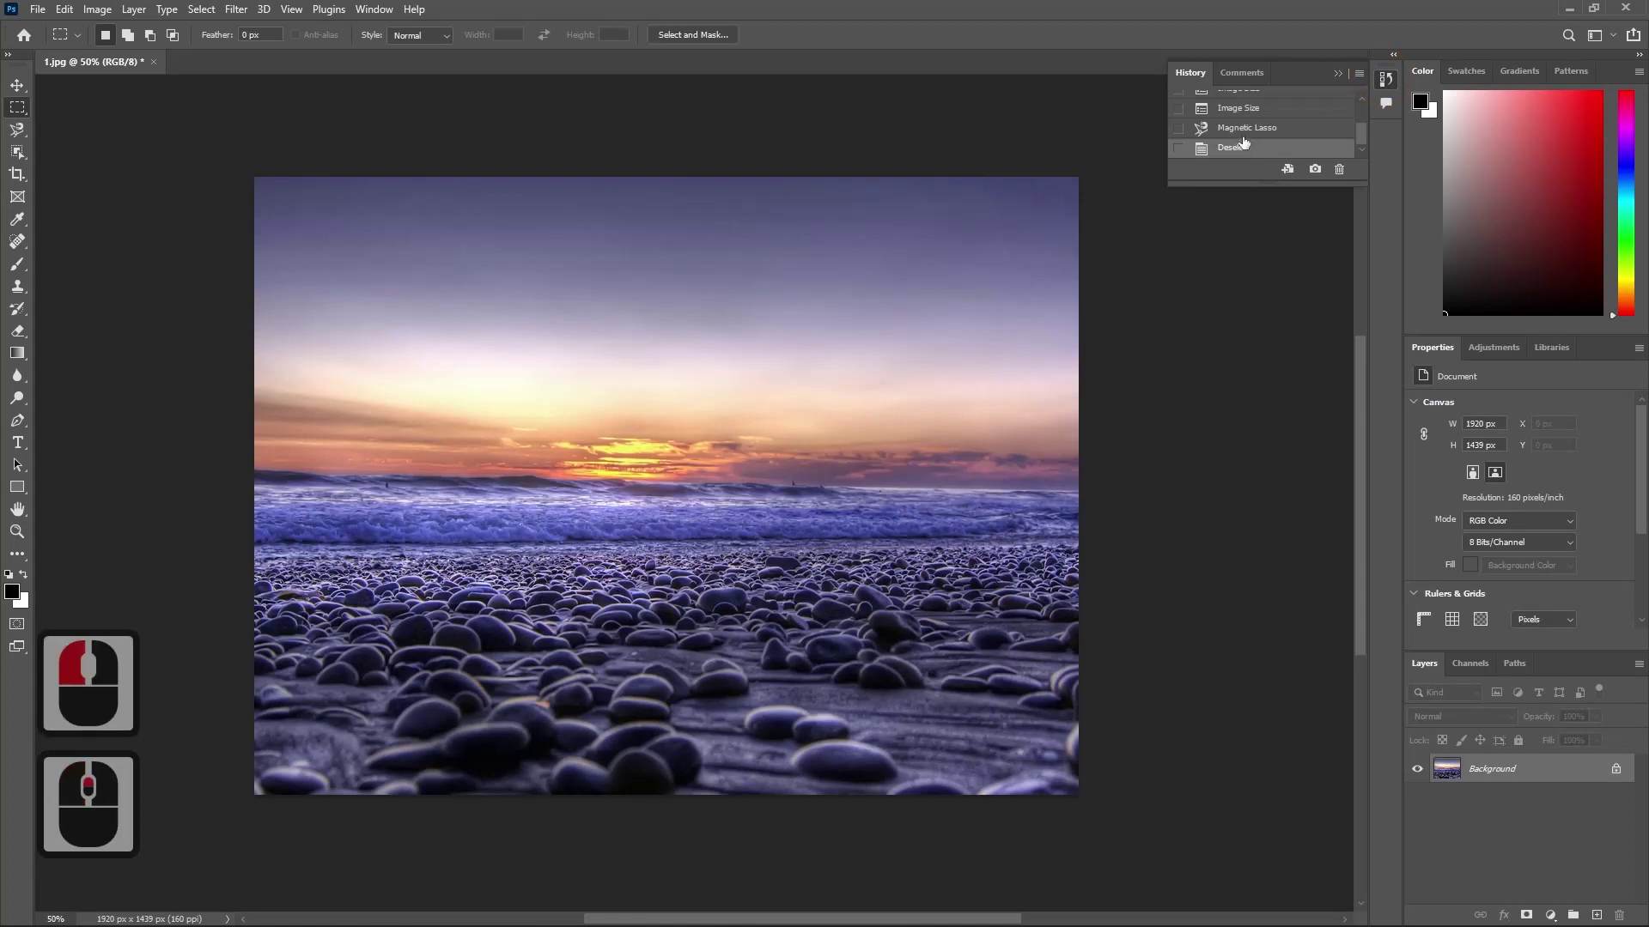
scroll(1242, 142, "up", 2)
scroll(1244, 143, "down", 3)
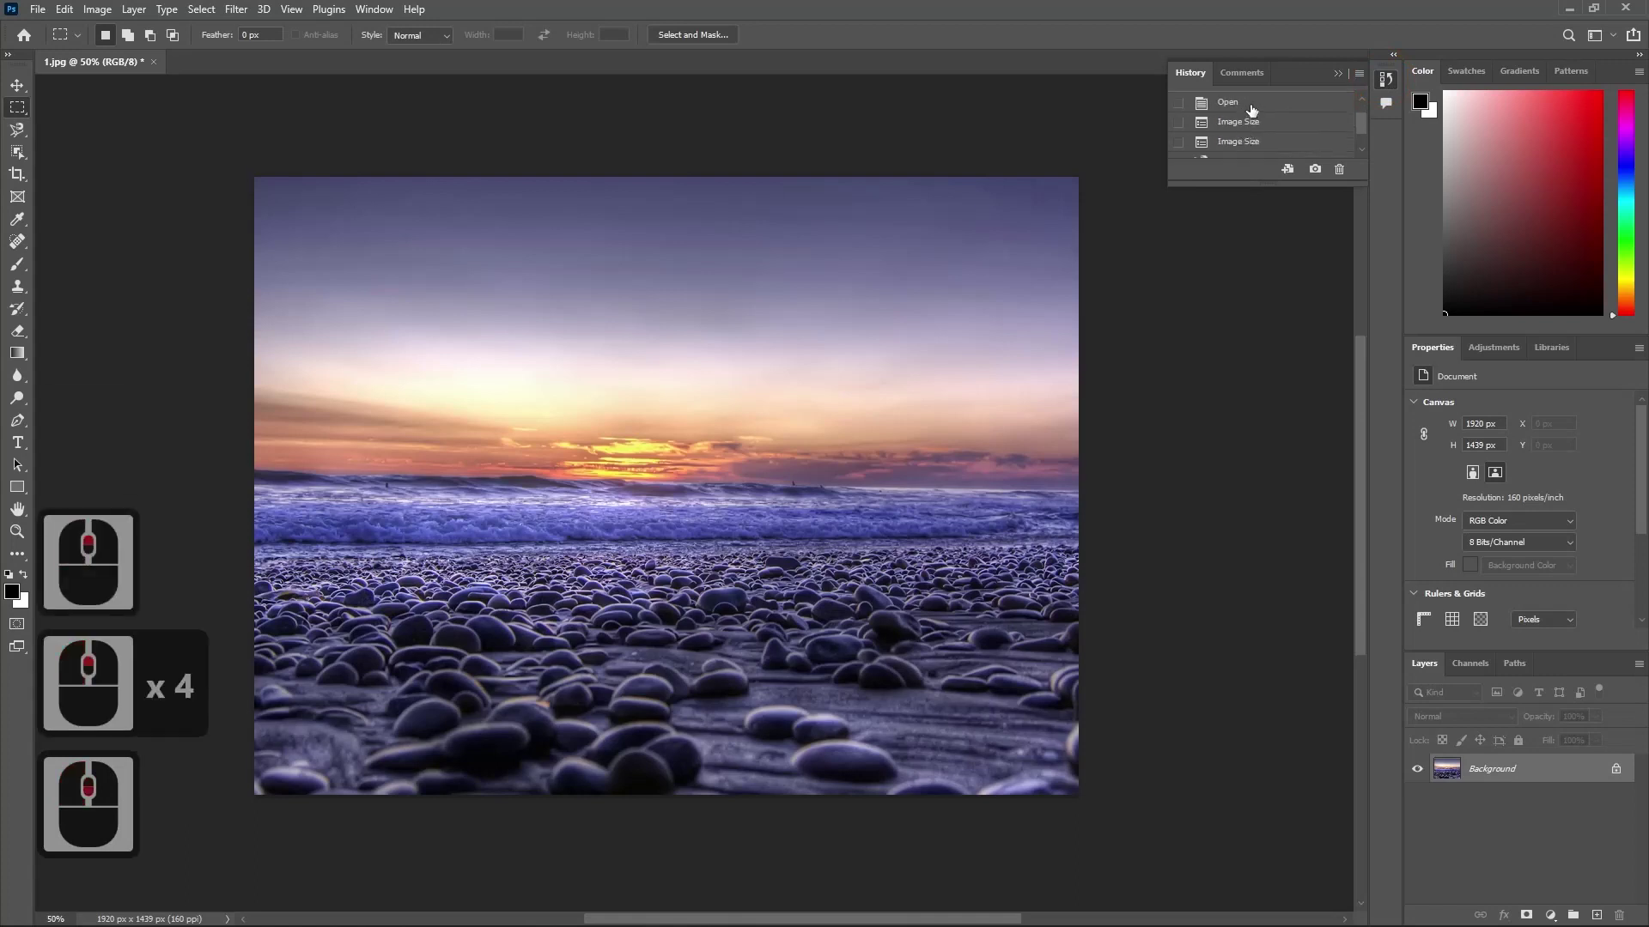
left_click(1250, 105)
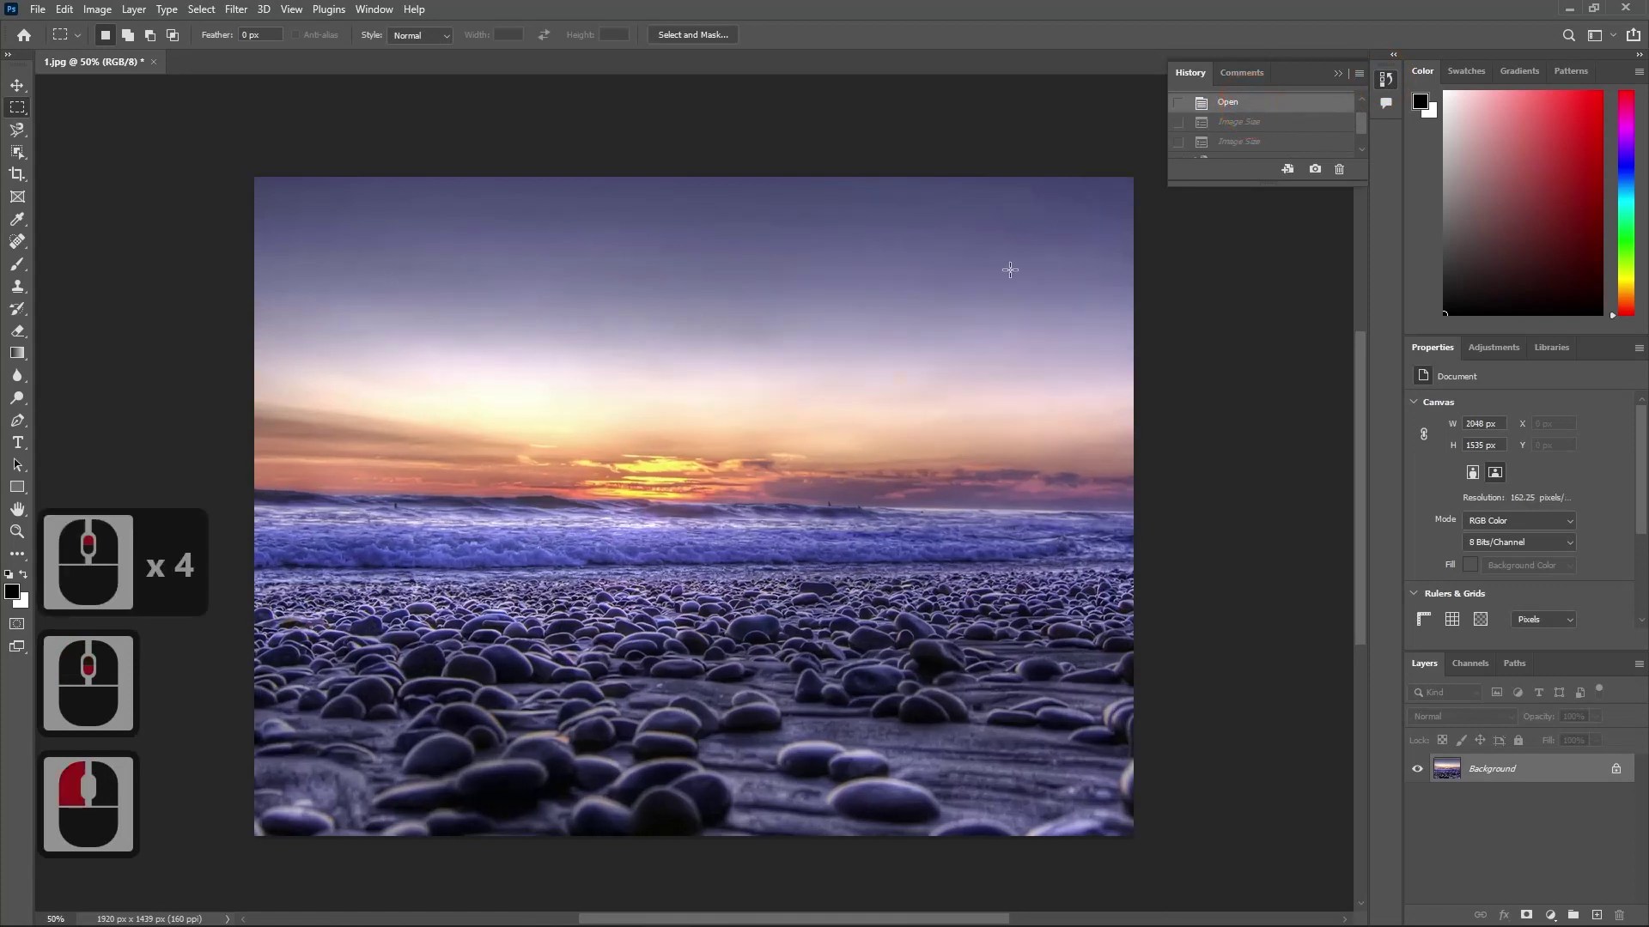
- Step forward through the Image Size and Magnetic Lasso history states to the Deselect state
left_click(1241, 125)
left_click(1236, 142)
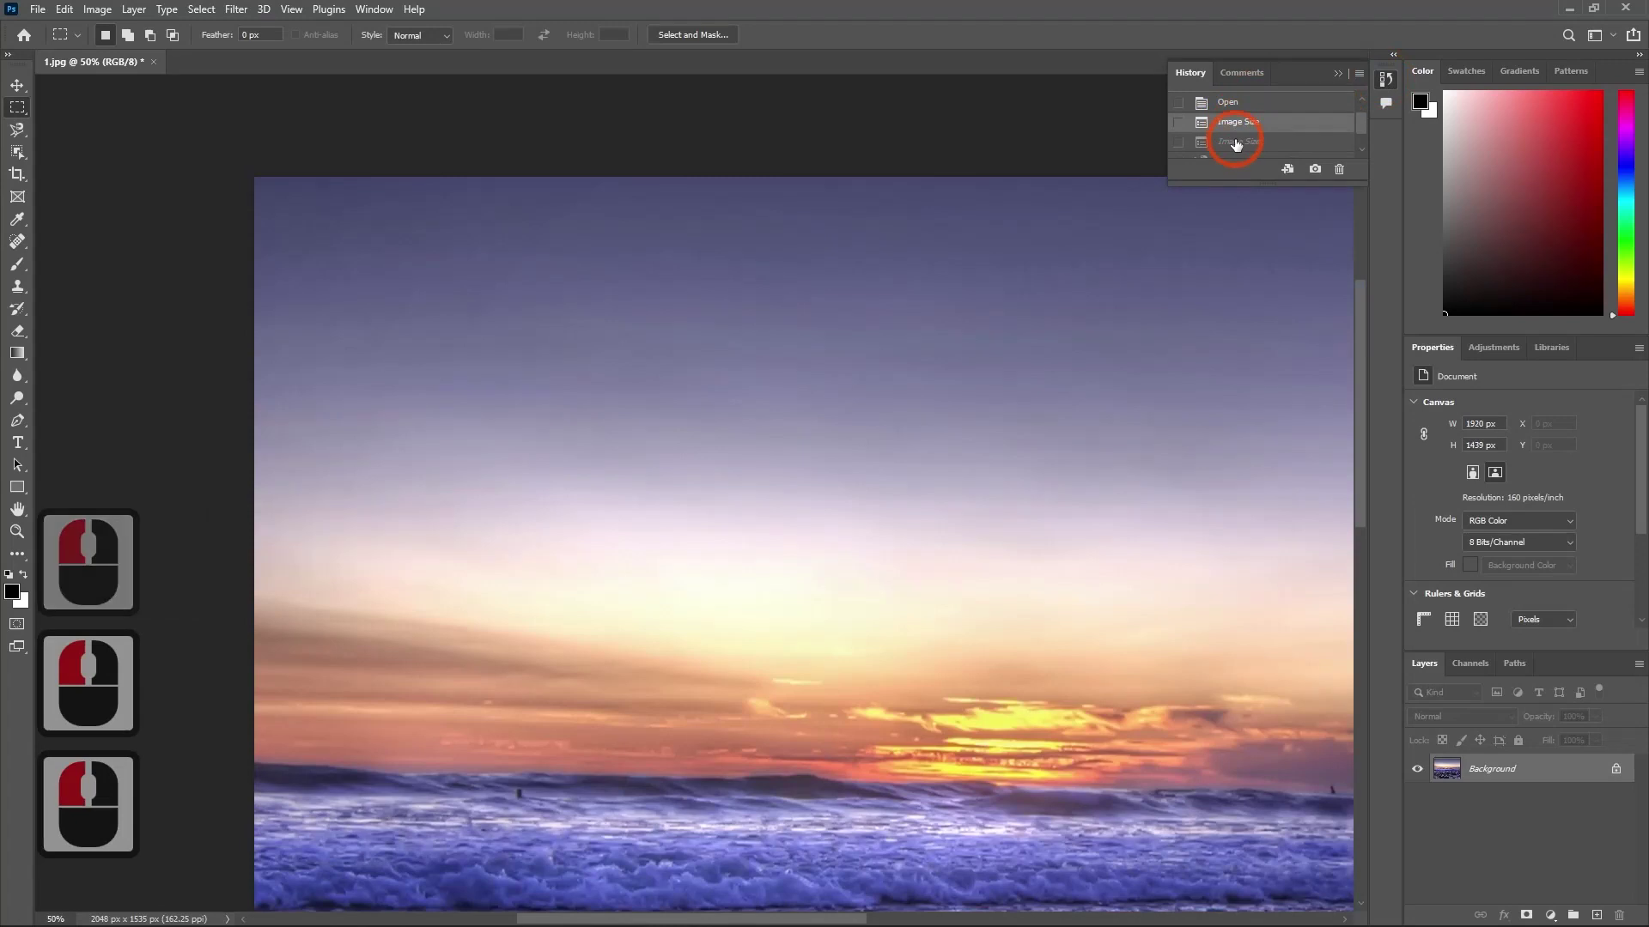
scroll(1236, 142, "down", 1)
left_click(1237, 137)
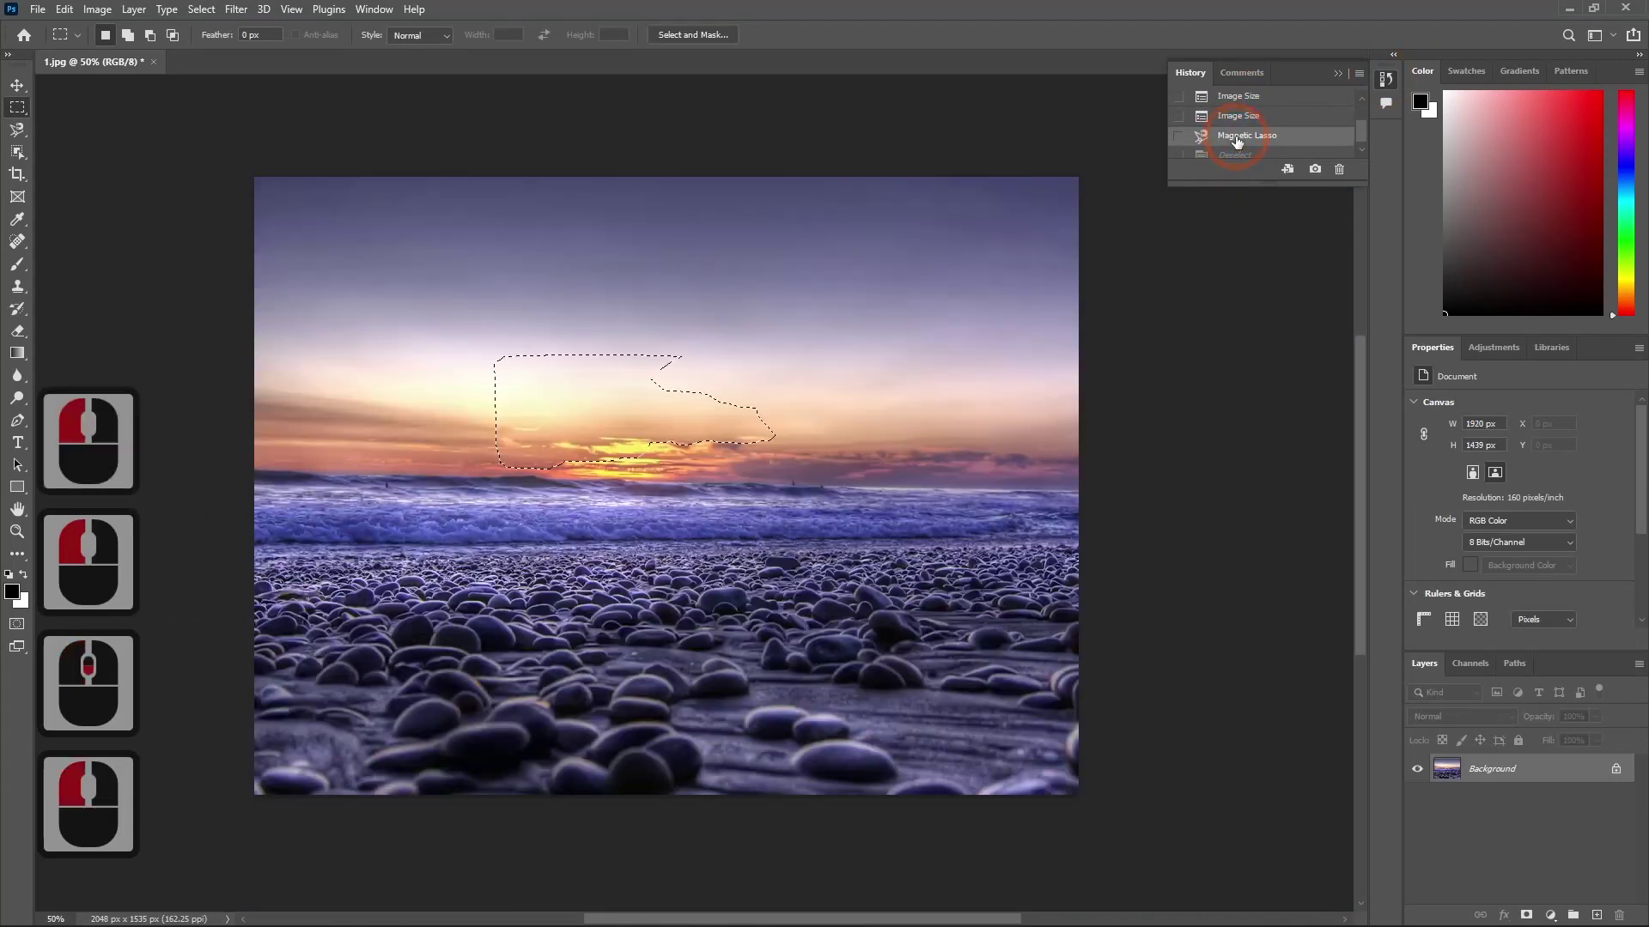
scroll(1236, 142, "down", 1)
left_click(1229, 148)
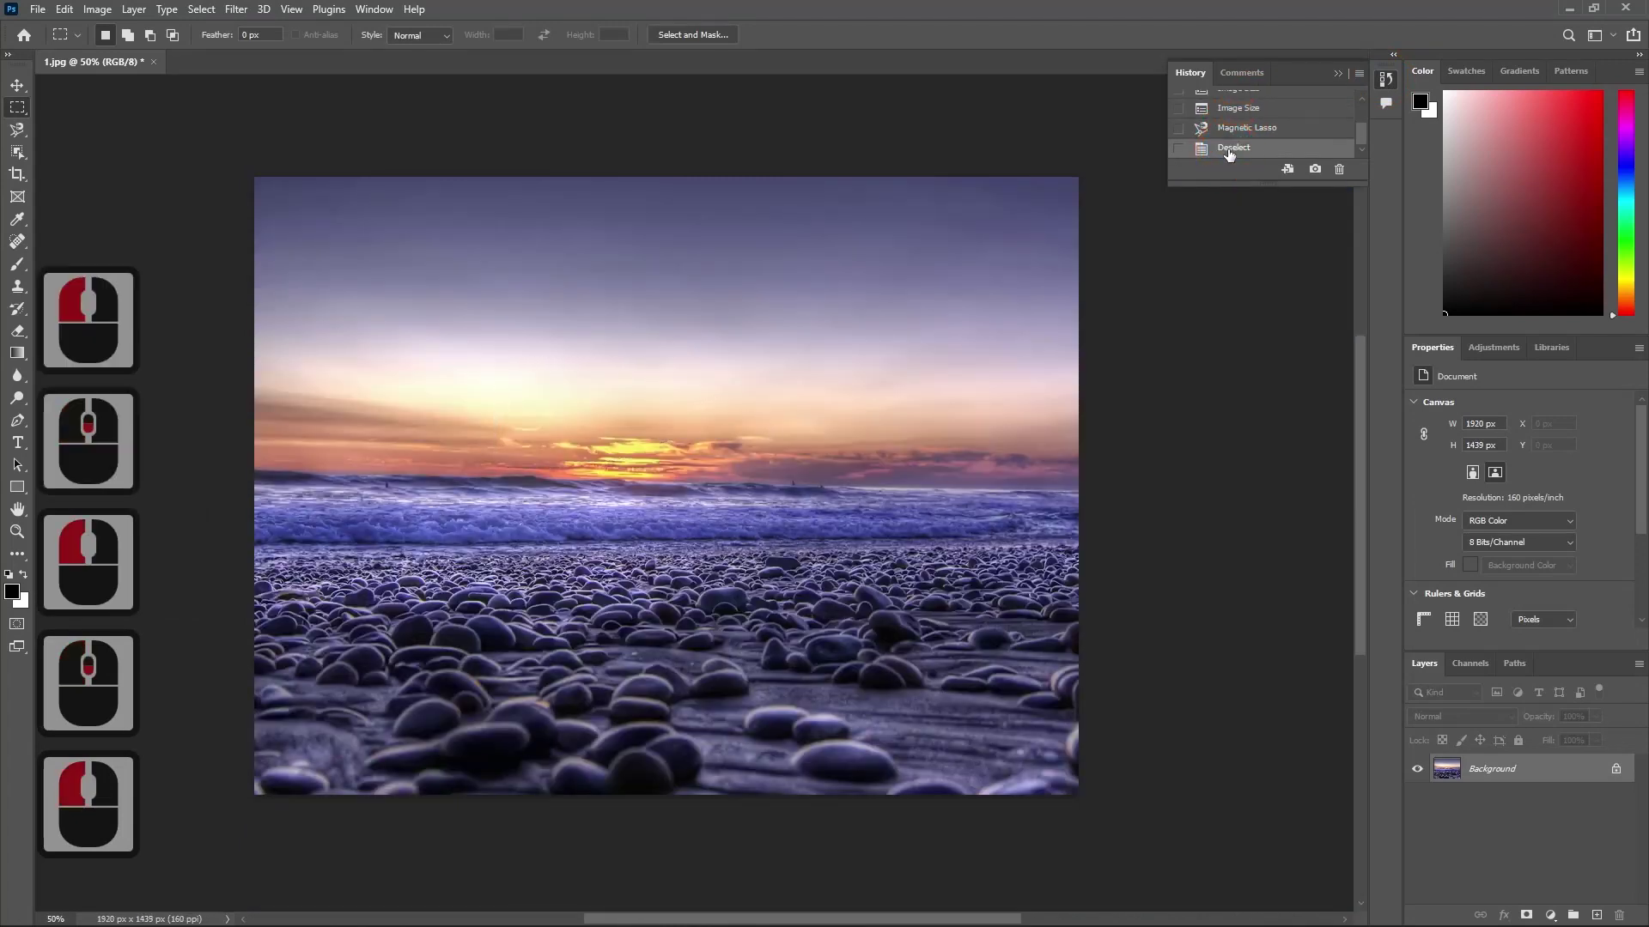
- Look through the recorded history states between the opened file and the latest entry
scroll(1227, 148, "down", 5)
left_click(1363, 134)
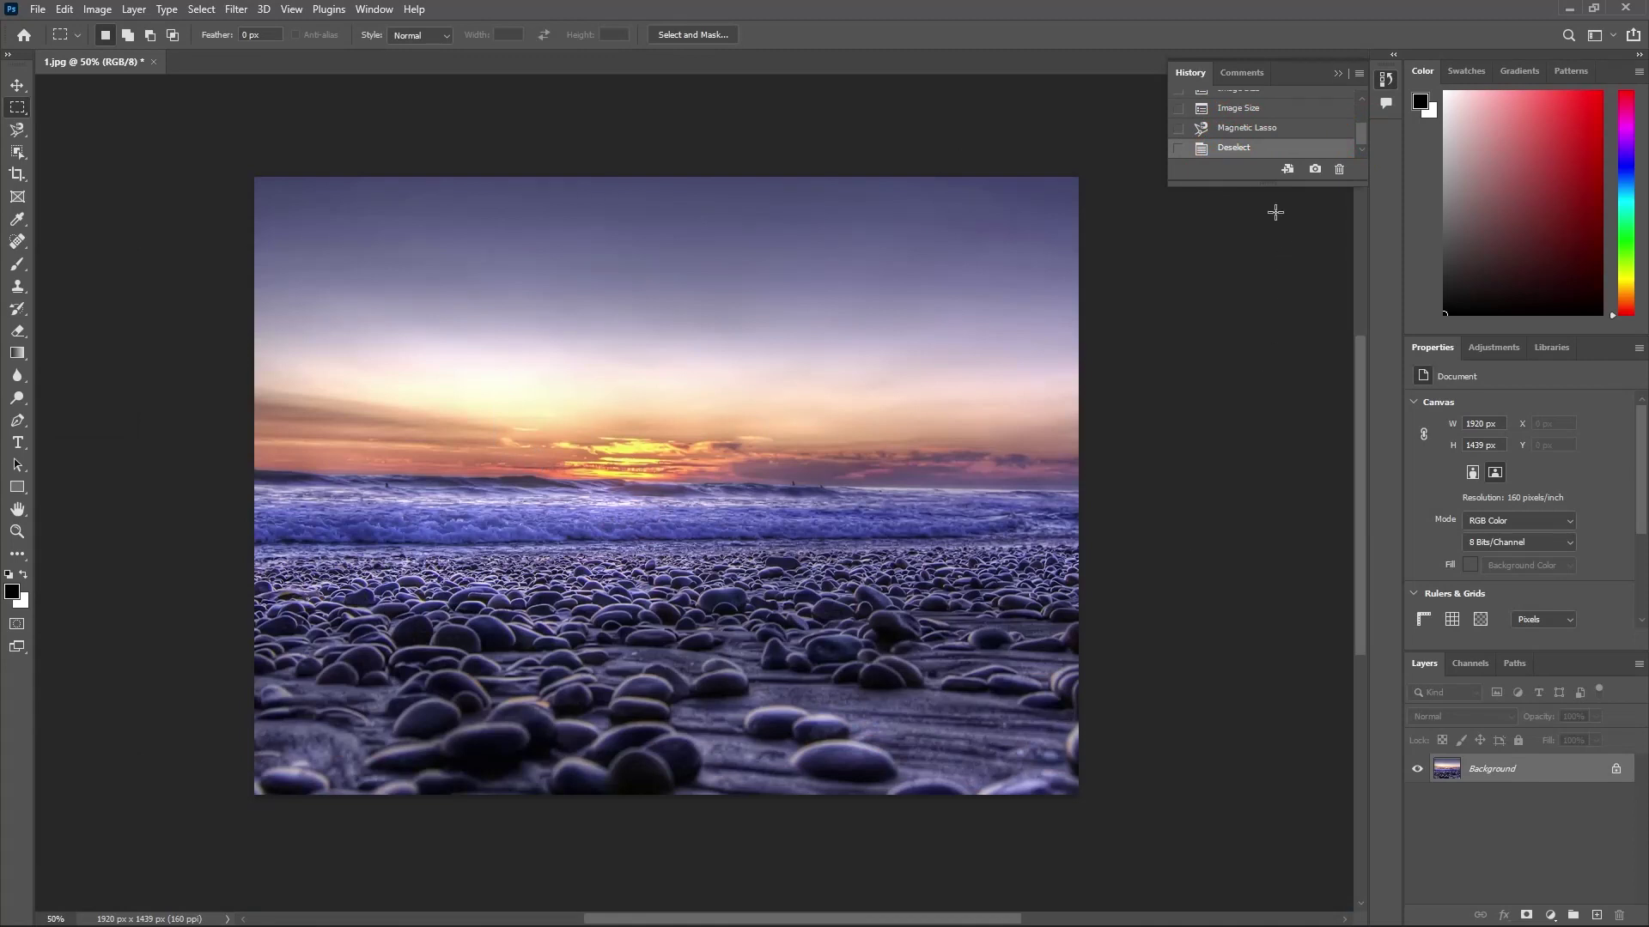
scroll(1256, 139, "up", 3)
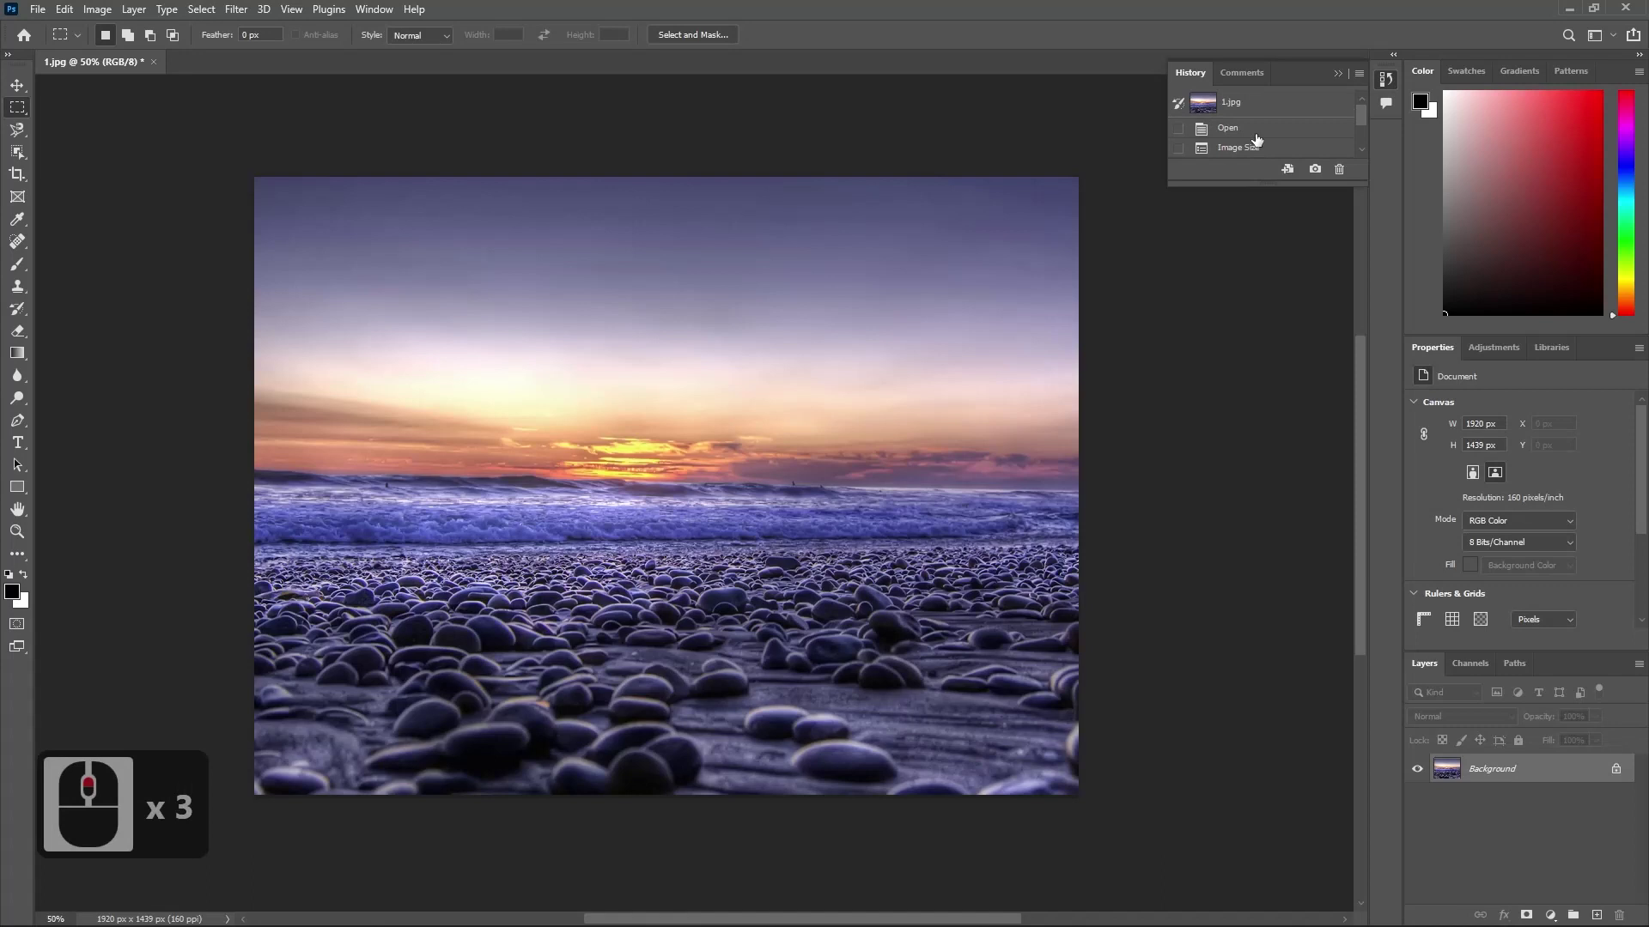
scroll(1256, 140, "down", 3)
scroll(1234, 143, "up", 3)
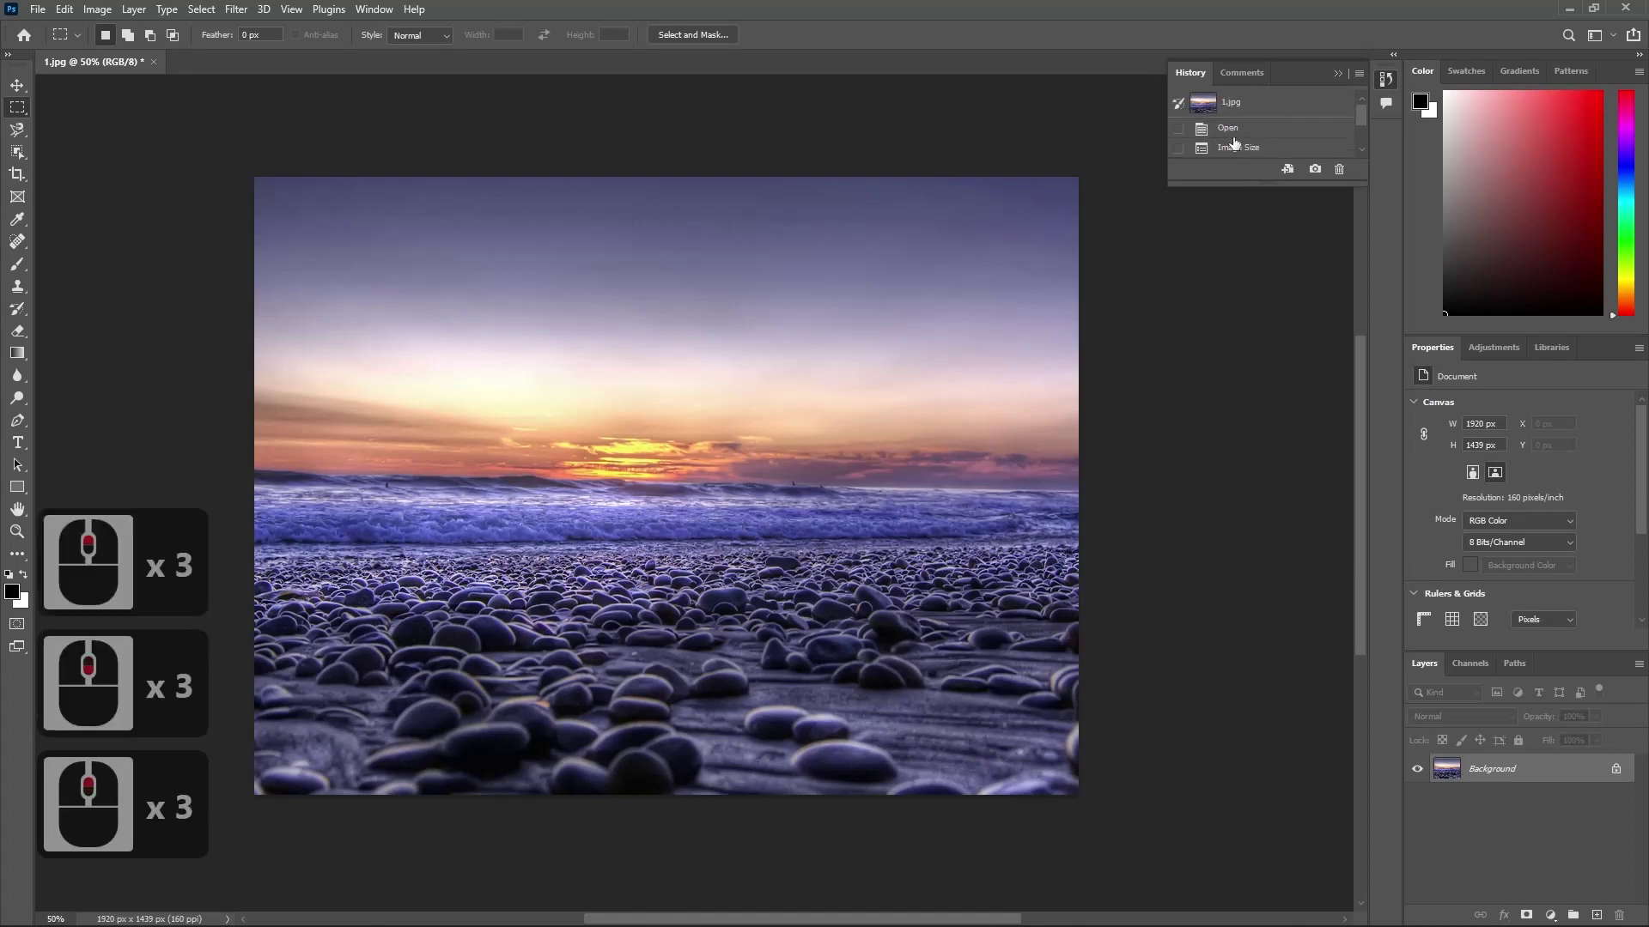
scroll(1234, 143, "up", 1)
scroll(1234, 143, "down", 5)
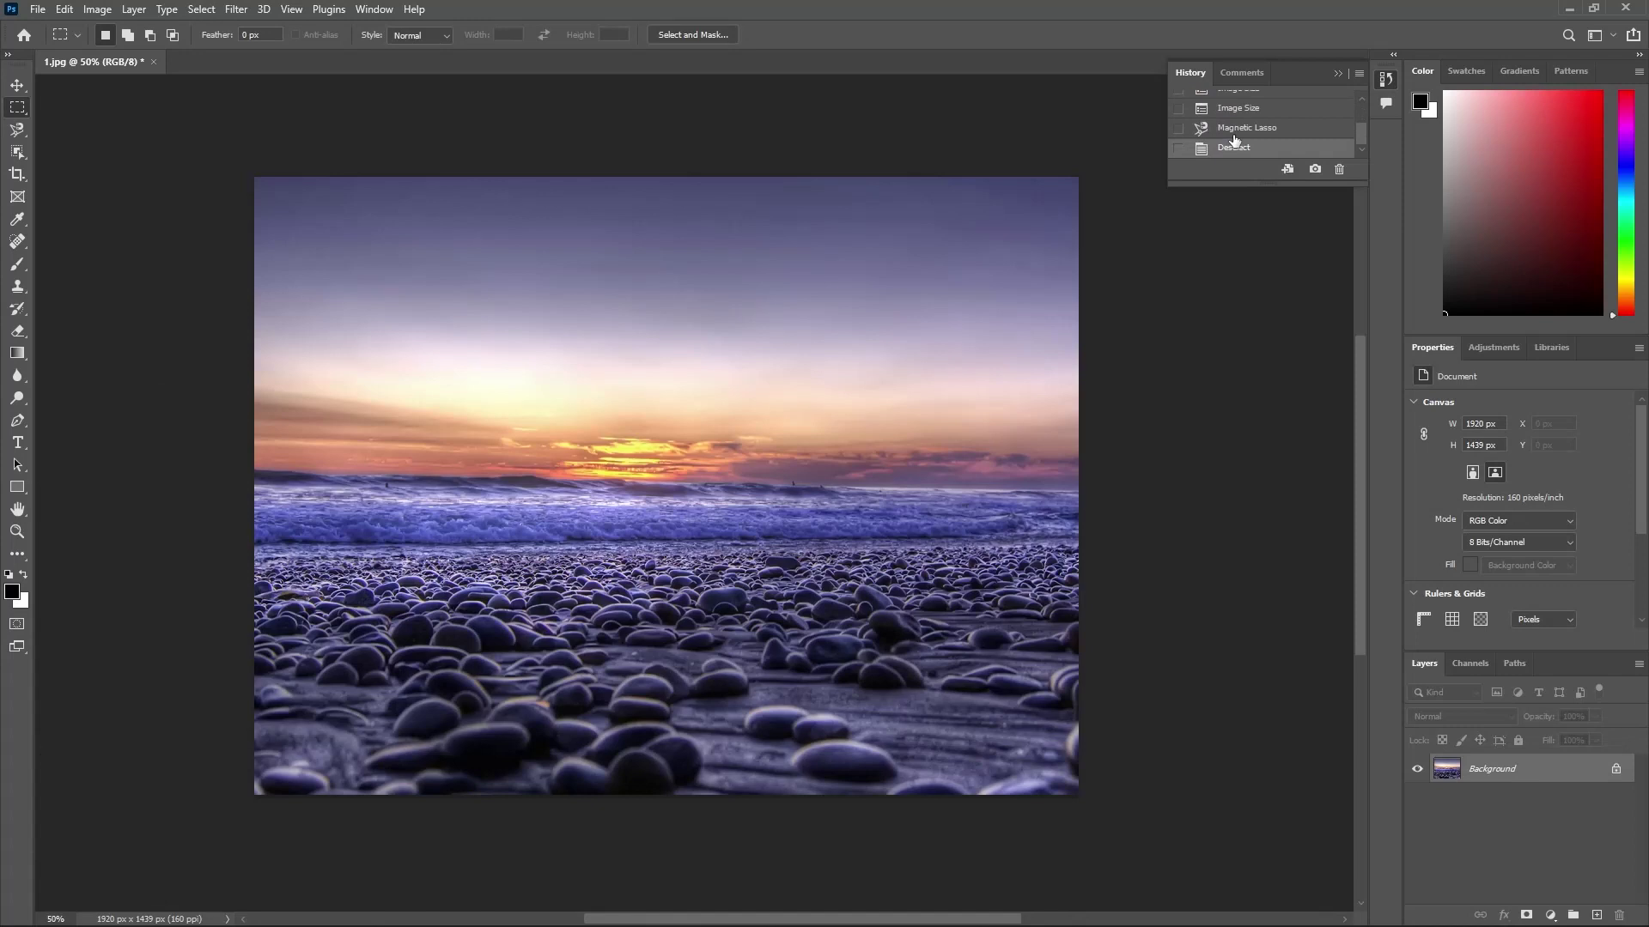
scroll(1233, 140, "up", 2)
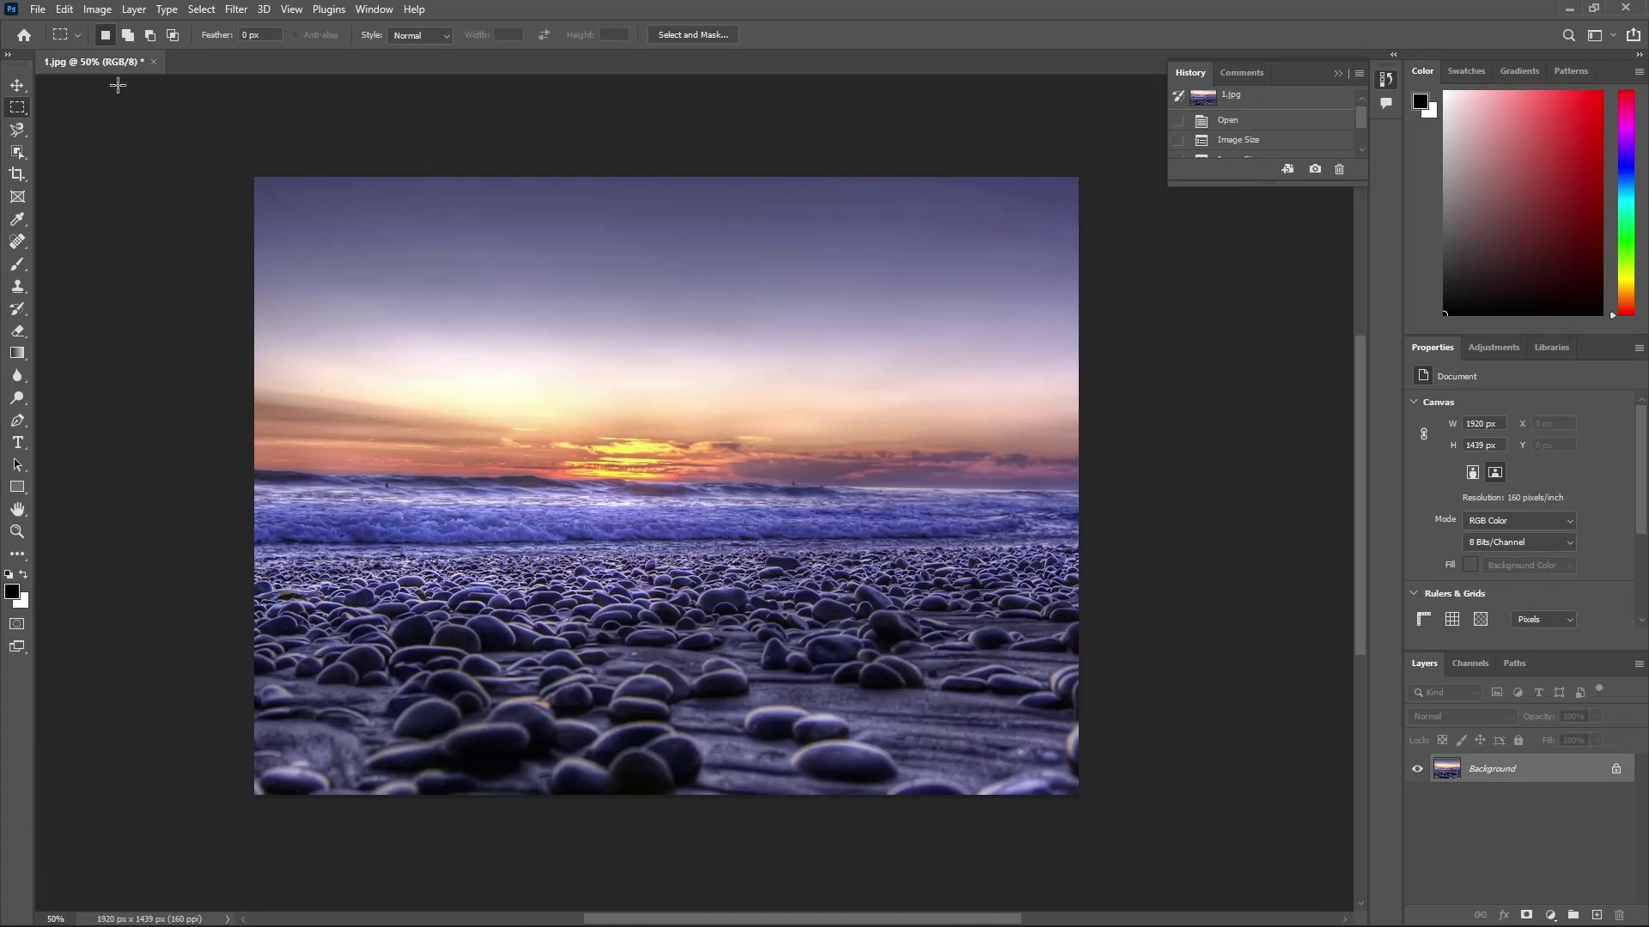
- Open the Performance preferences
left_click(67, 16)
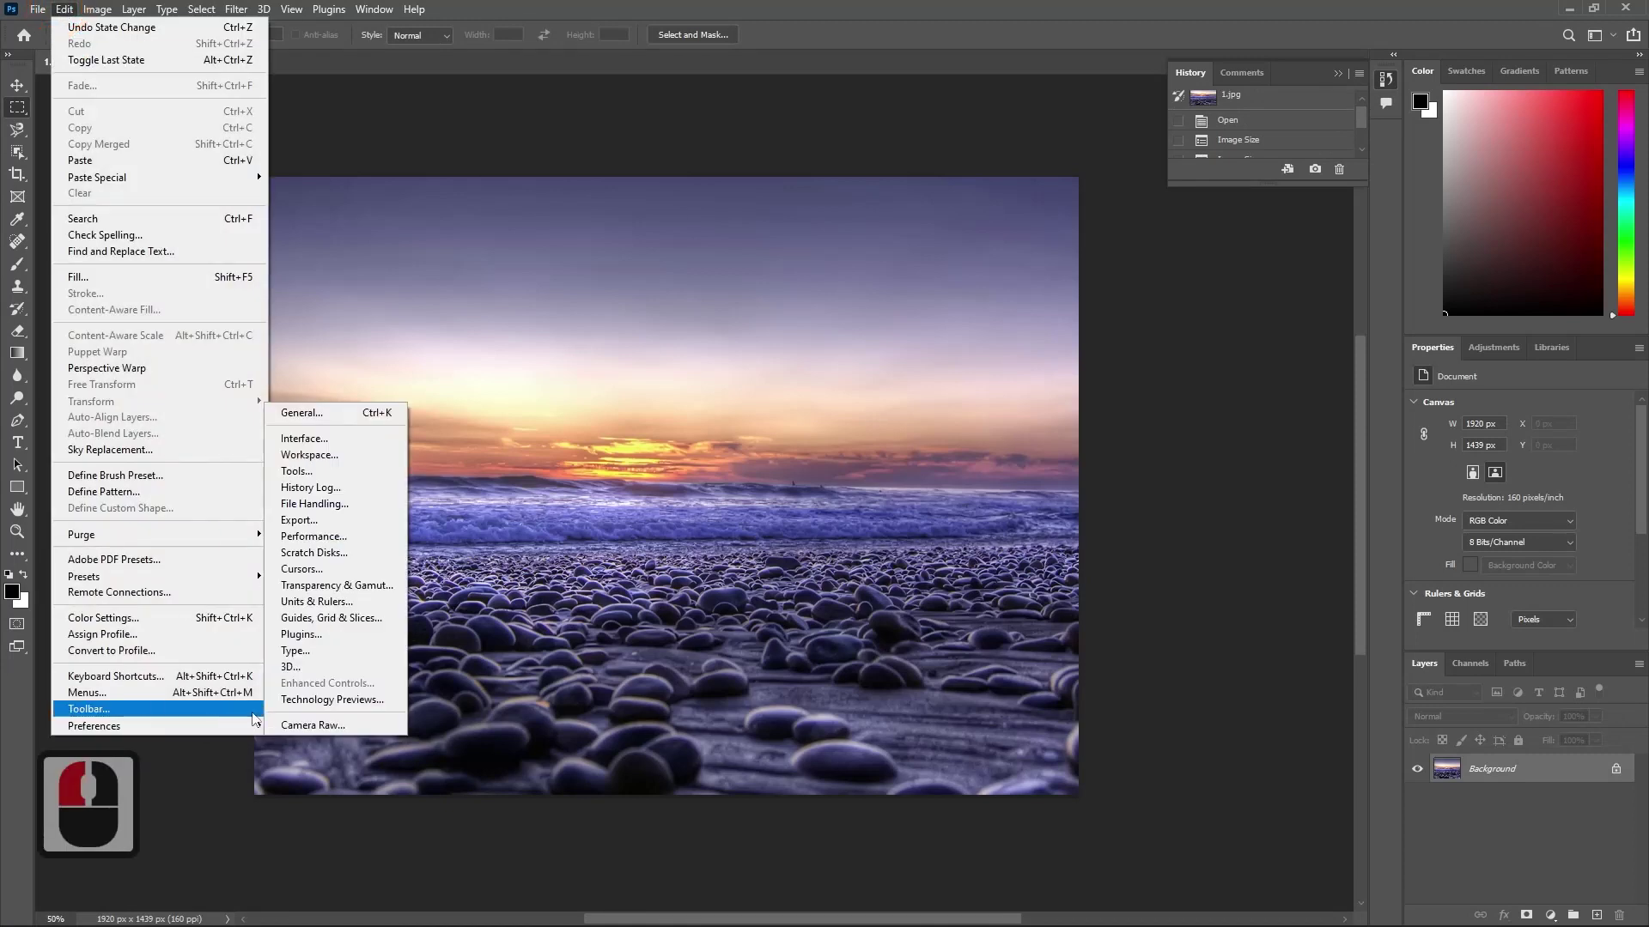
mouse_move(251, 728)
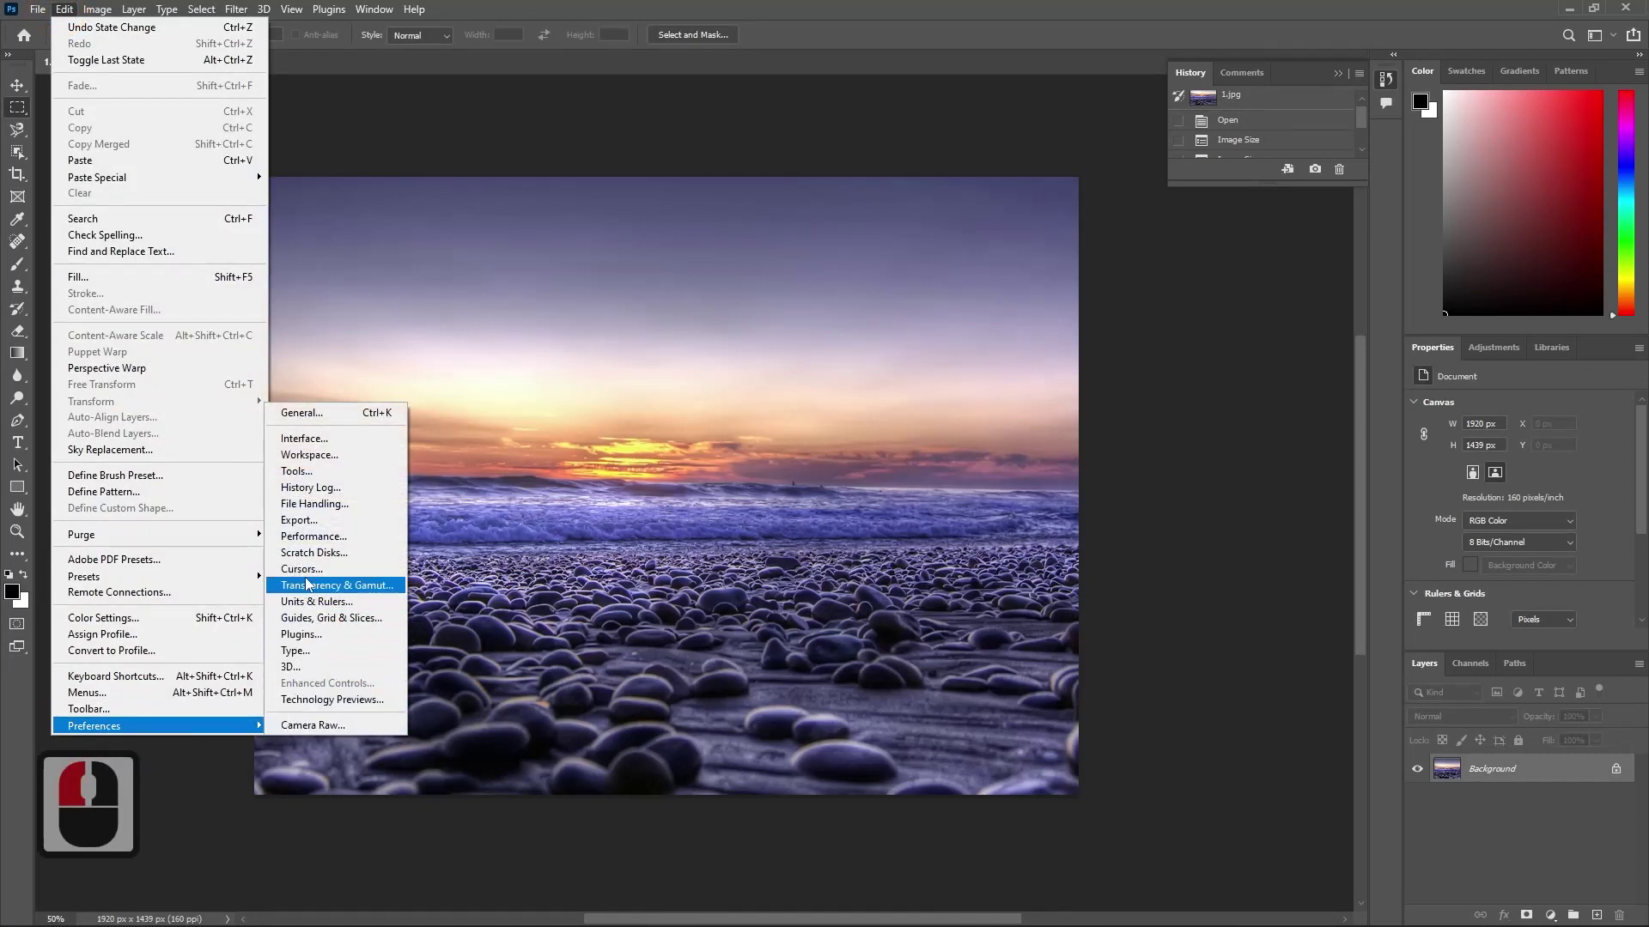
left_click(317, 495)
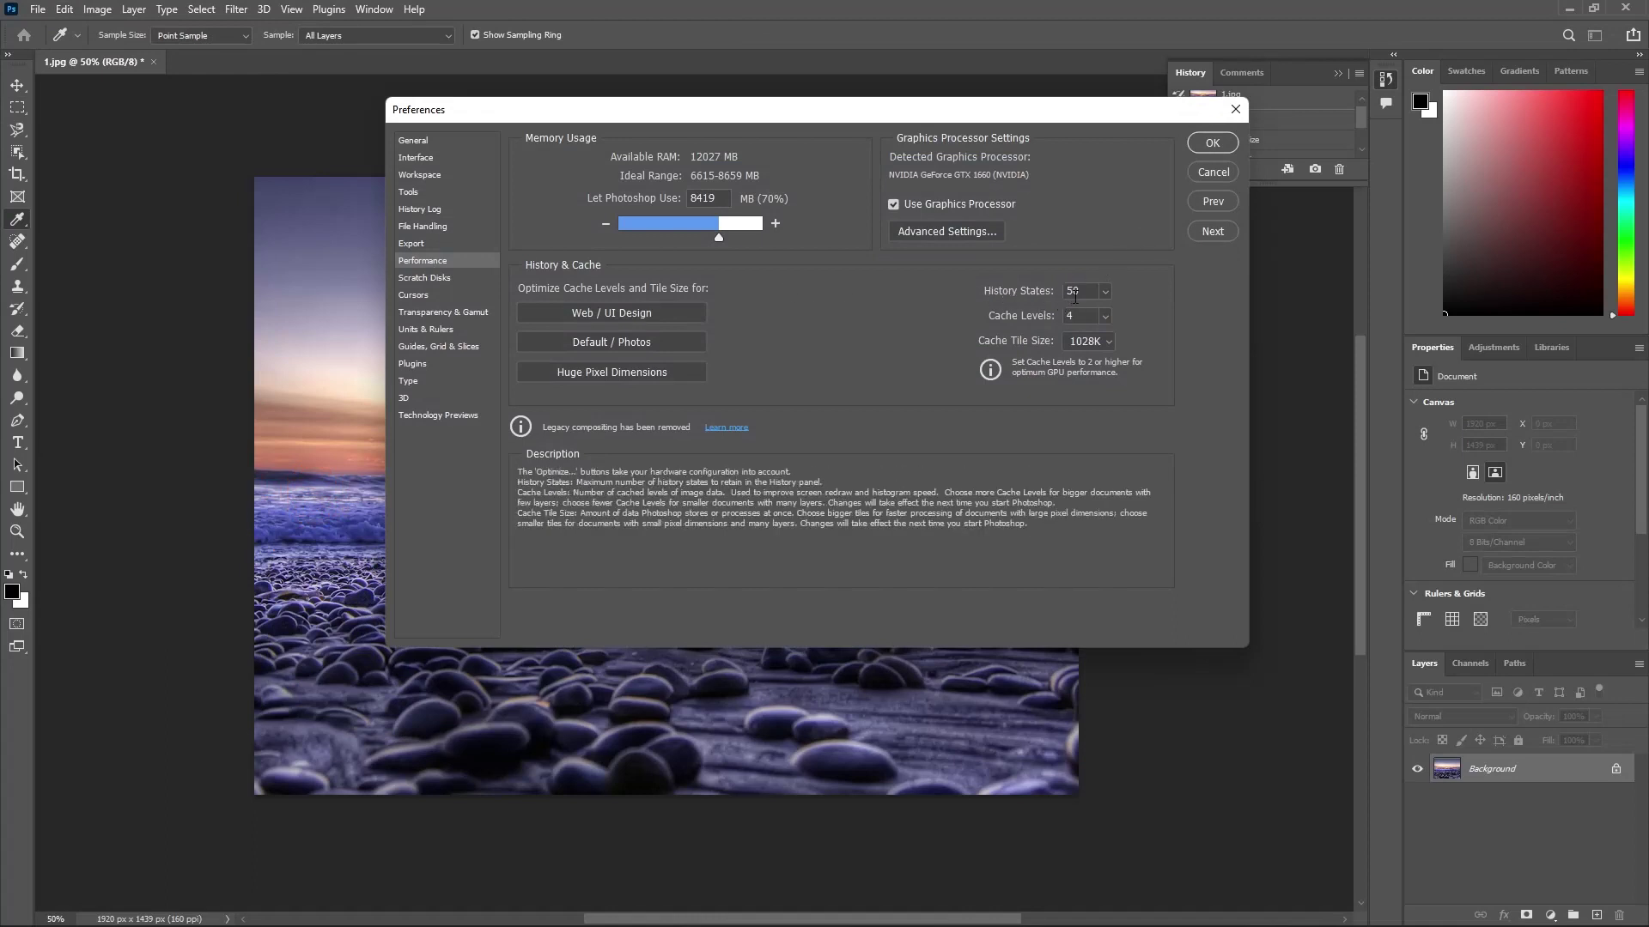
- Raise the number of History States to 1000 and bring it back down to 51
double_click(1081, 291)
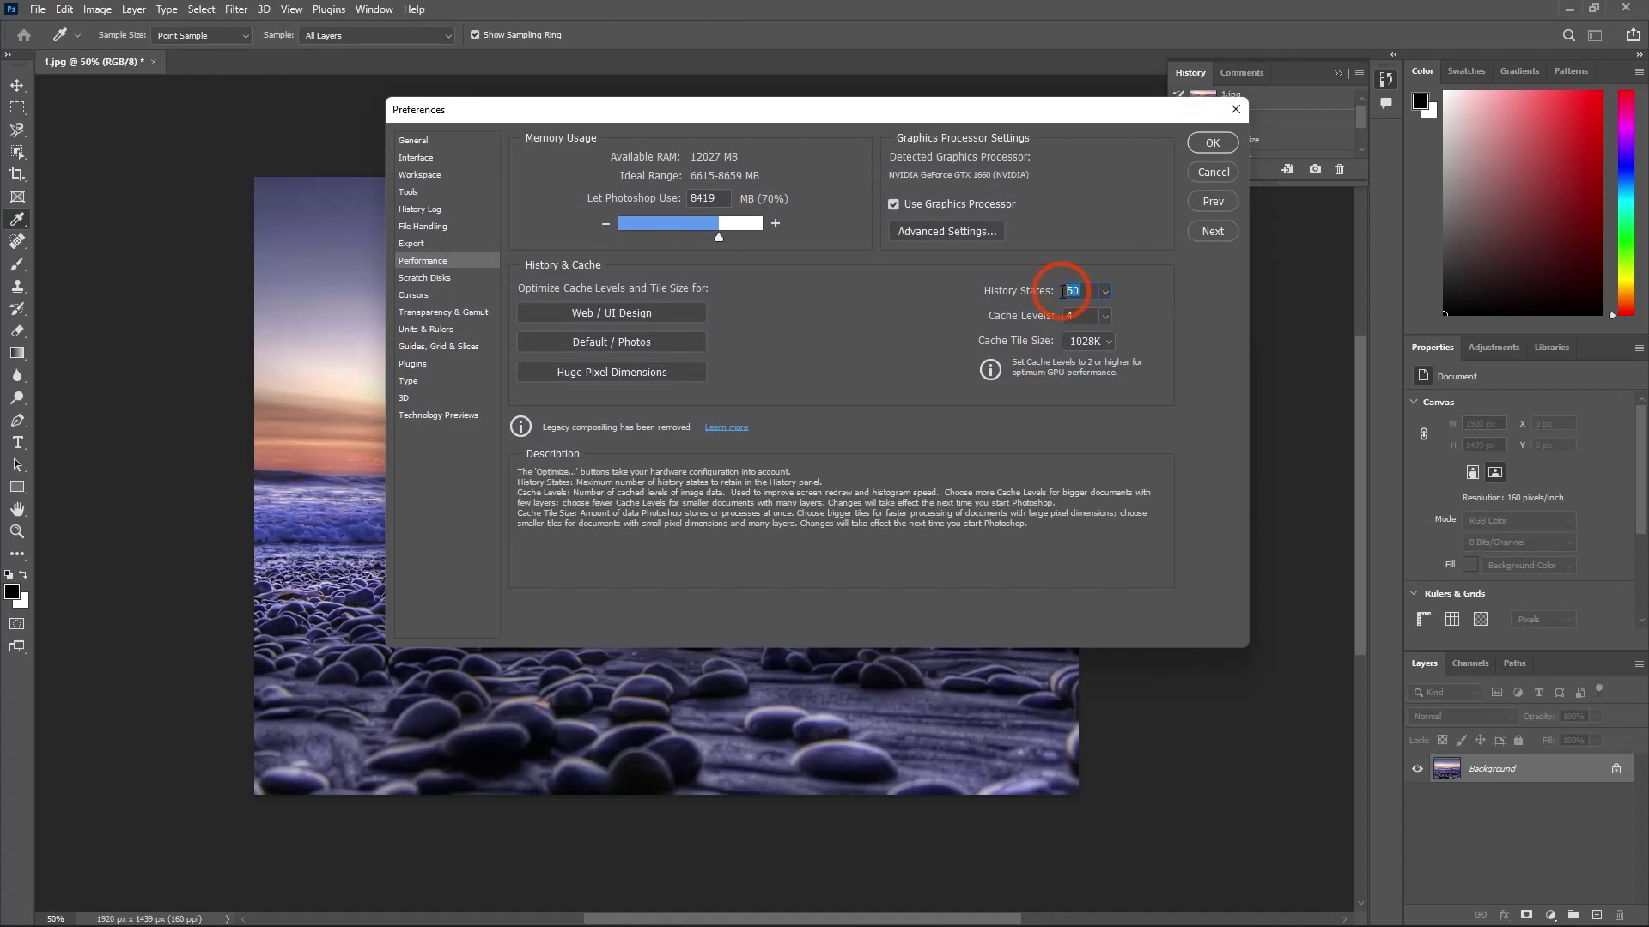
left_click(1110, 294)
left_click_drag(1087, 292, 1037, 293)
left_click(1105, 293)
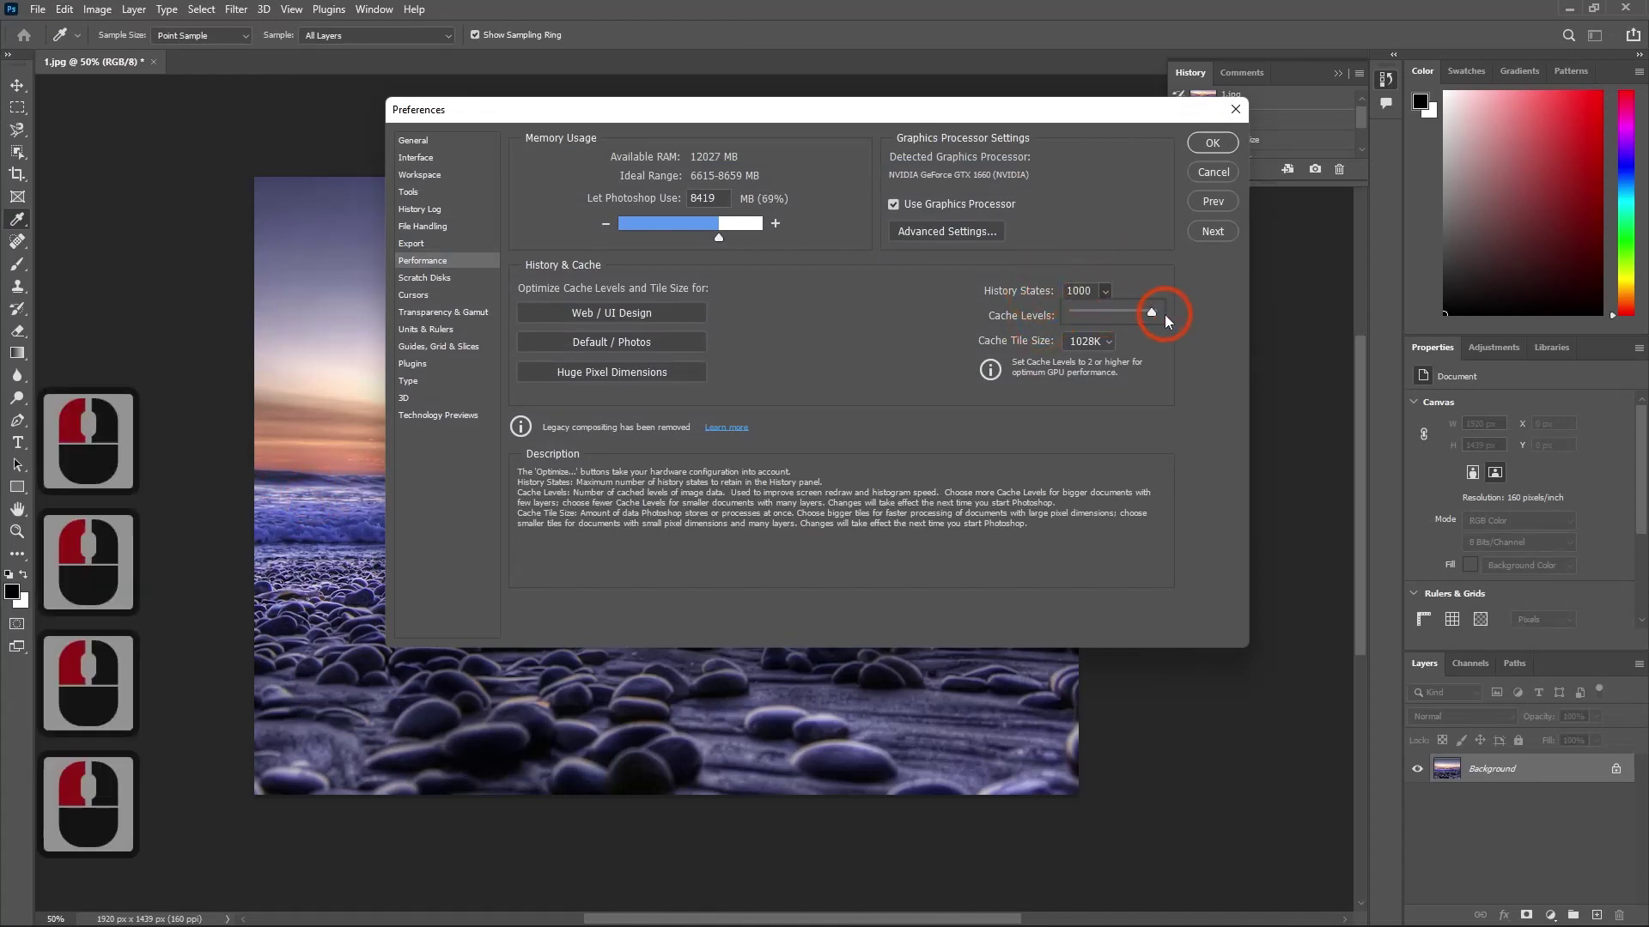
left_click_drag(1156, 311, 1107, 318)
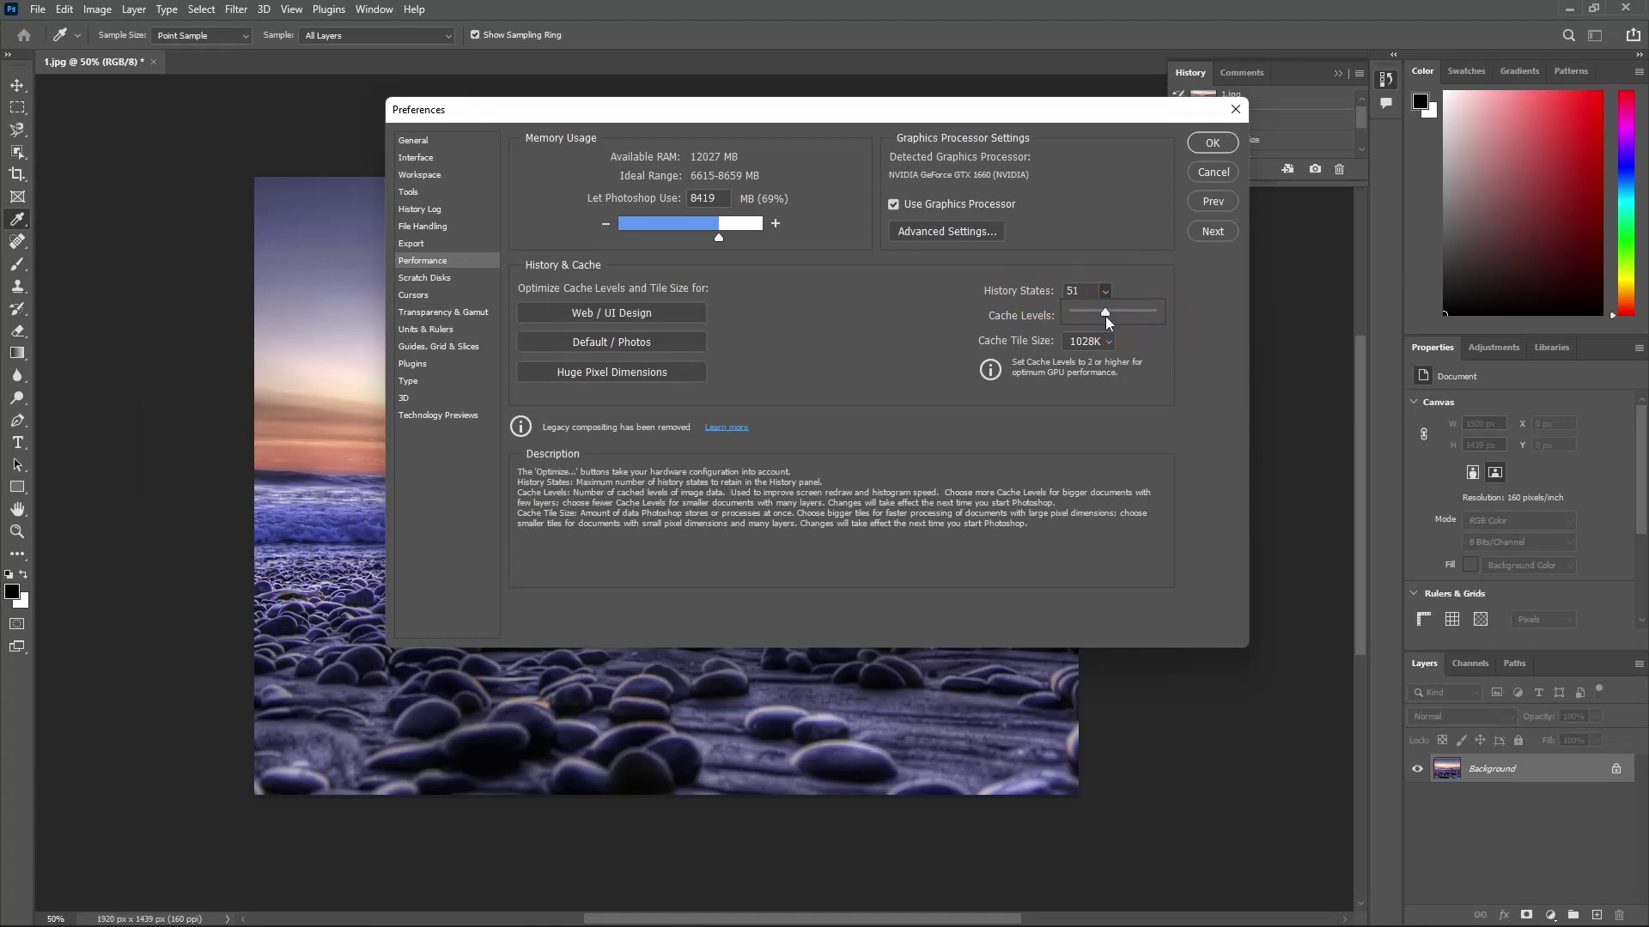
left_click(1106, 319)
left_click(1117, 390)
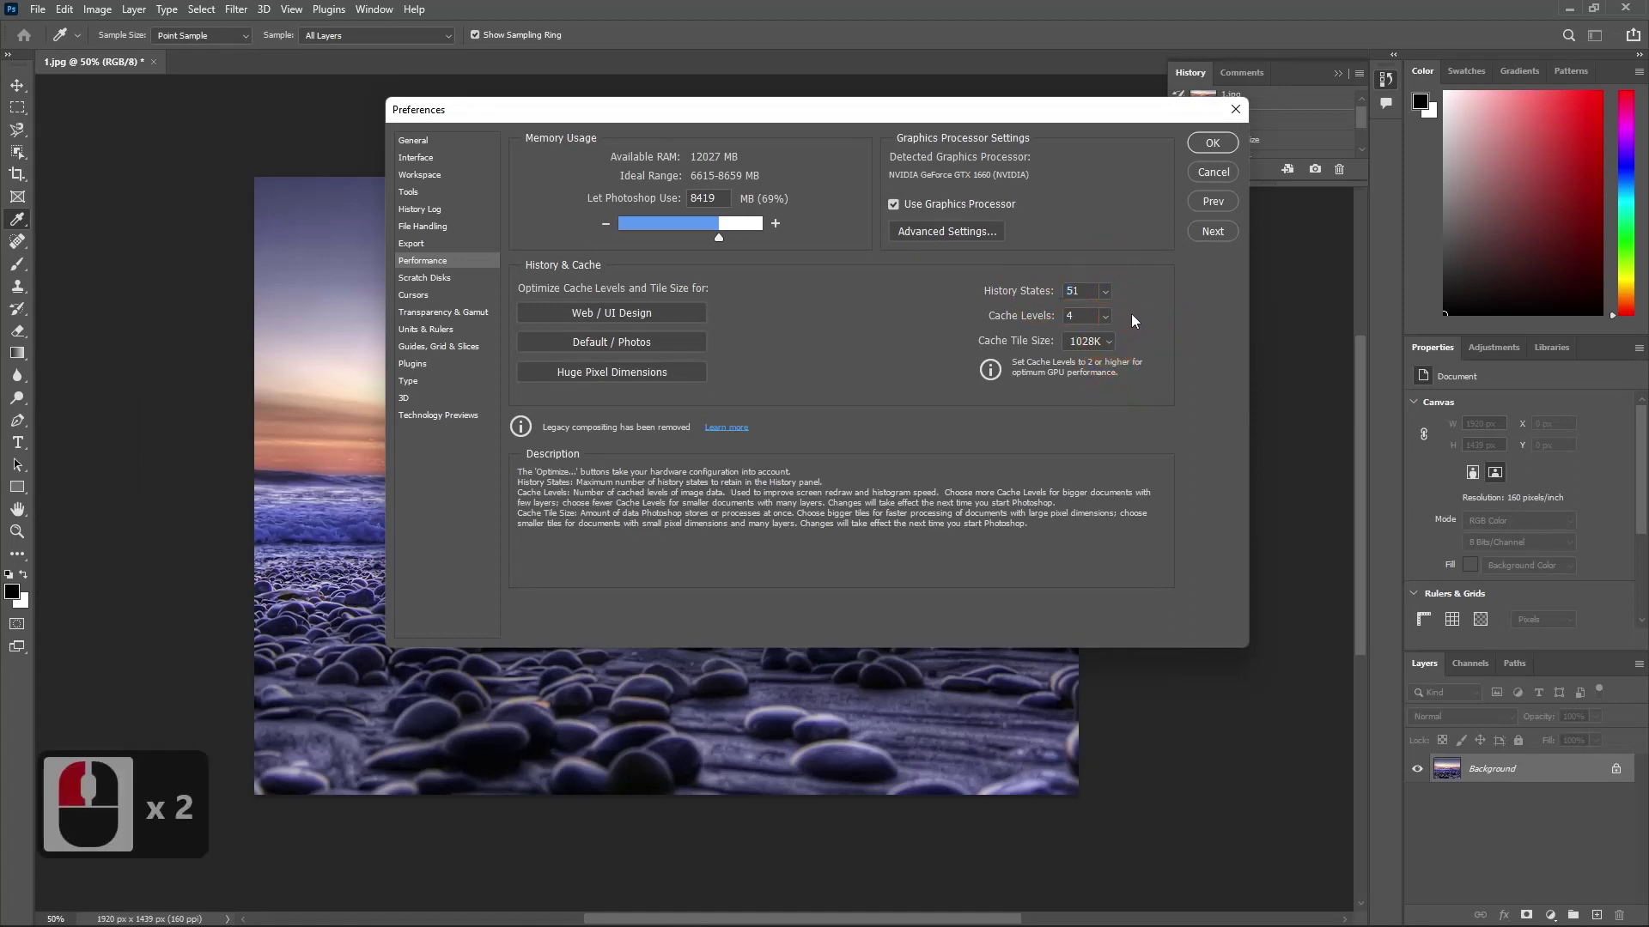
- Move the Preferences dialog aside over the image and close it without applying the changes
left_click_drag(819, 119, 720, 214)
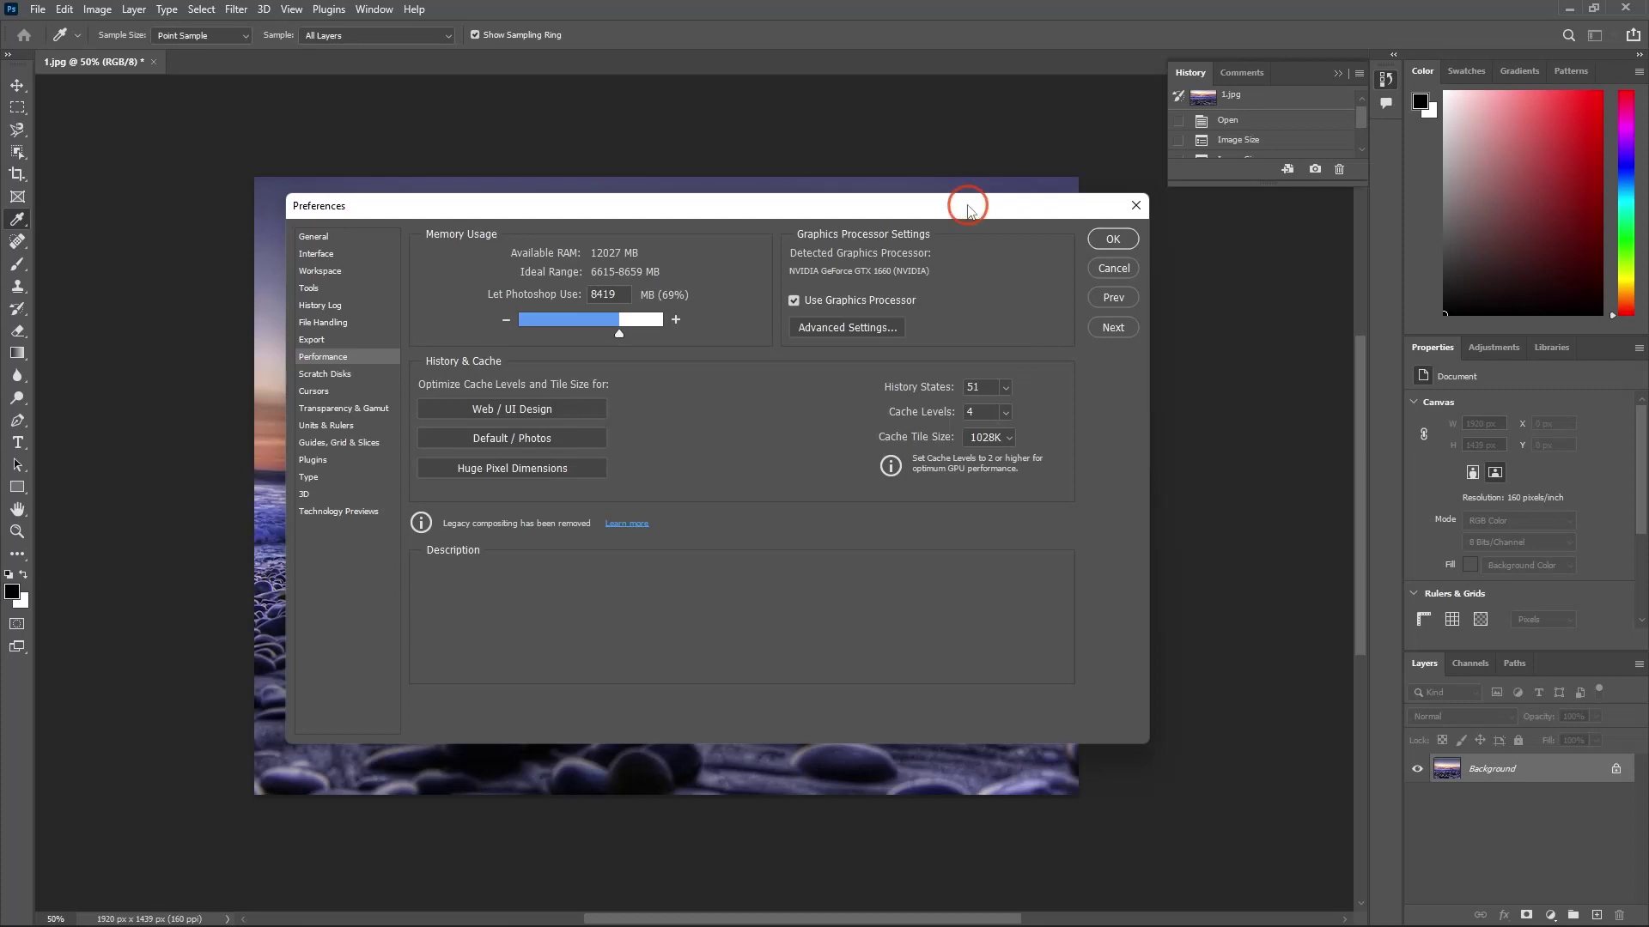
left_click_drag(965, 206, 966, 168)
left_click(1104, 227)
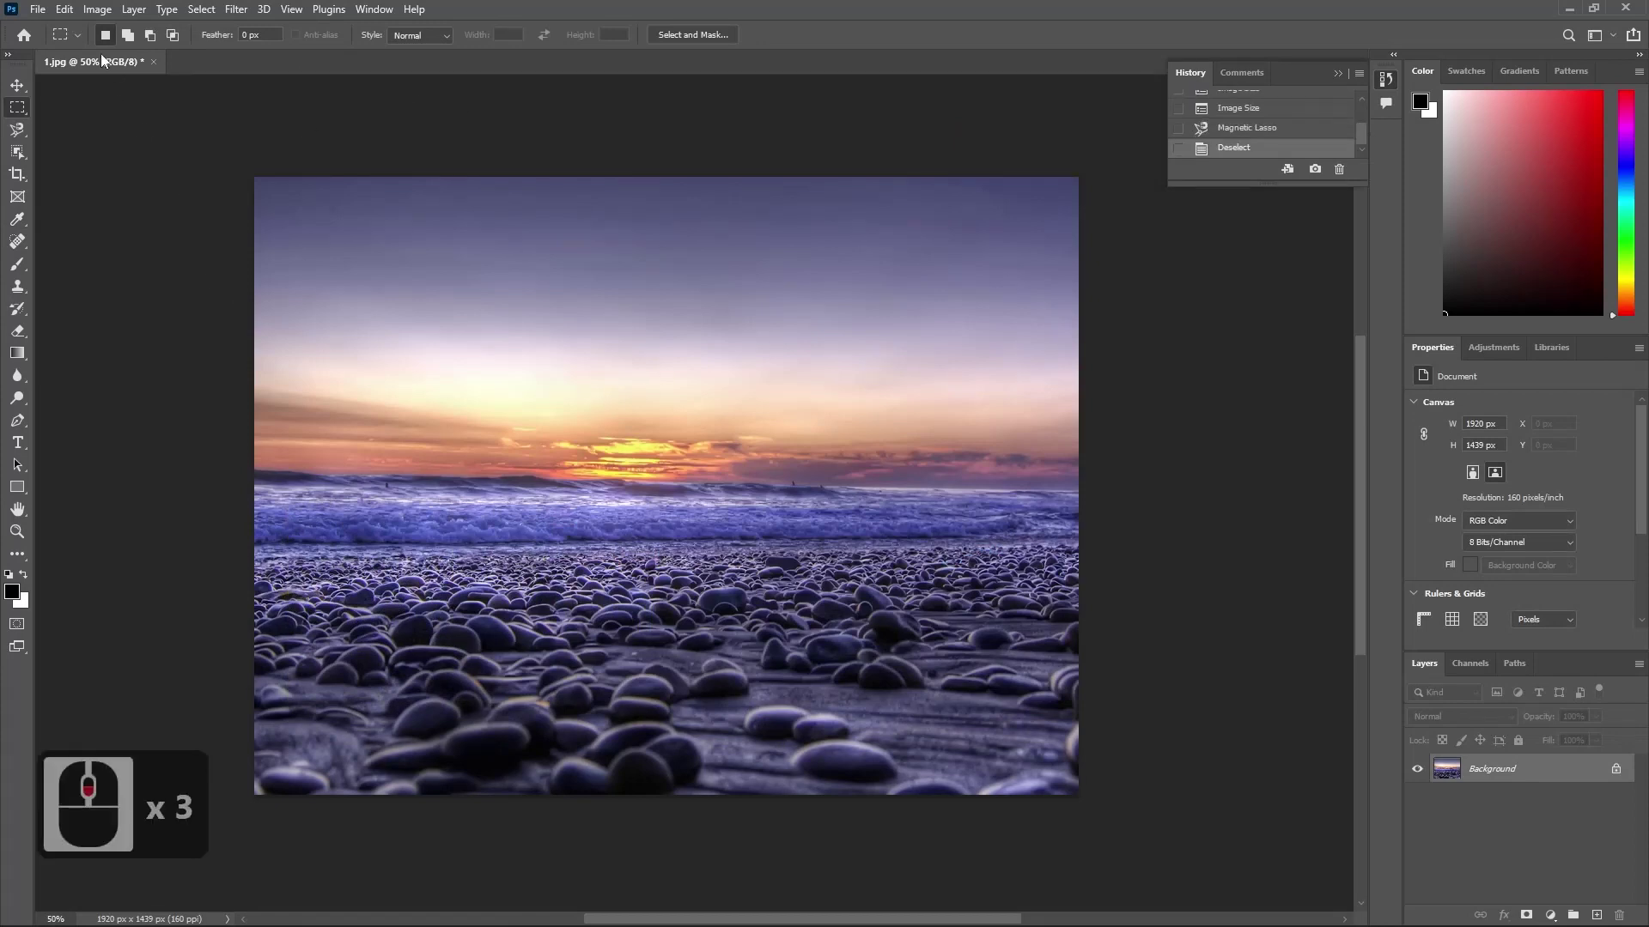
- Apply Auto Tone to the seascape image and check its entry in the document history
left_click(89, 10)
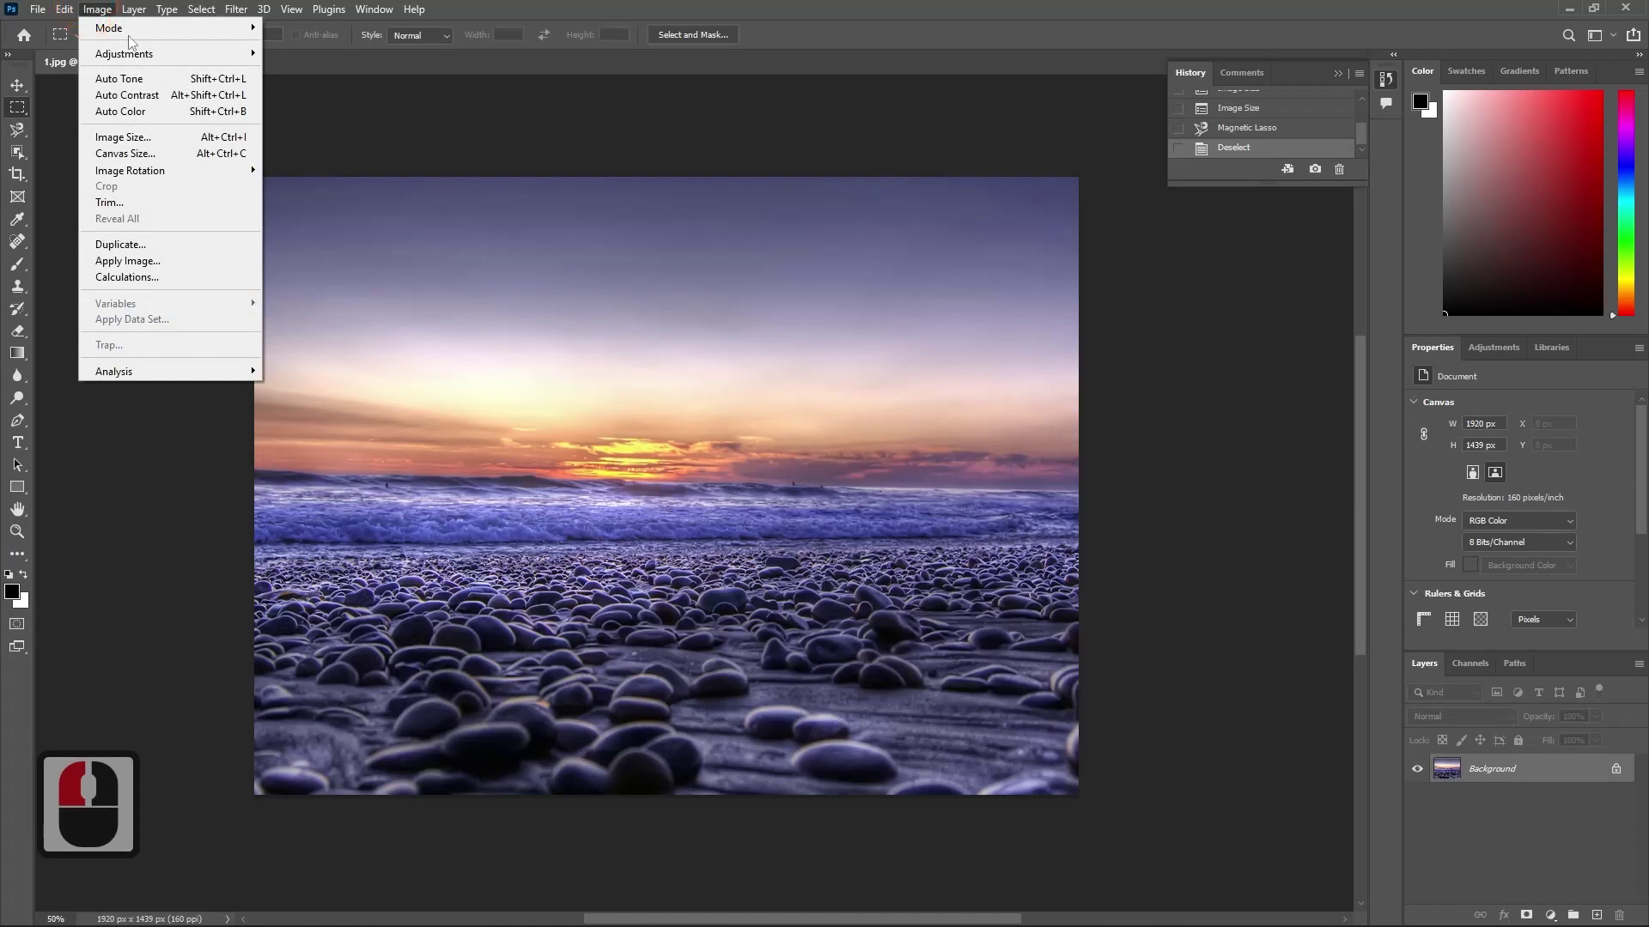
left_click(159, 86)
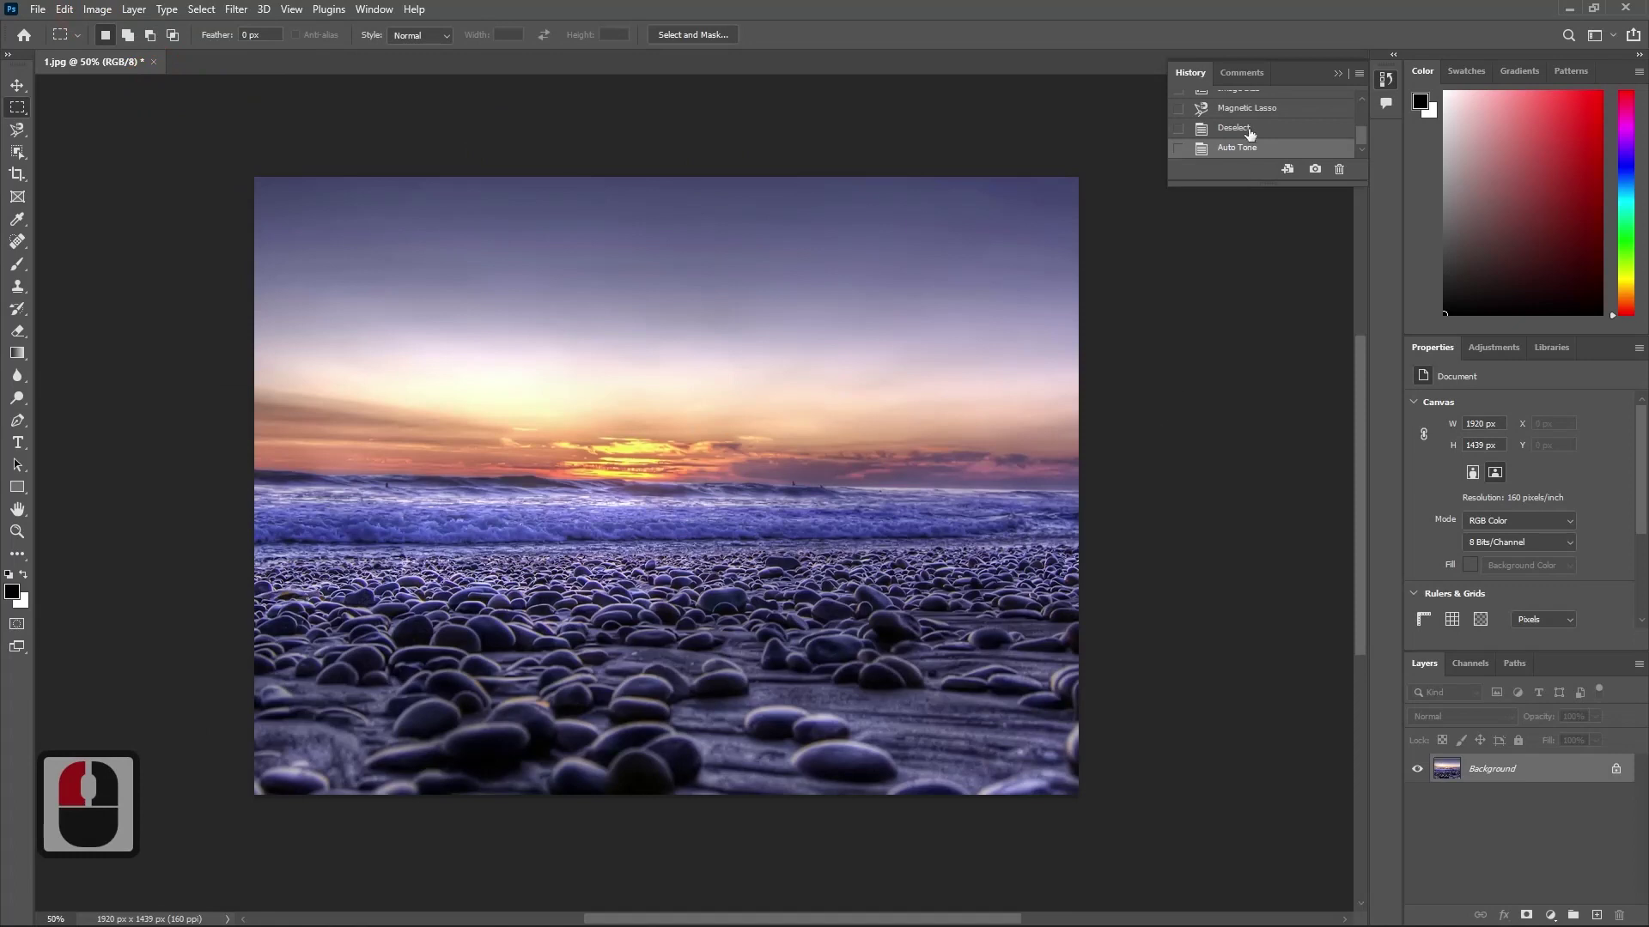
scroll(1240, 155, "down", 2)
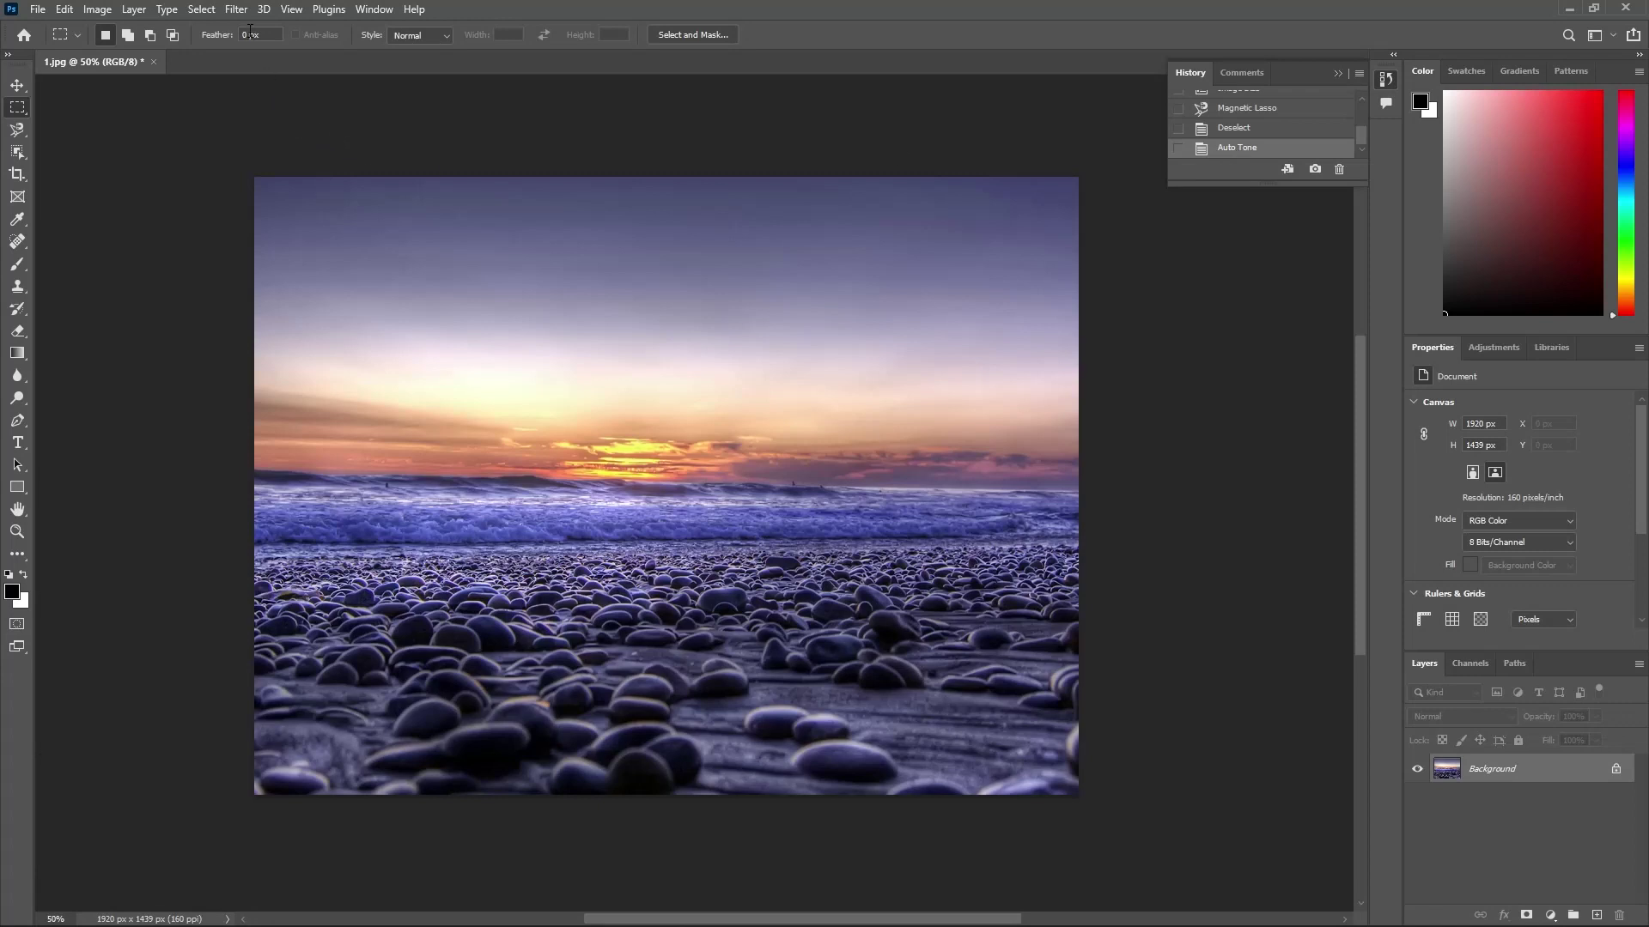
- Apply the Glowing Edges filter from the Filter Gallery with Edge Width 2, Edge Brightness 6 and Smoothness 5
left_click(237, 9)
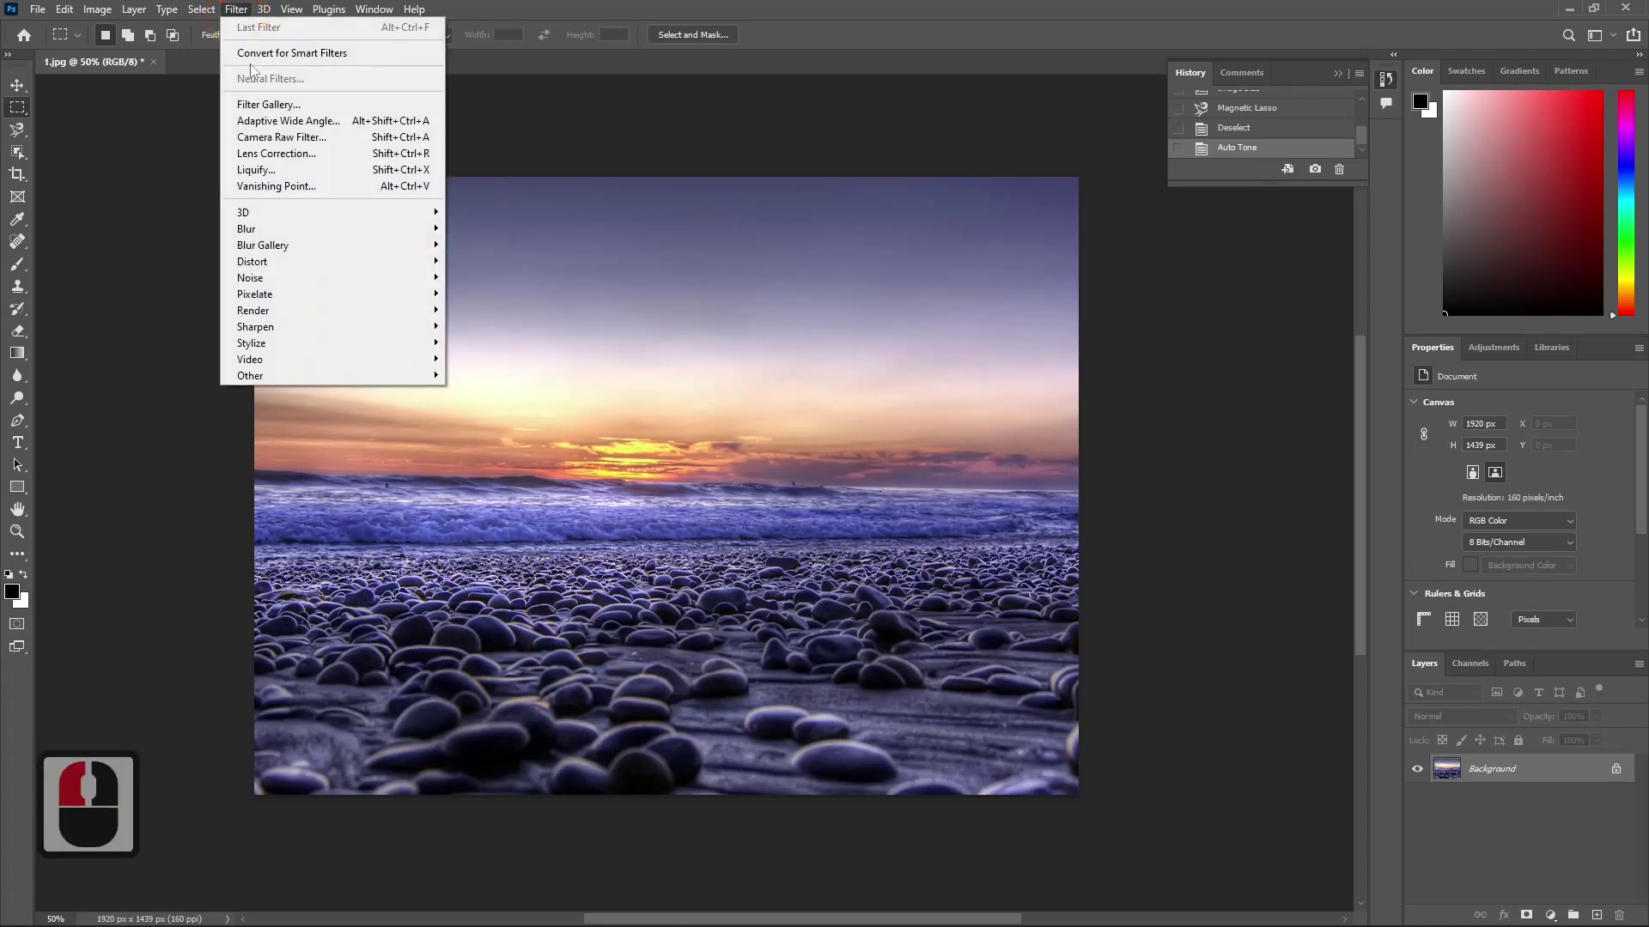
left_click(266, 104)
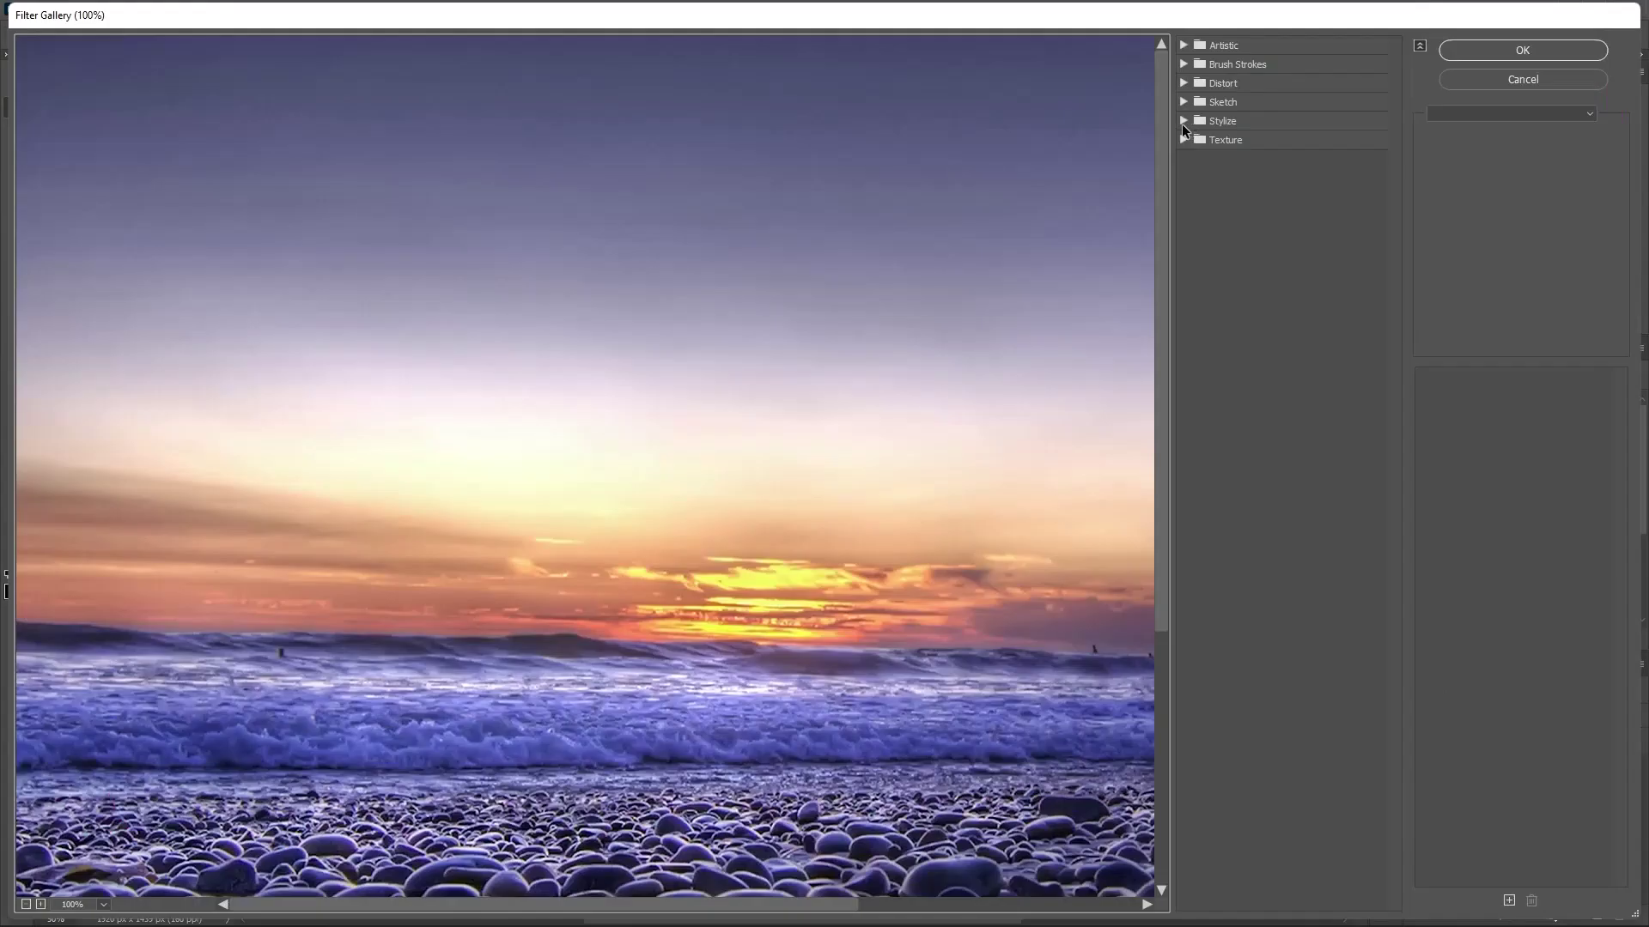
left_click(1183, 121)
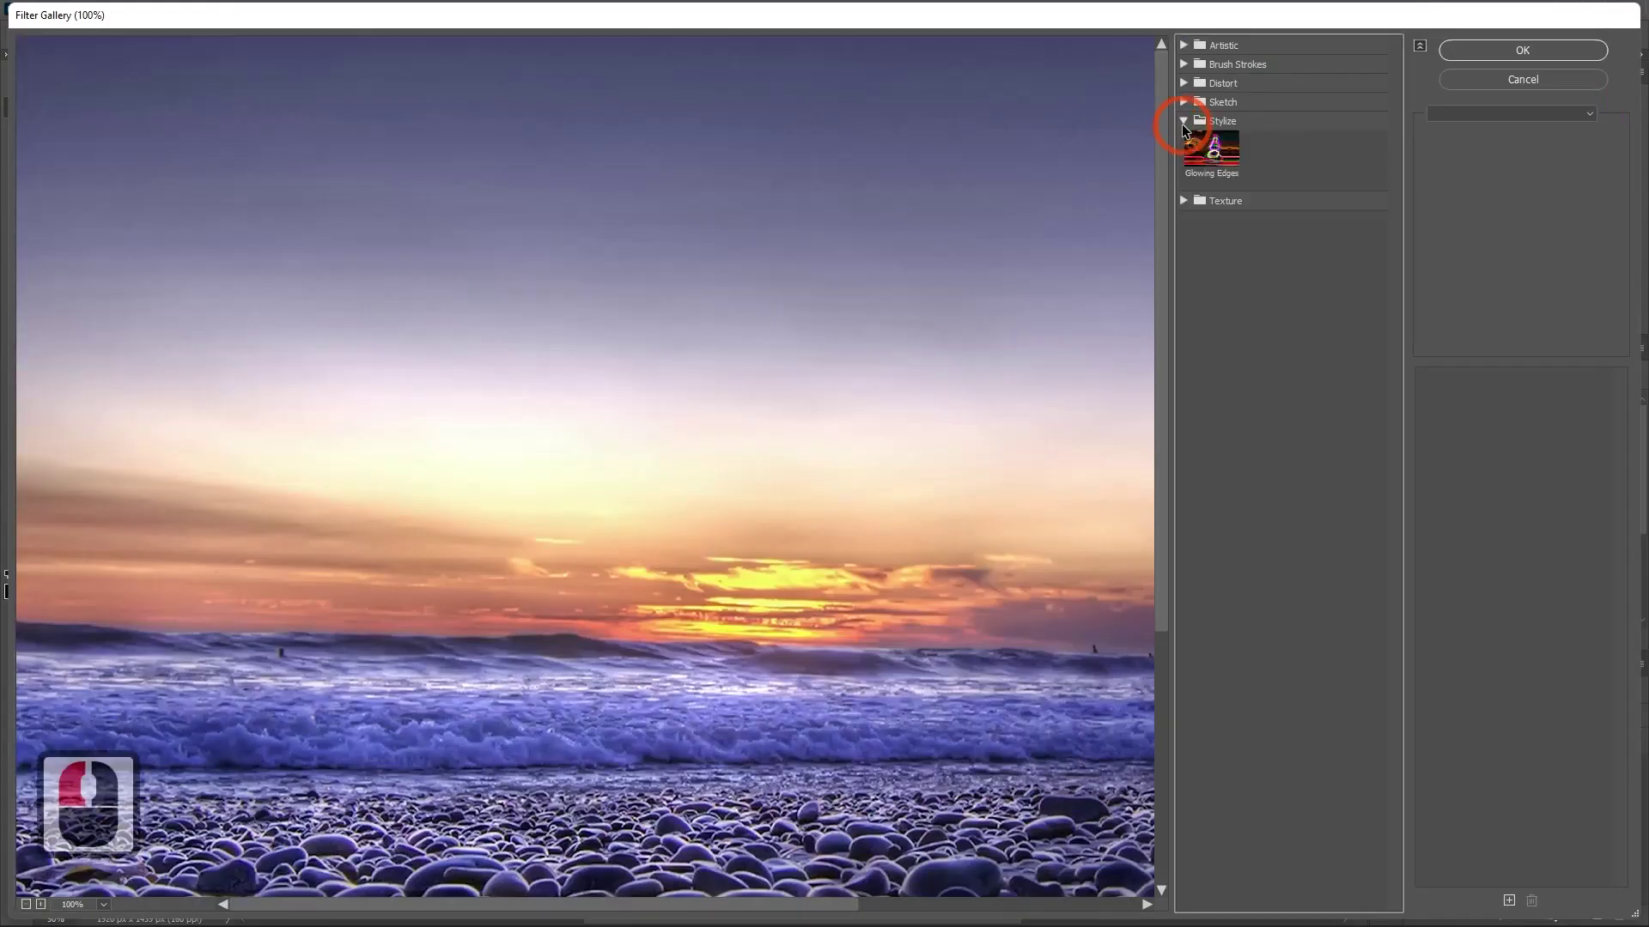
left_click(1214, 150)
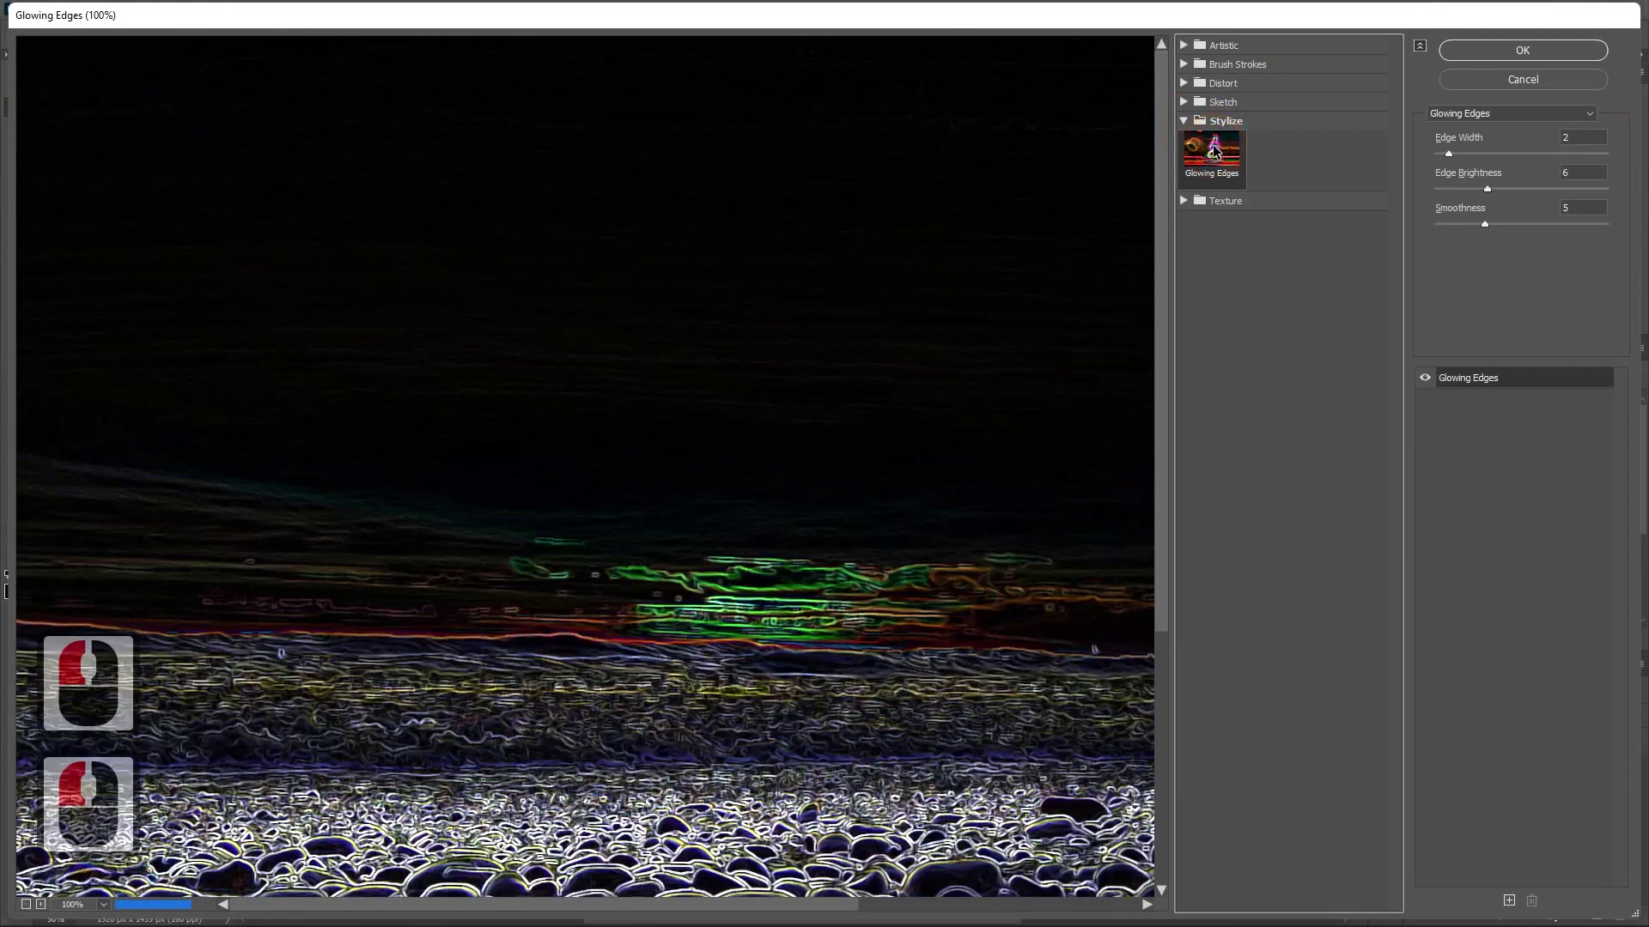
scroll(736, 605, "down", 7)
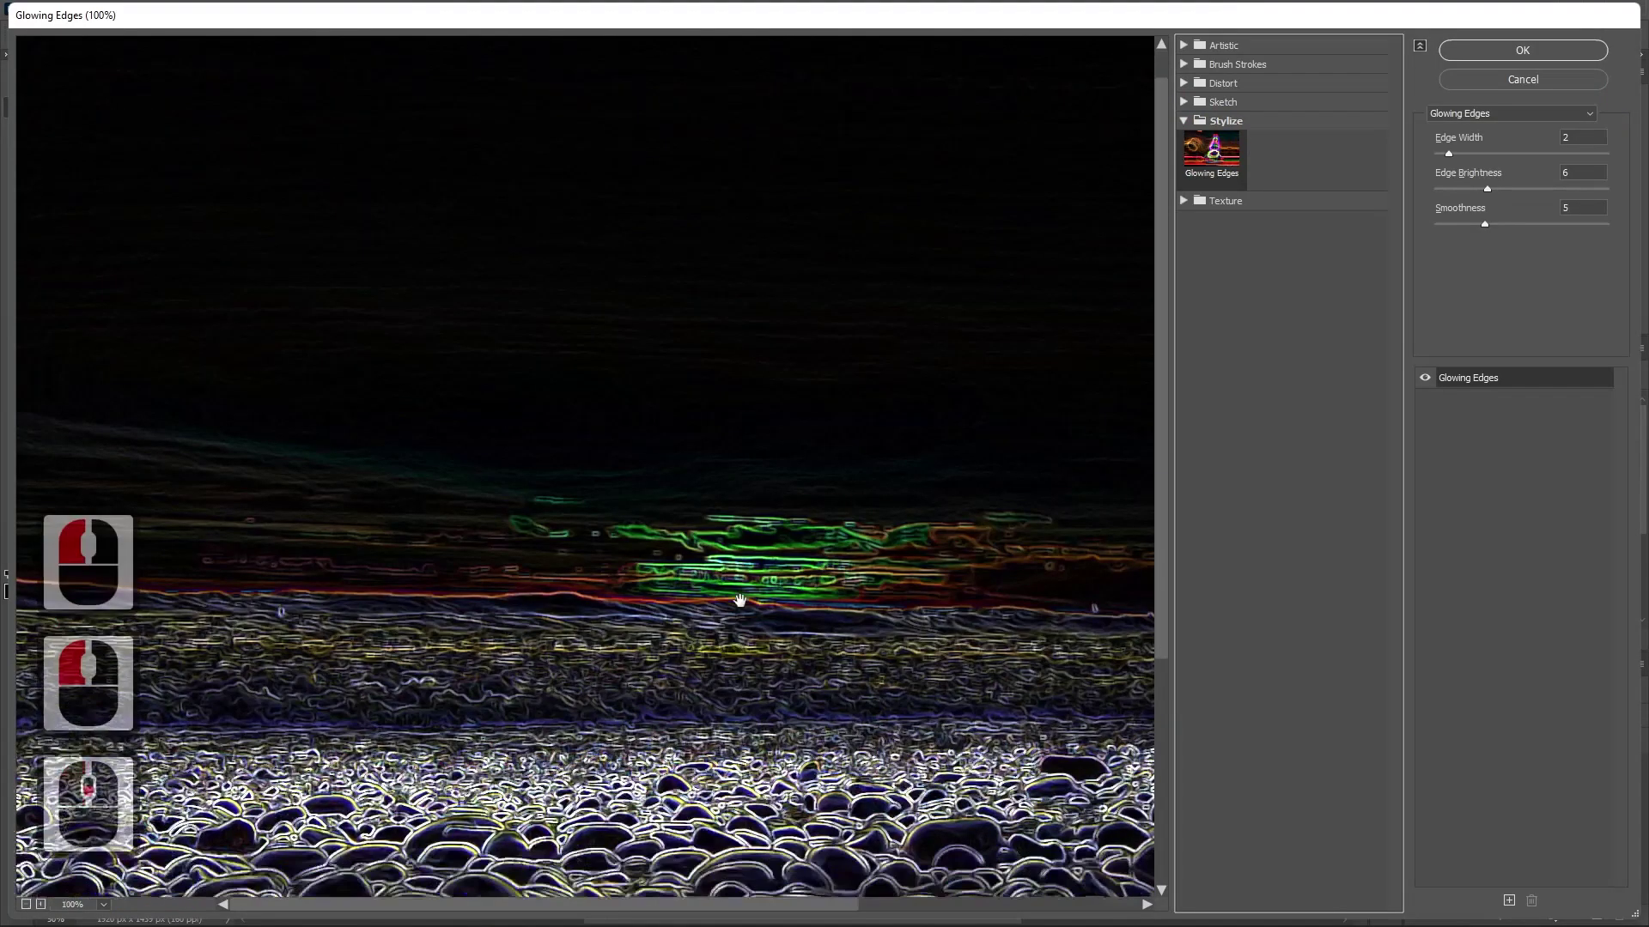
left_click(1522, 49)
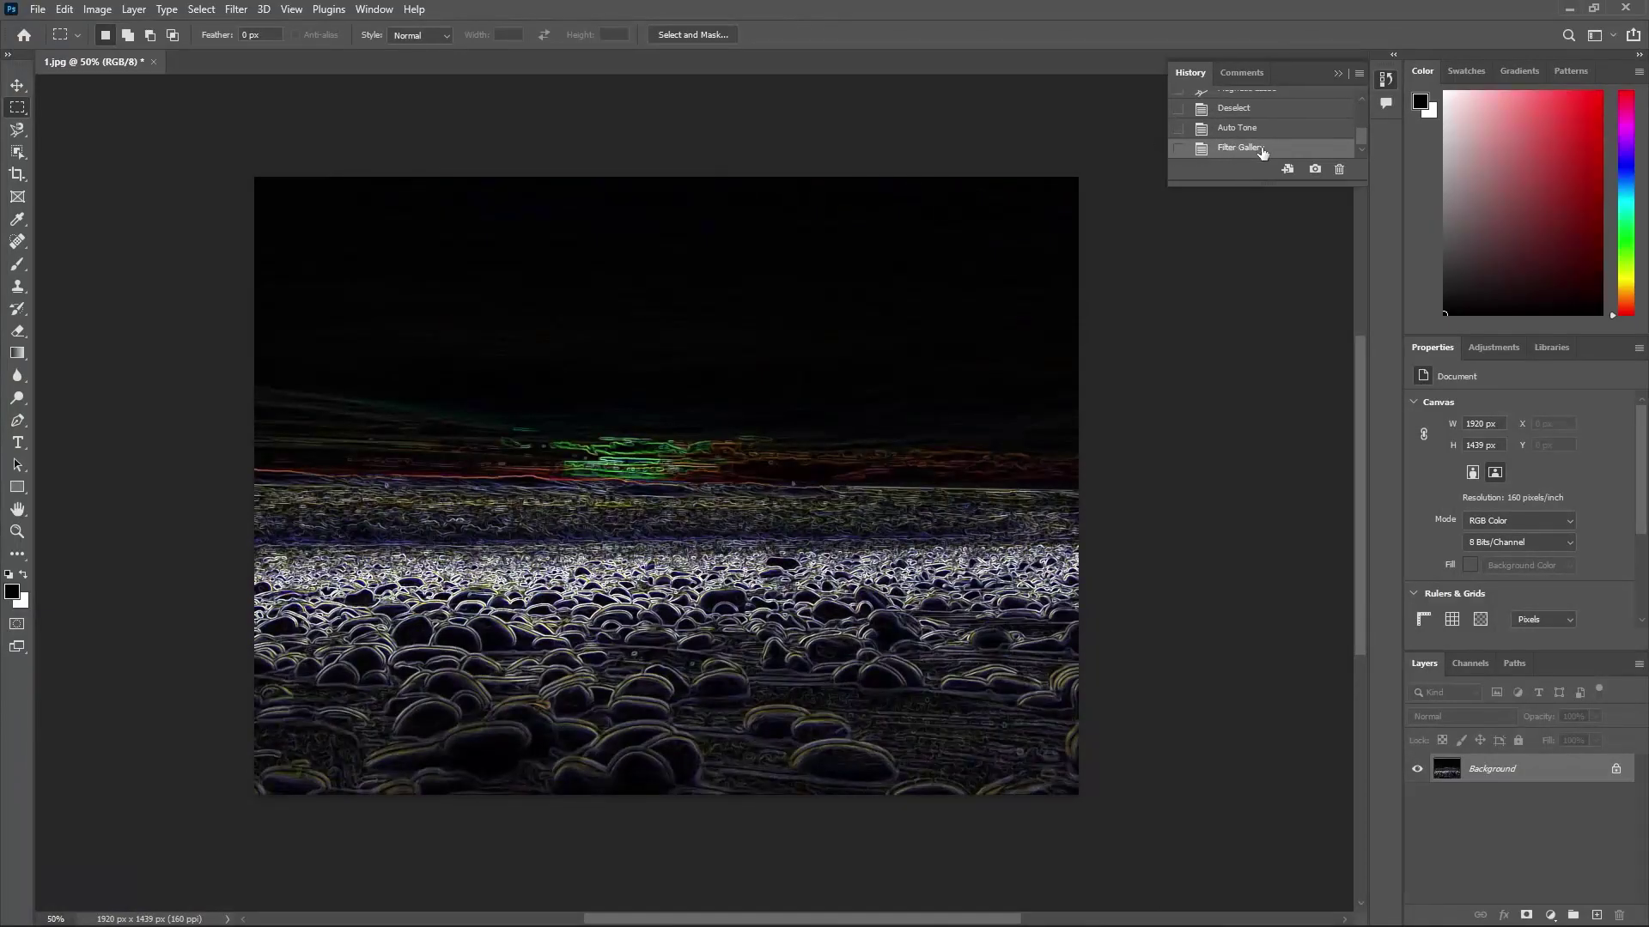
- Apply the Oil Paint stylize filter to the image with the settings already in its dialog
left_click(327, 10)
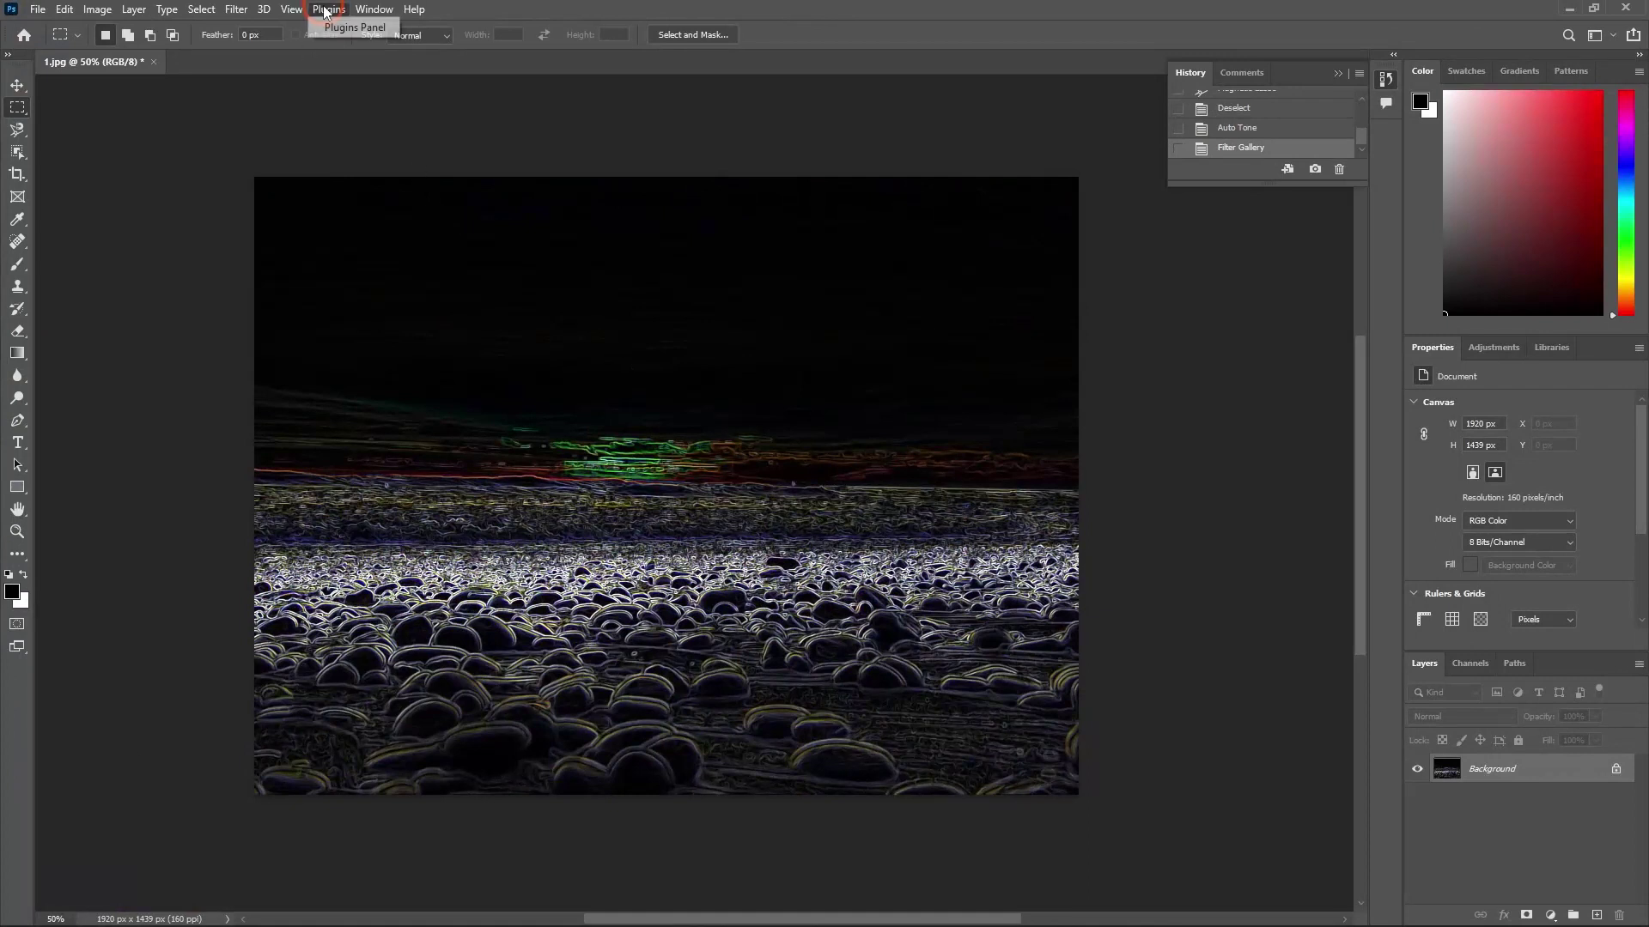
mouse_move(232, 10)
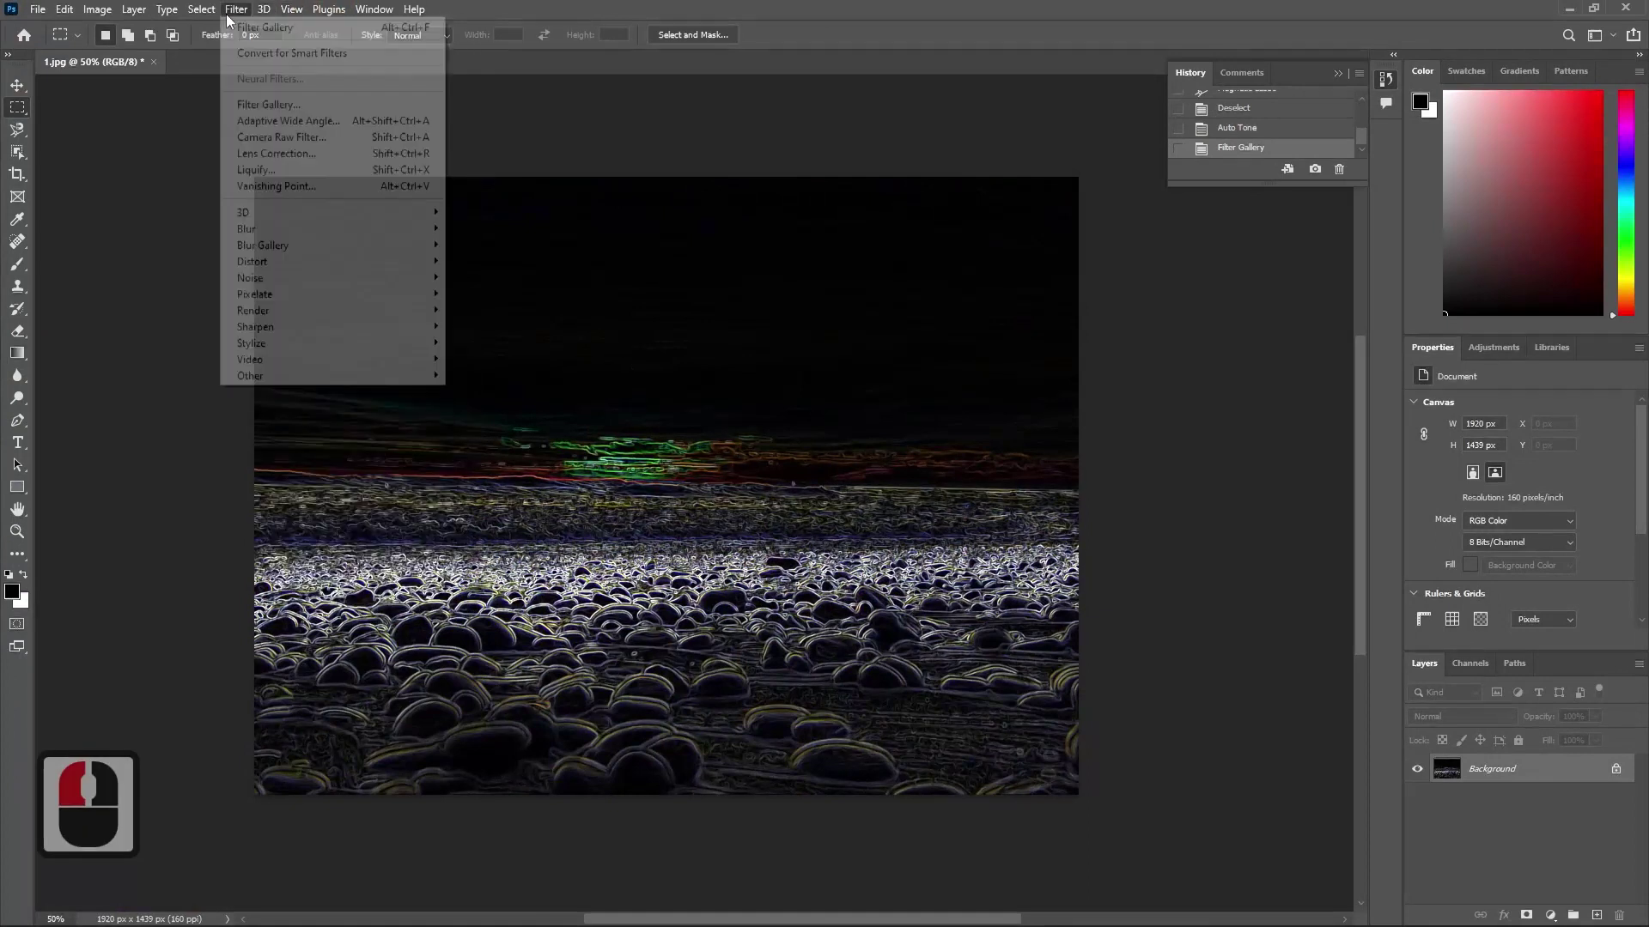
left_click(288, 342)
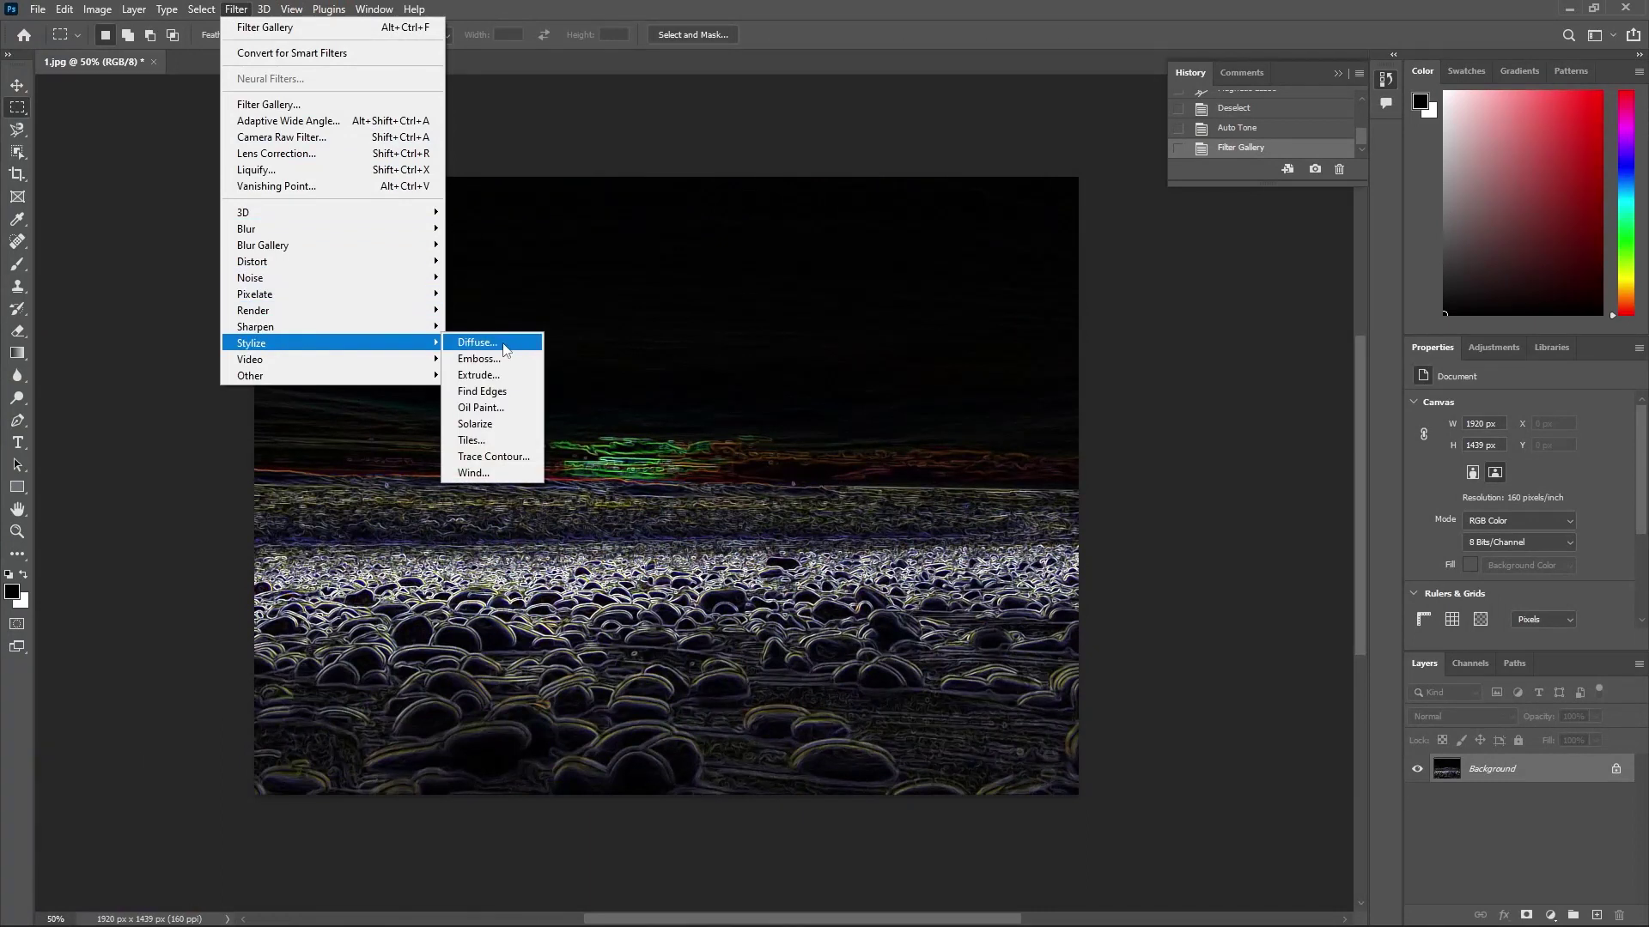
left_click(502, 409)
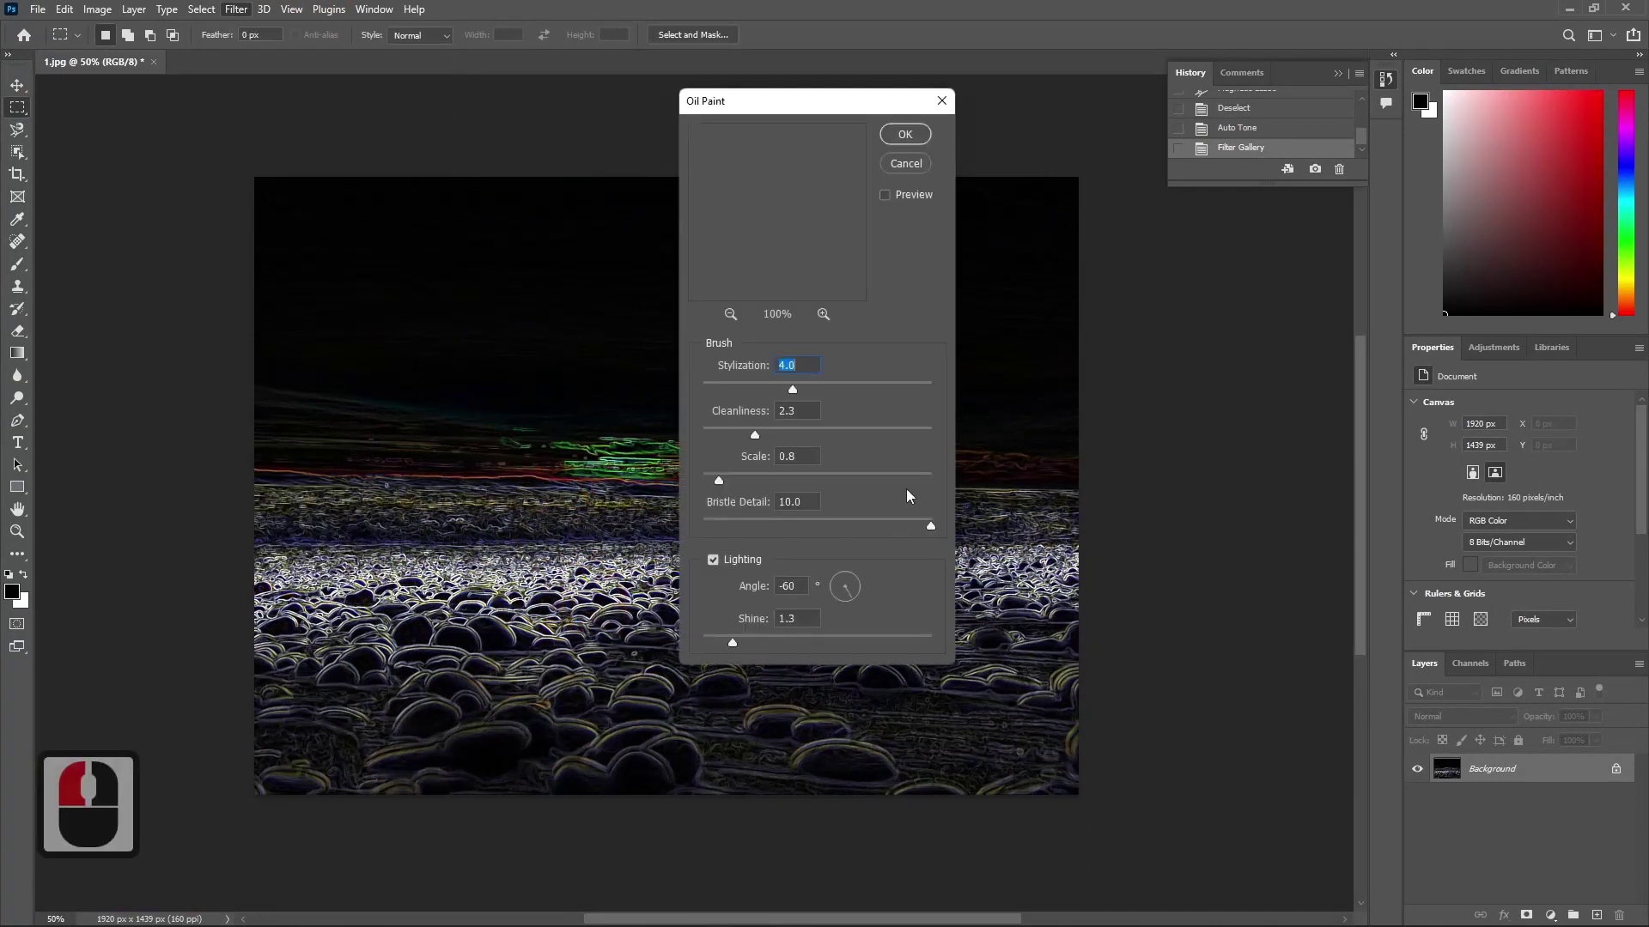
left_click(904, 134)
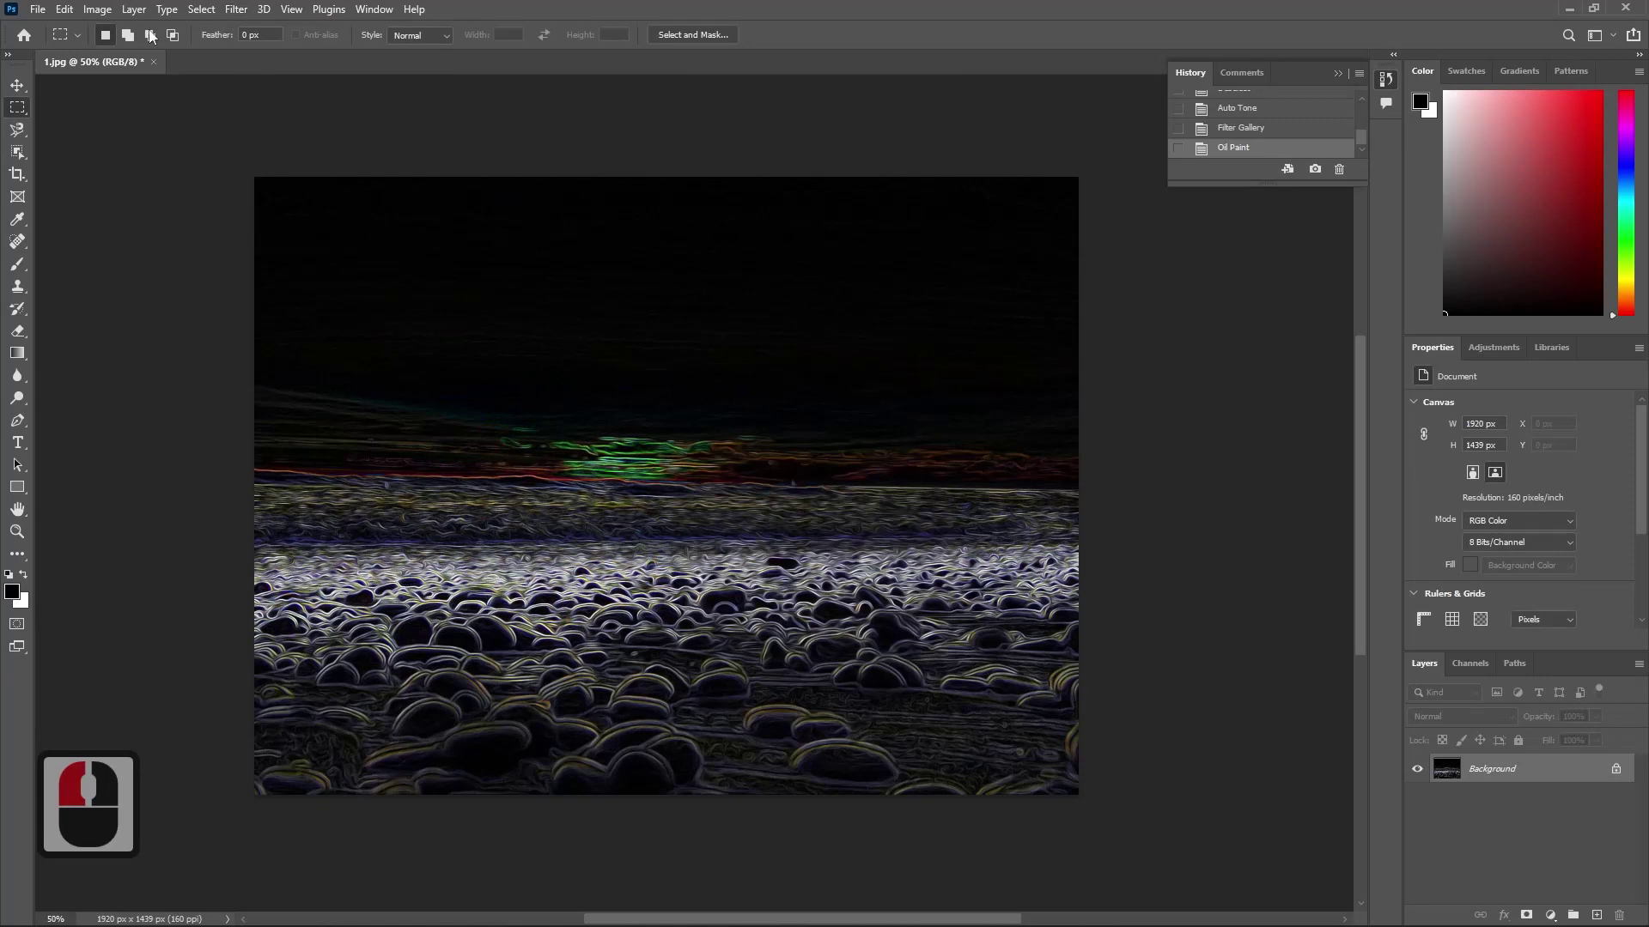
- Rotate the whole canvas by 180°
left_click(98, 9)
mouse_move(249, 170)
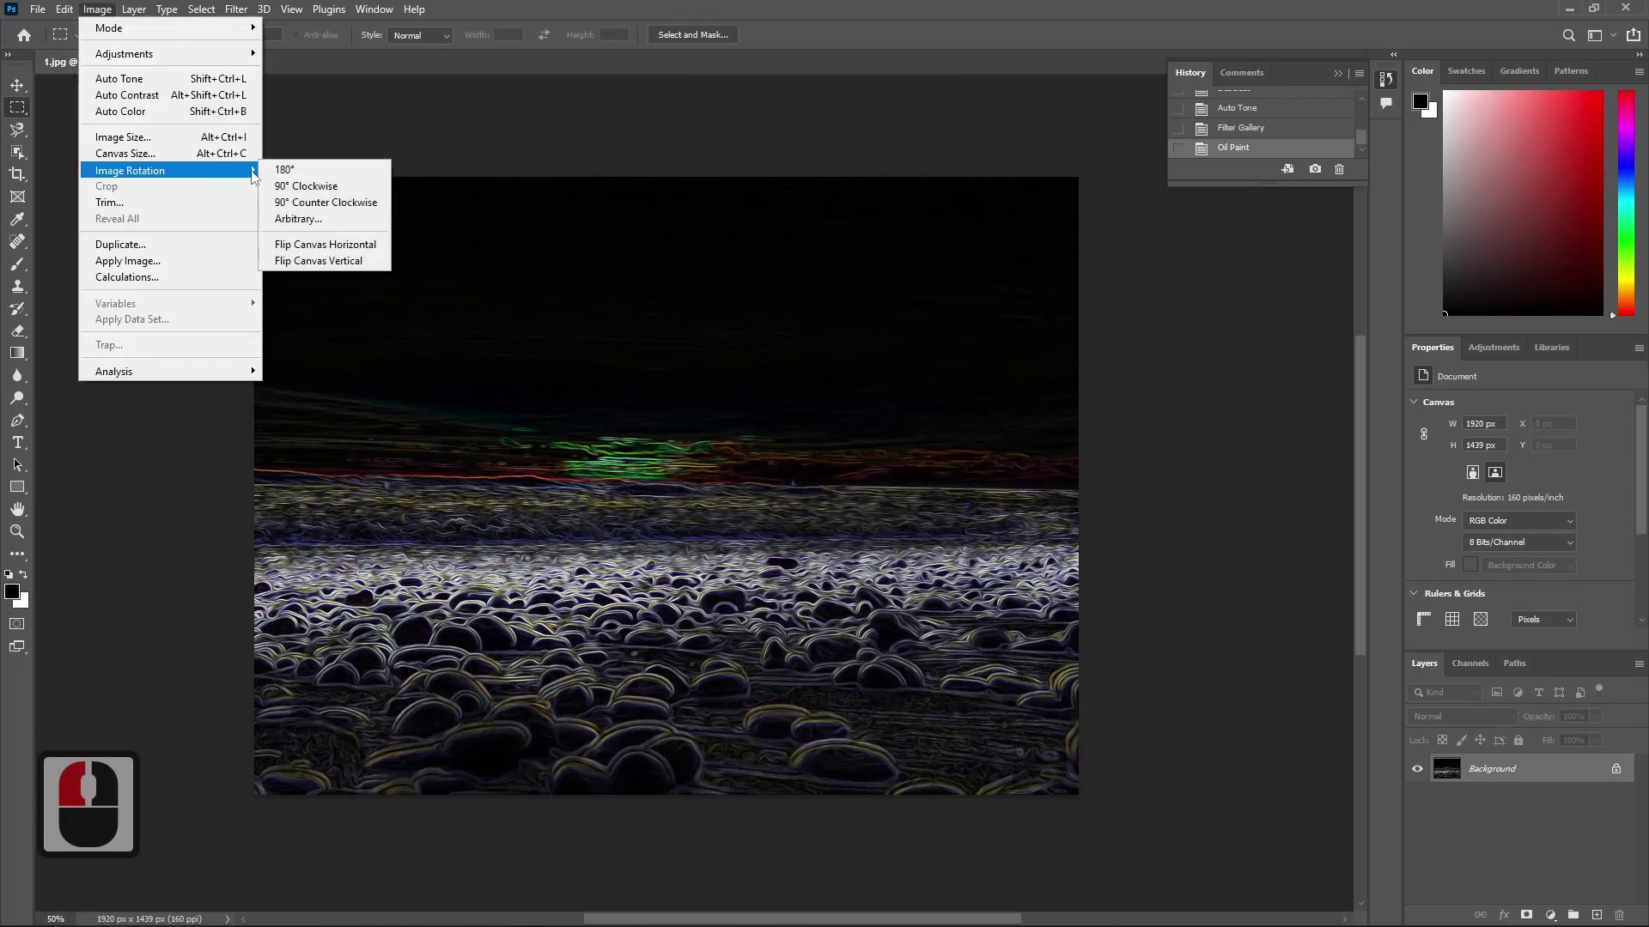
left_click(321, 171)
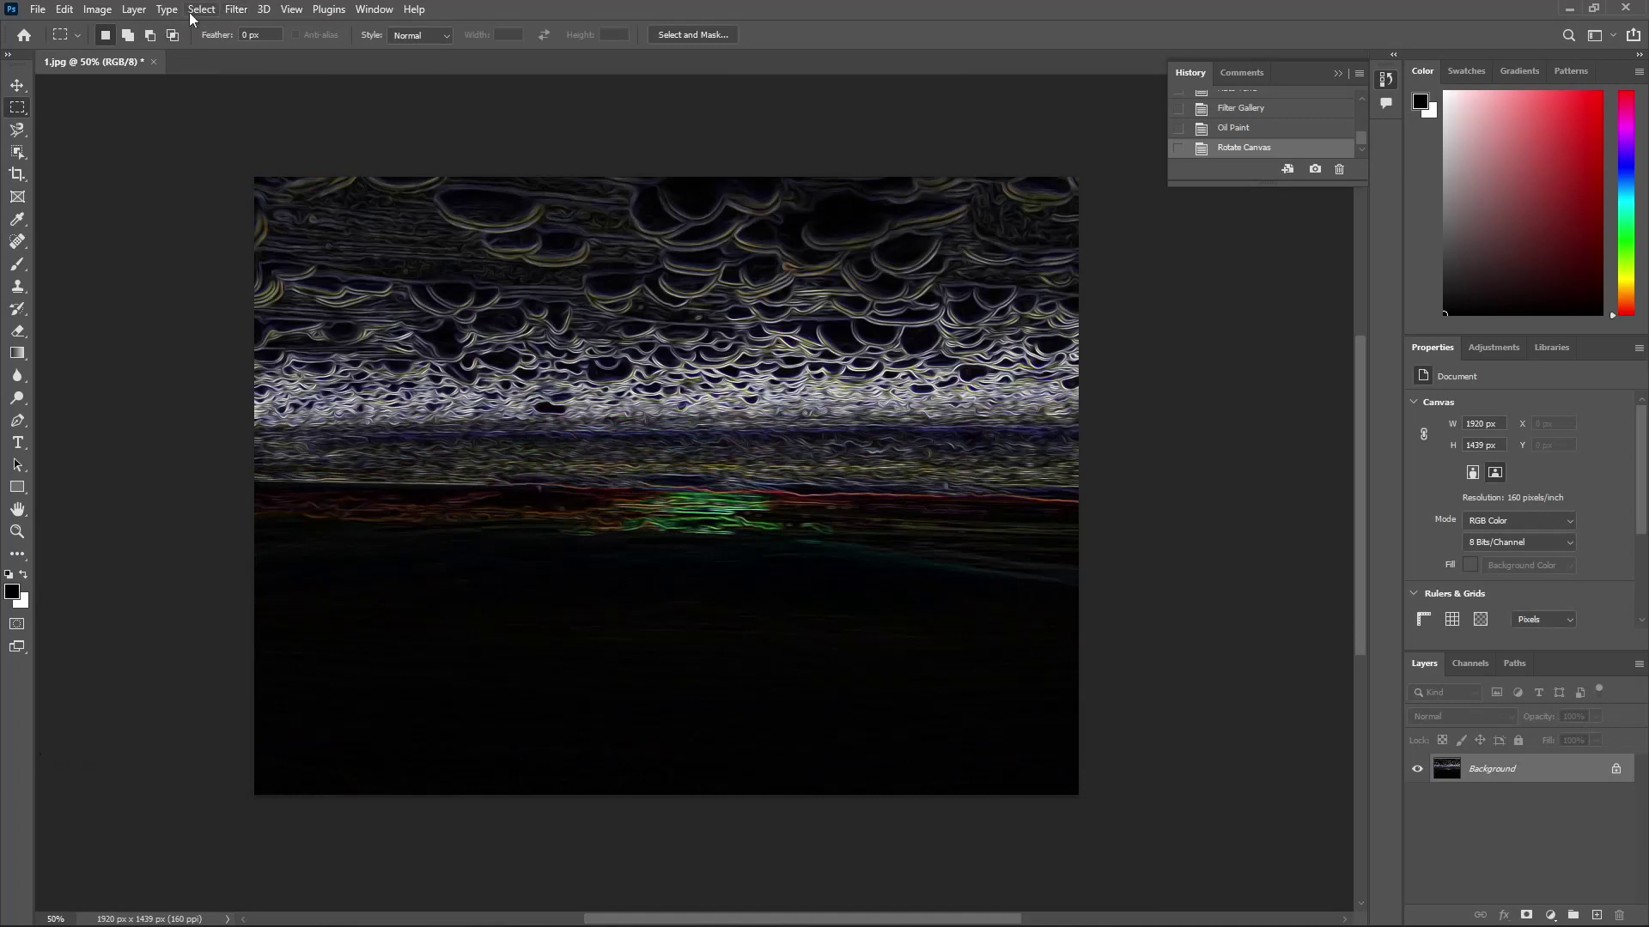
- Apply the Crystallize pixelate filter to the rotated image
left_click(235, 10)
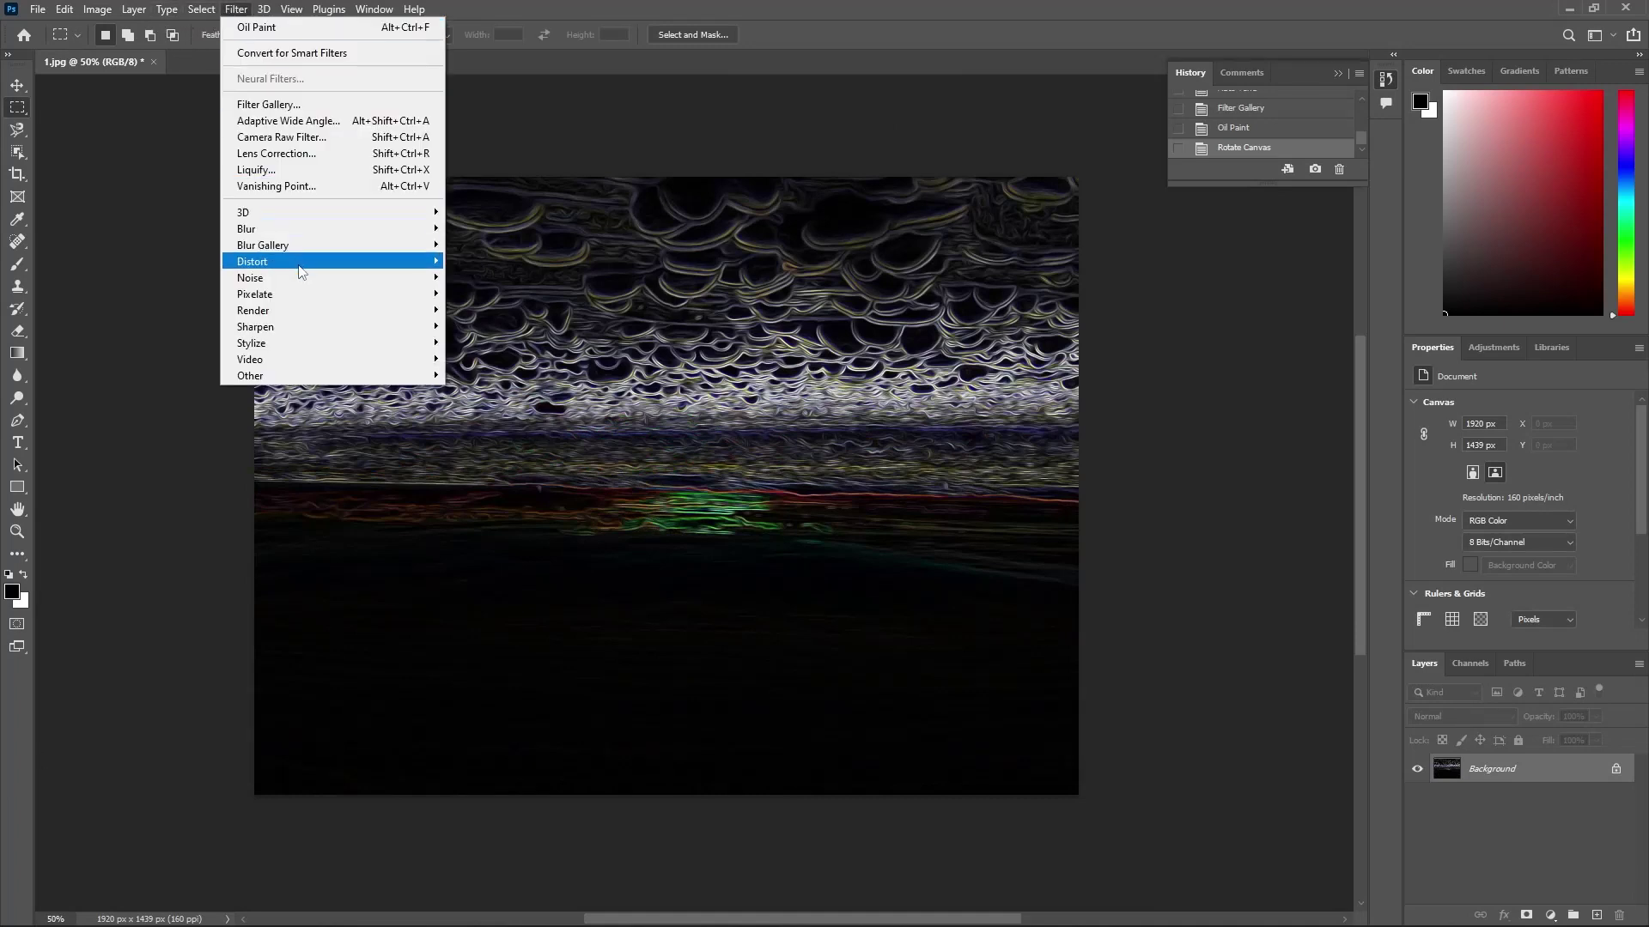
mouse_move(311, 284)
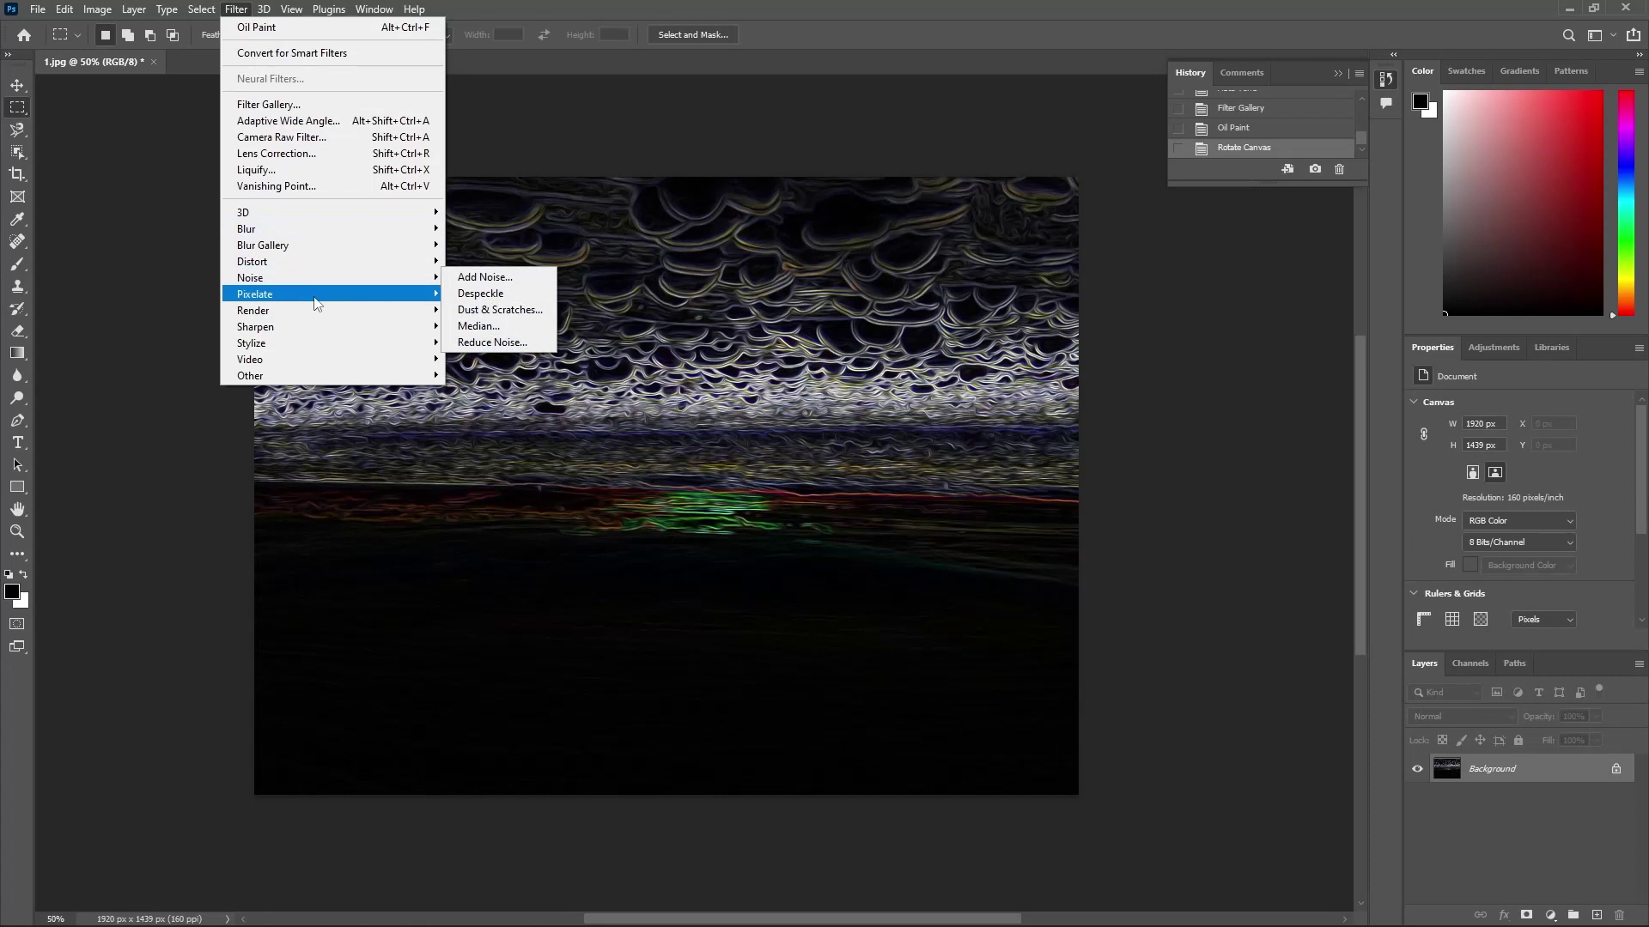
left_click(511, 311)
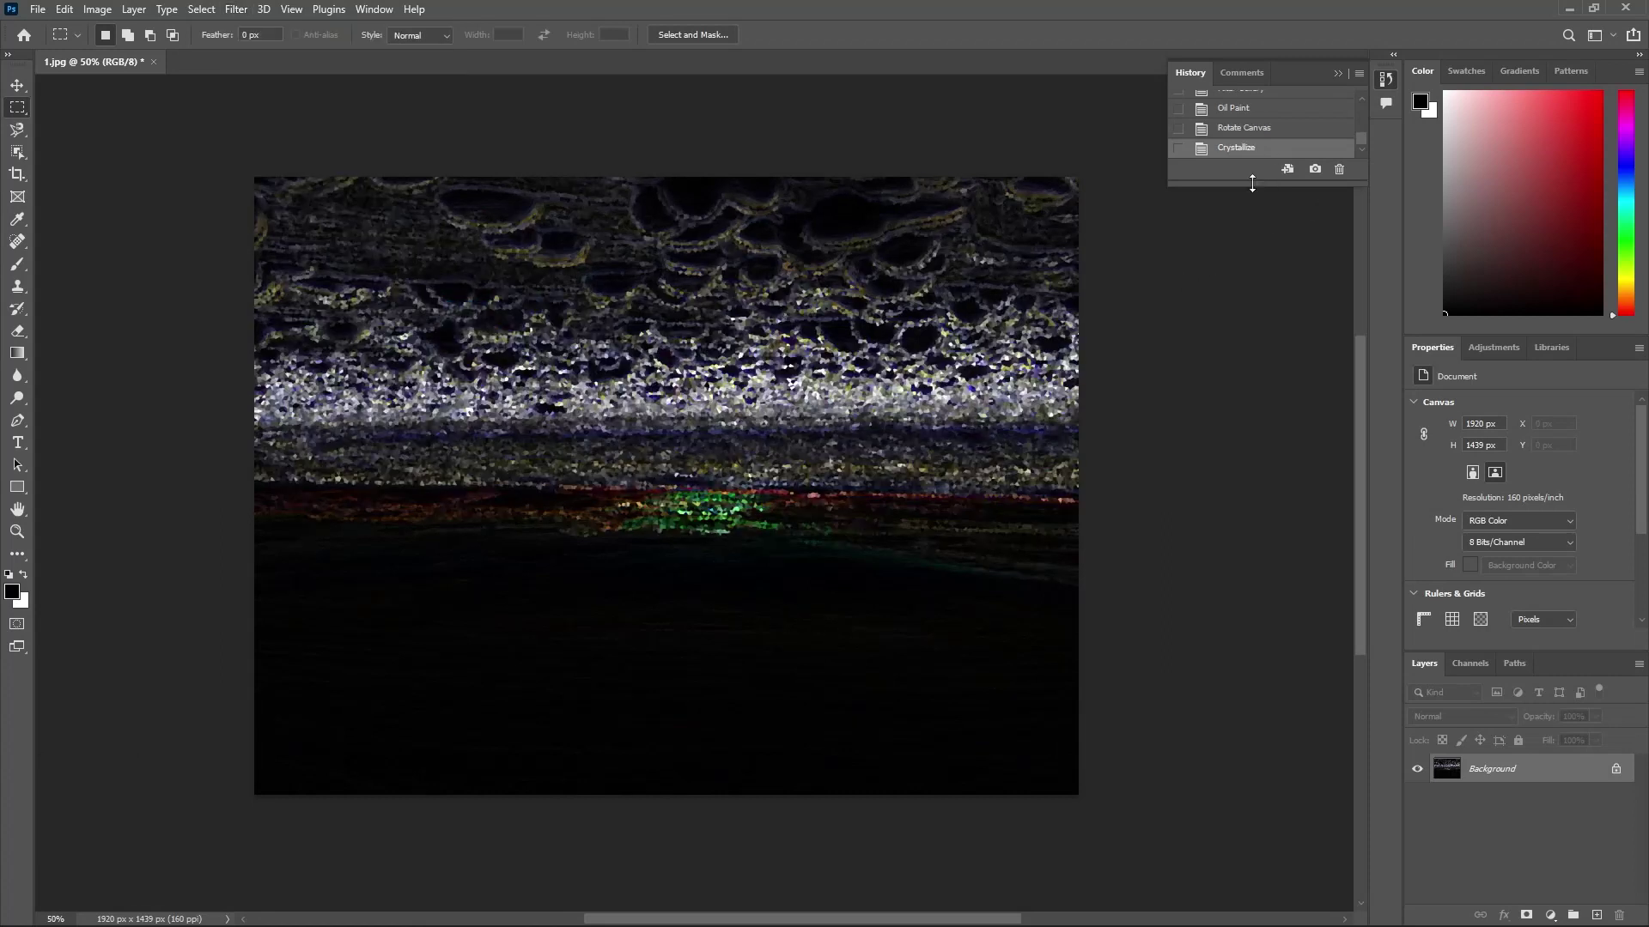
- Enlarge the history list to show every state and step back one by one from Crystallize to Deselect
left_click_drag(1248, 180, 1240, 471)
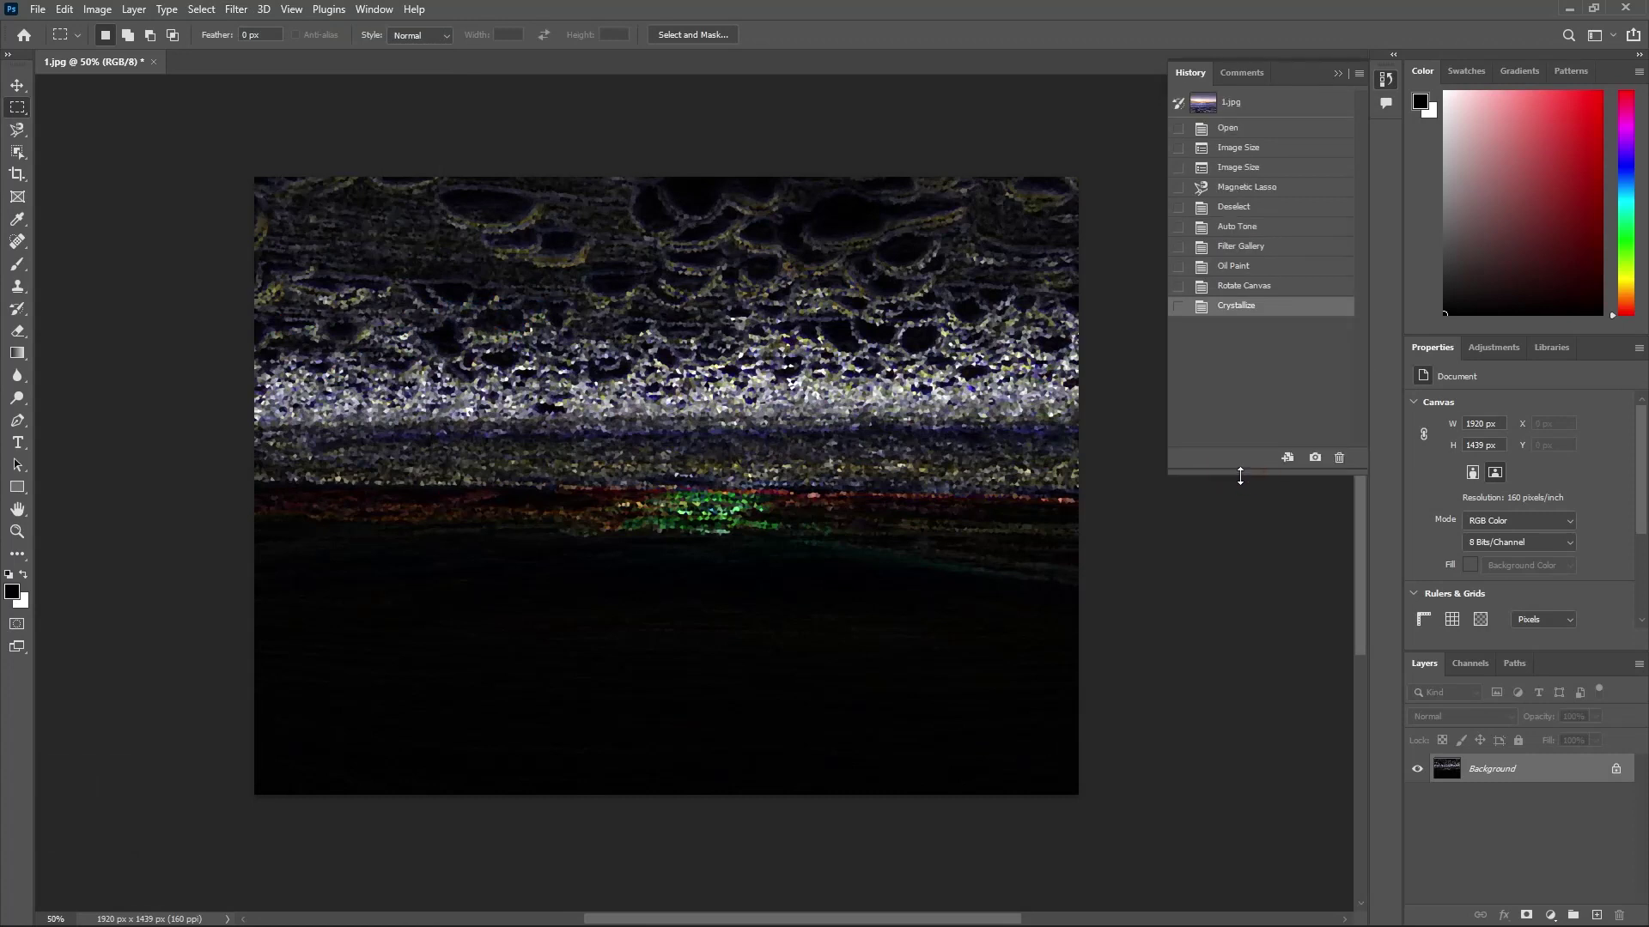
left_click(1232, 289)
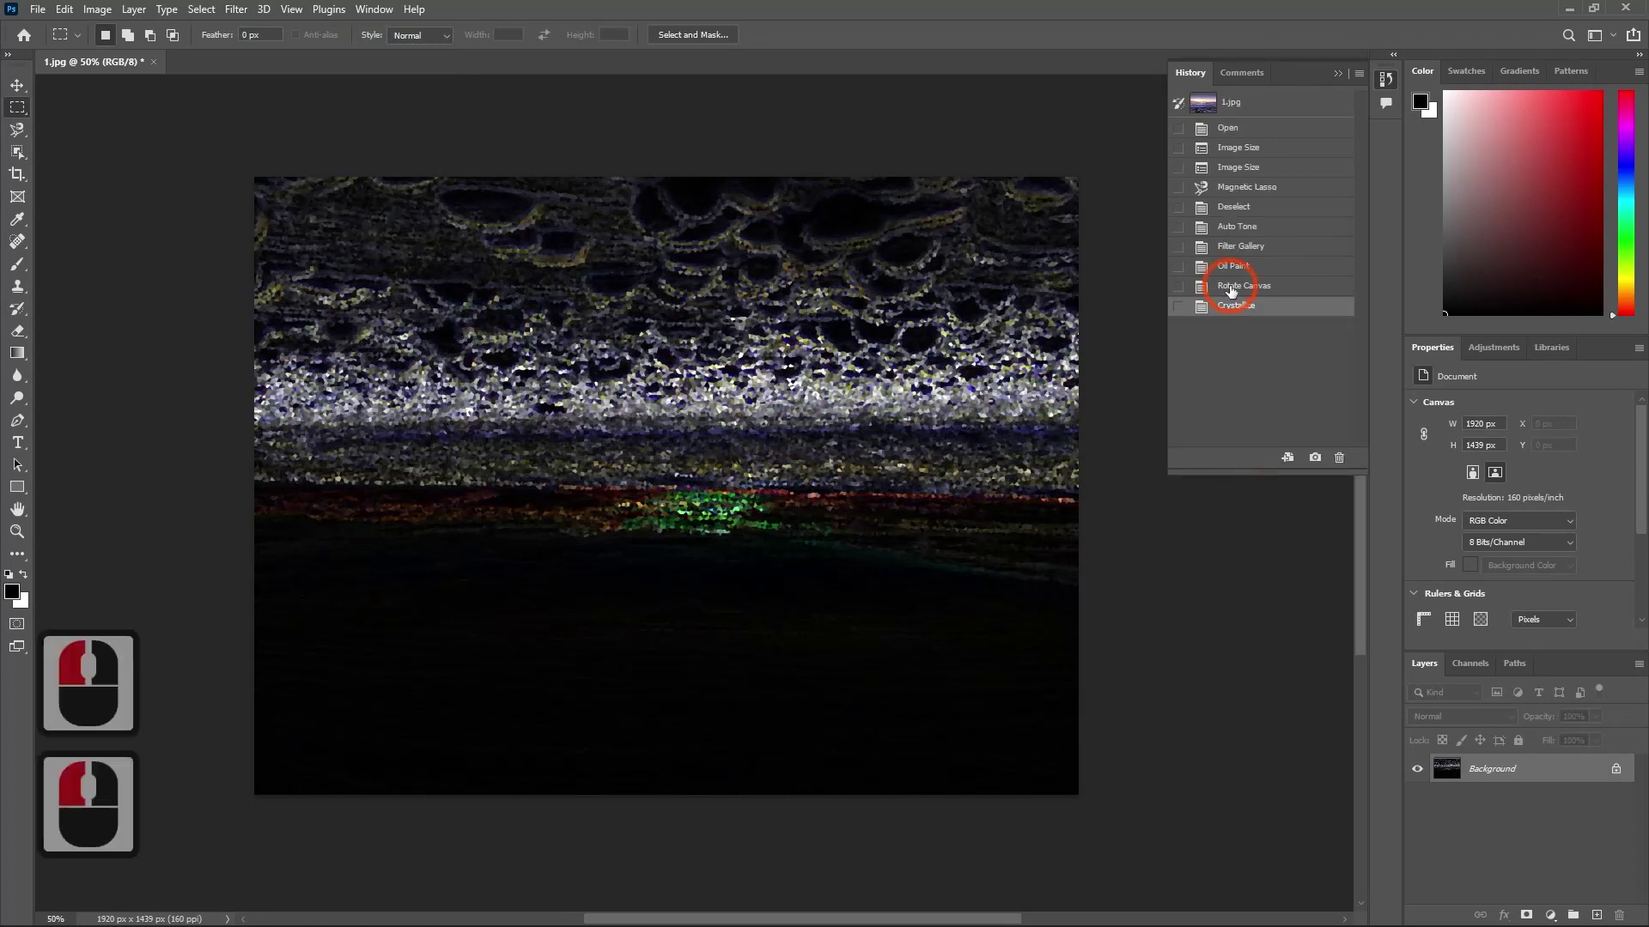
left_click(1232, 267)
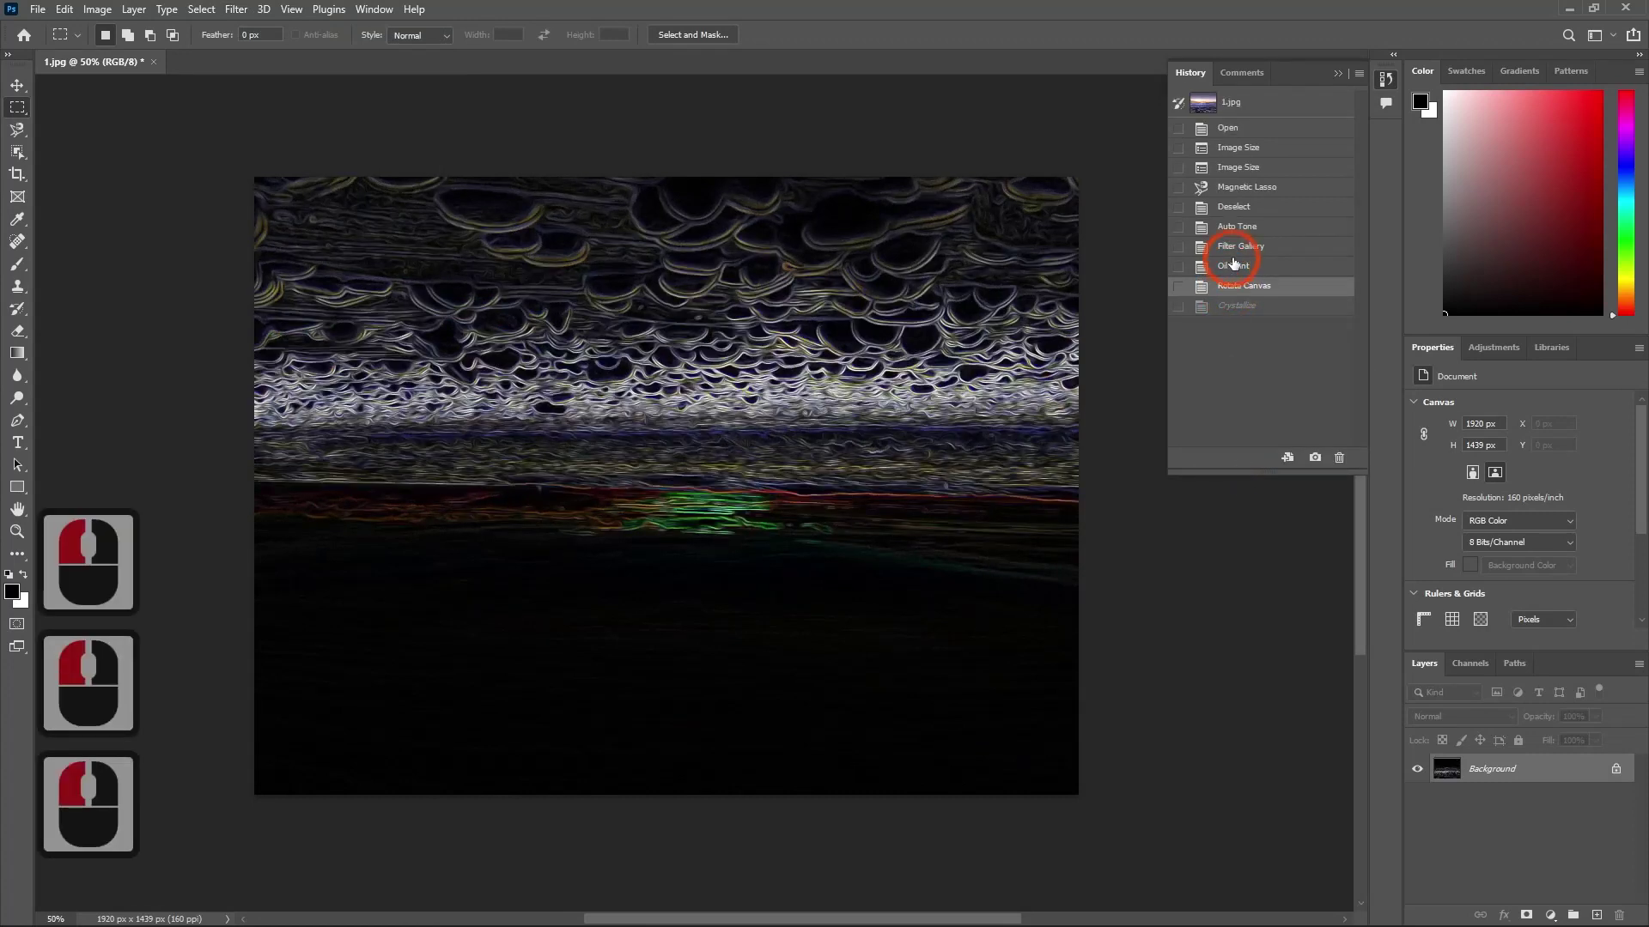
left_click(1237, 247)
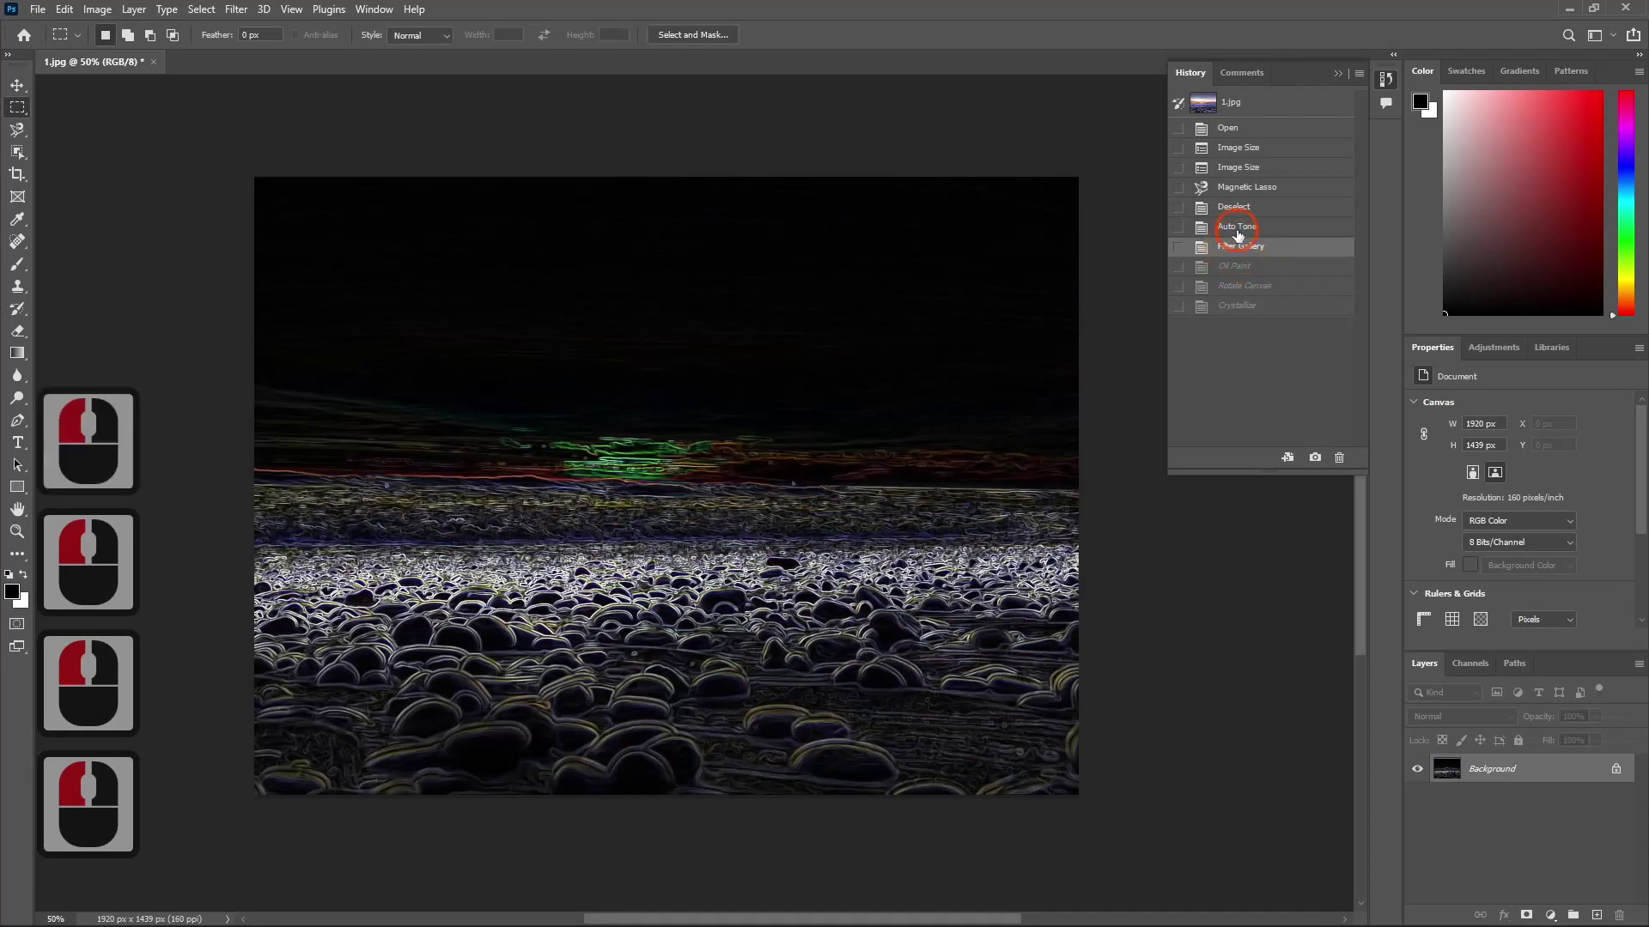
left_click(1239, 226)
left_click(1236, 207)
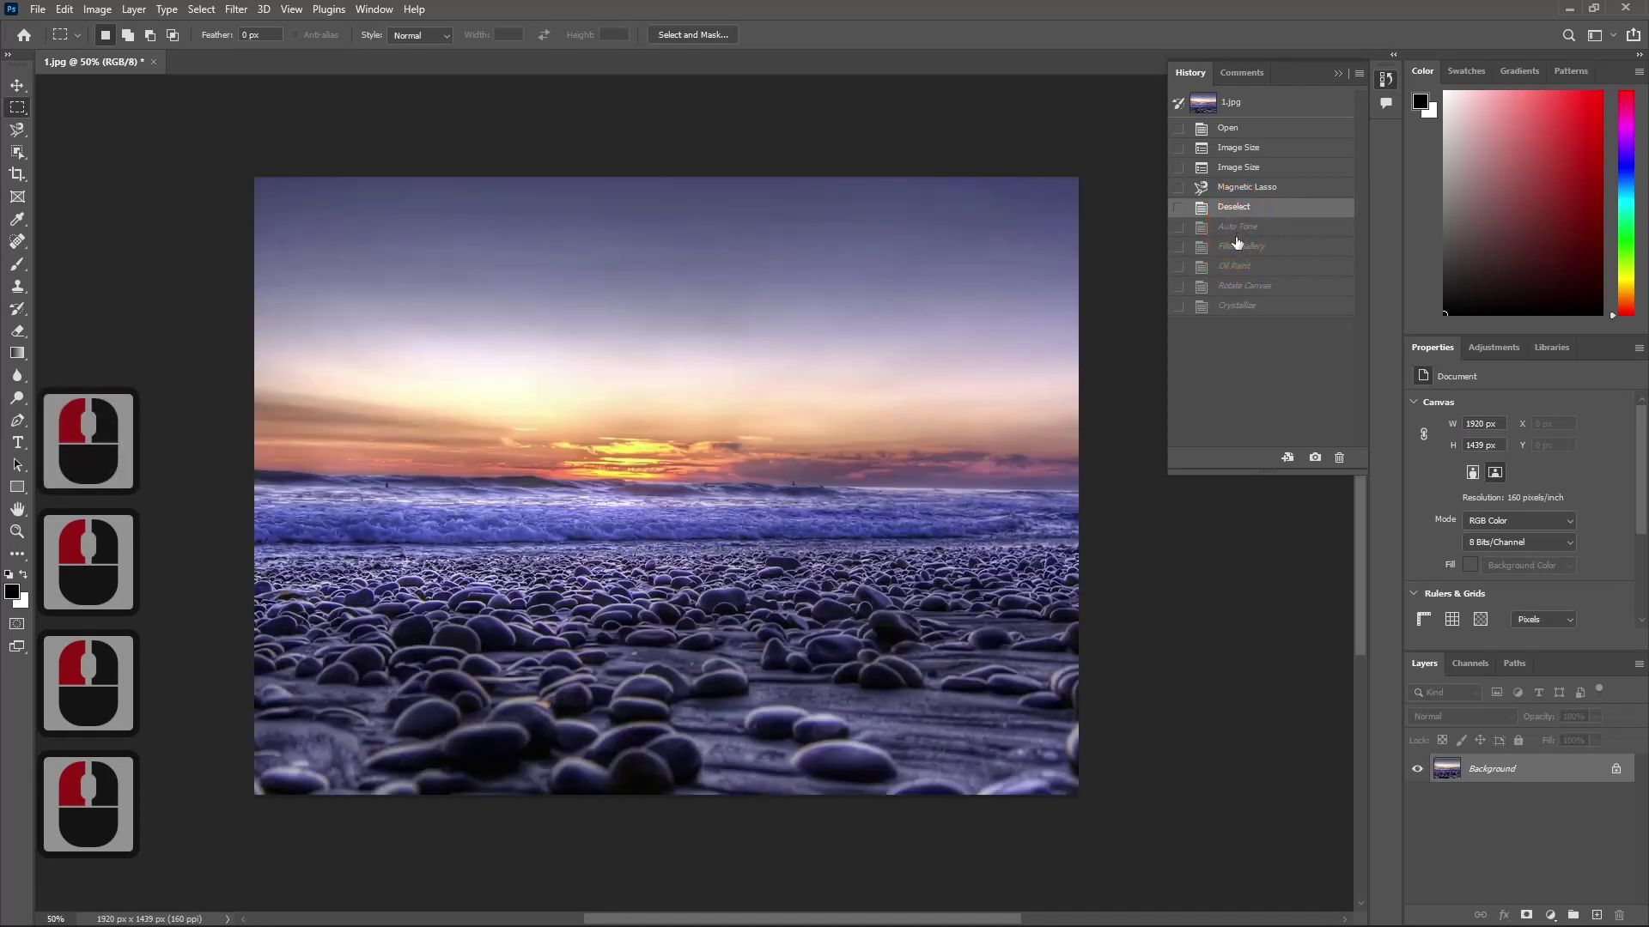
- Switch the document back and forth between the Auto Tone and Crystallize history states, ending on Crystallize
left_click(1238, 227)
left_click(1235, 307)
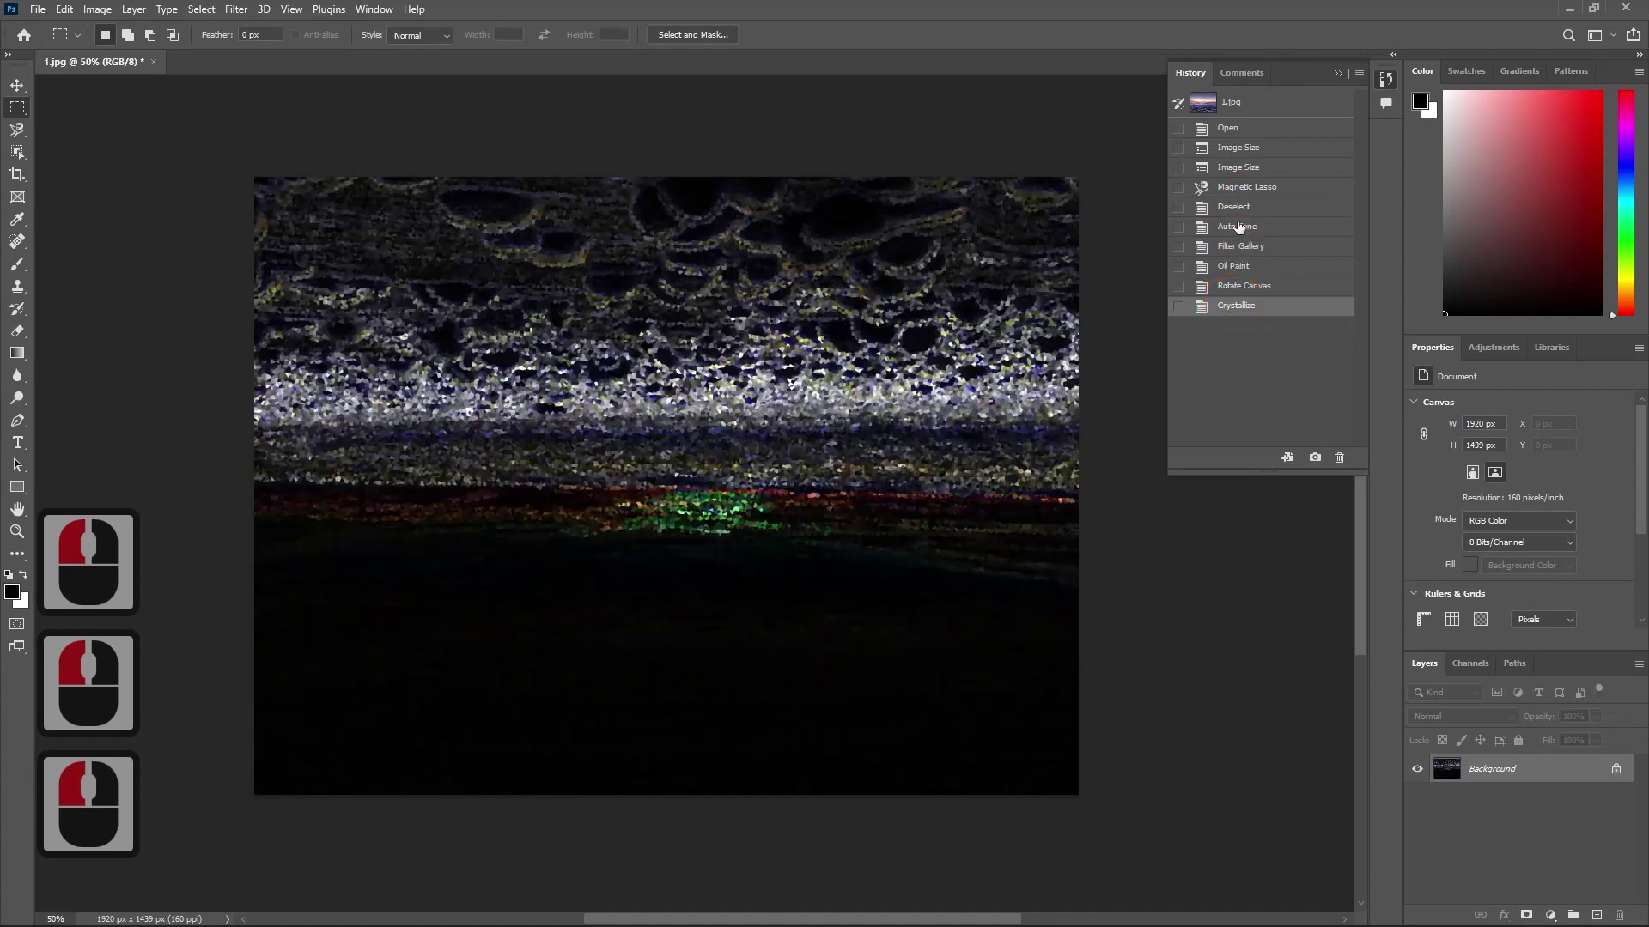
left_click(1238, 226)
left_click(1227, 307)
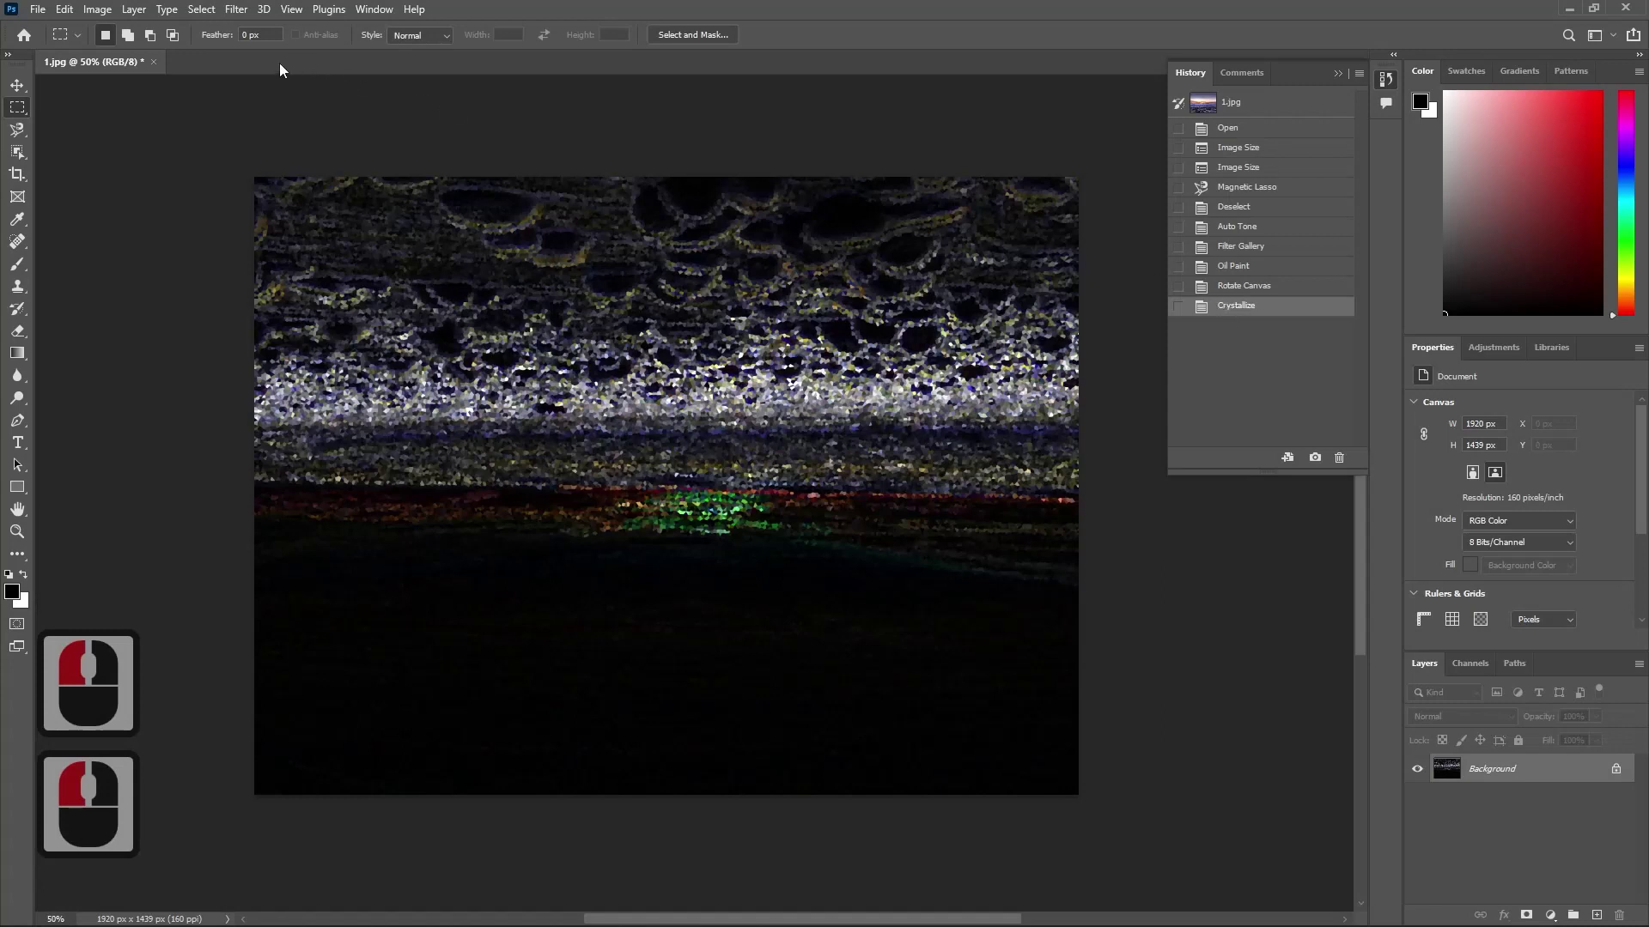
- Use Undo repeatedly to reverse the history state changes, the Crystallize filter and the canvas rotation
left_click(65, 10)
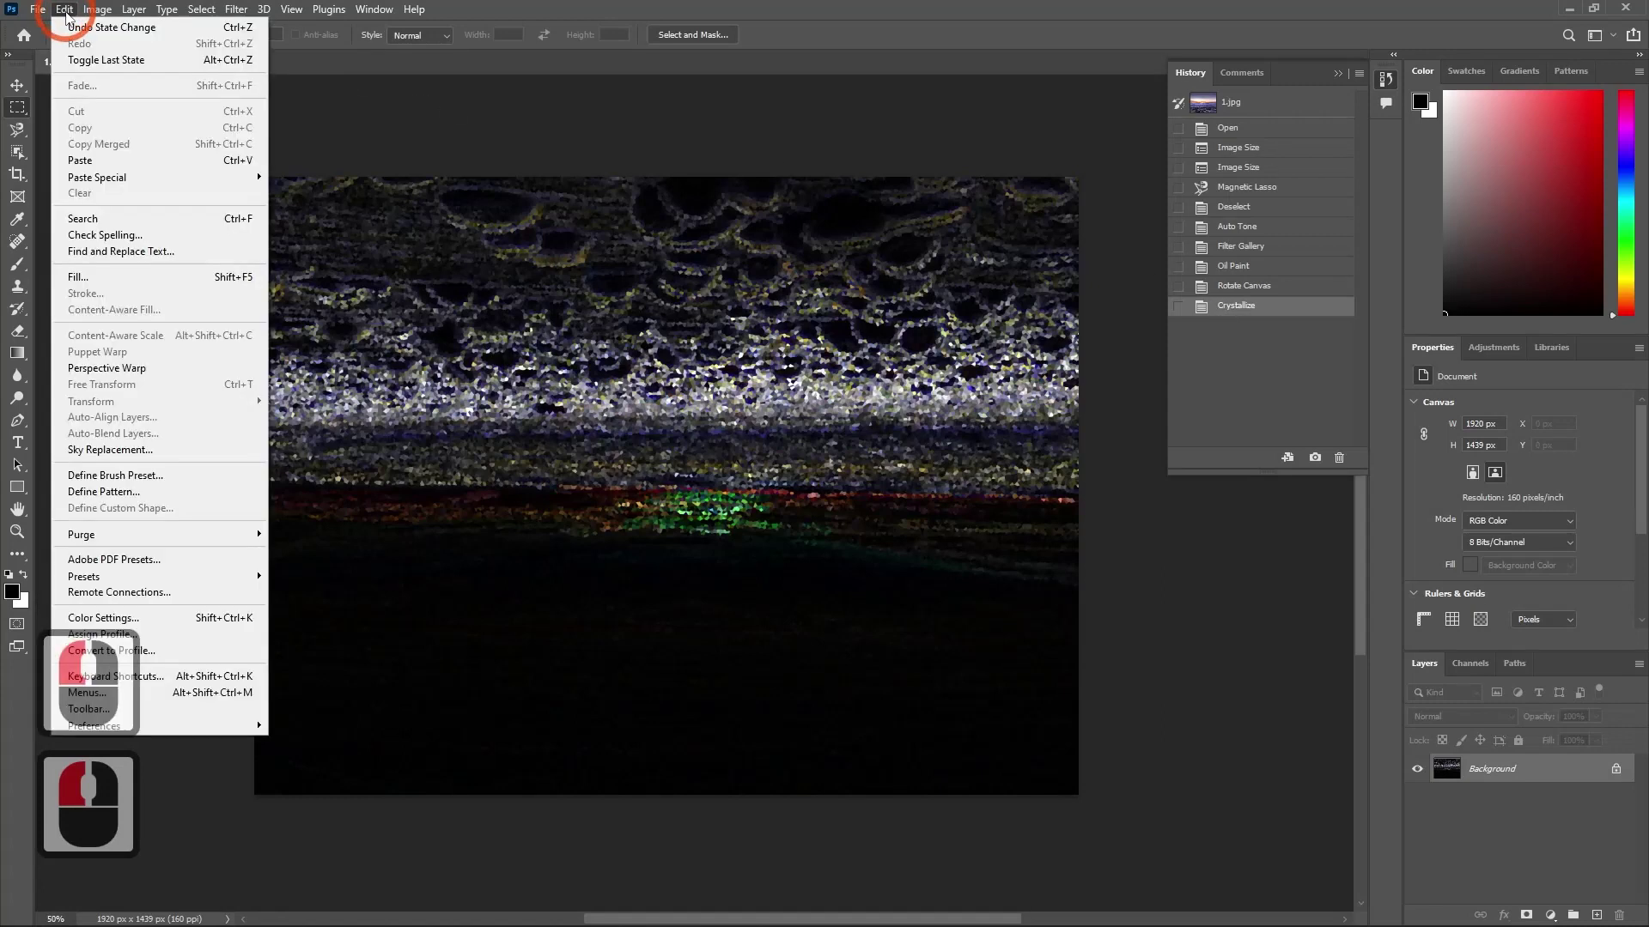
left_click(88, 40)
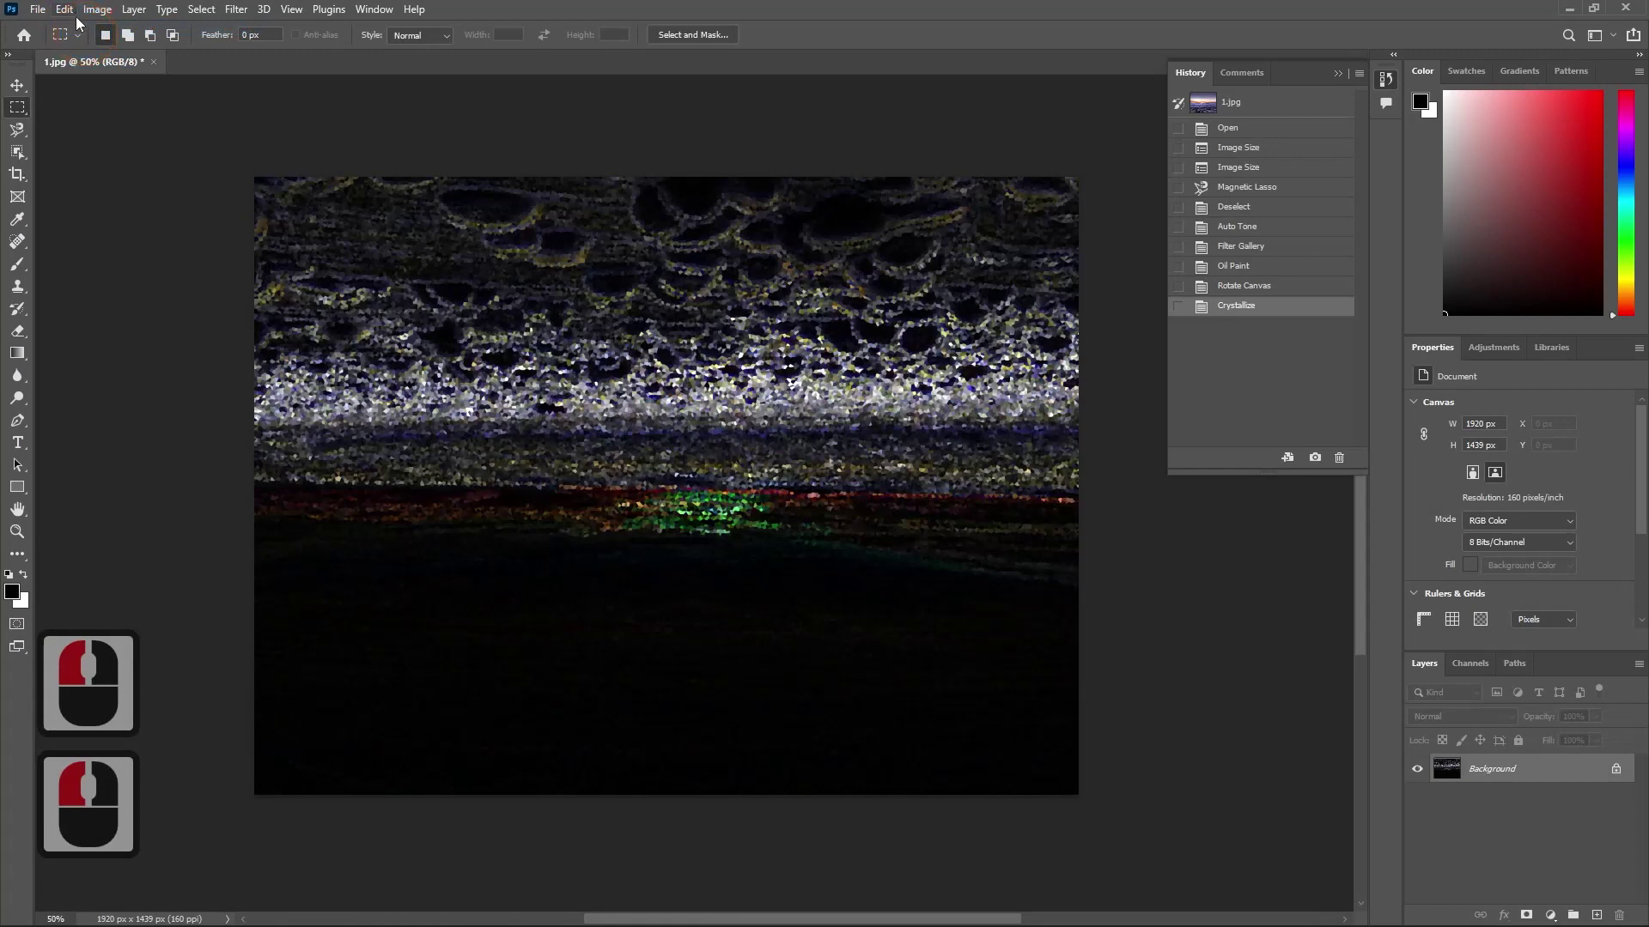
left_click(71, 10)
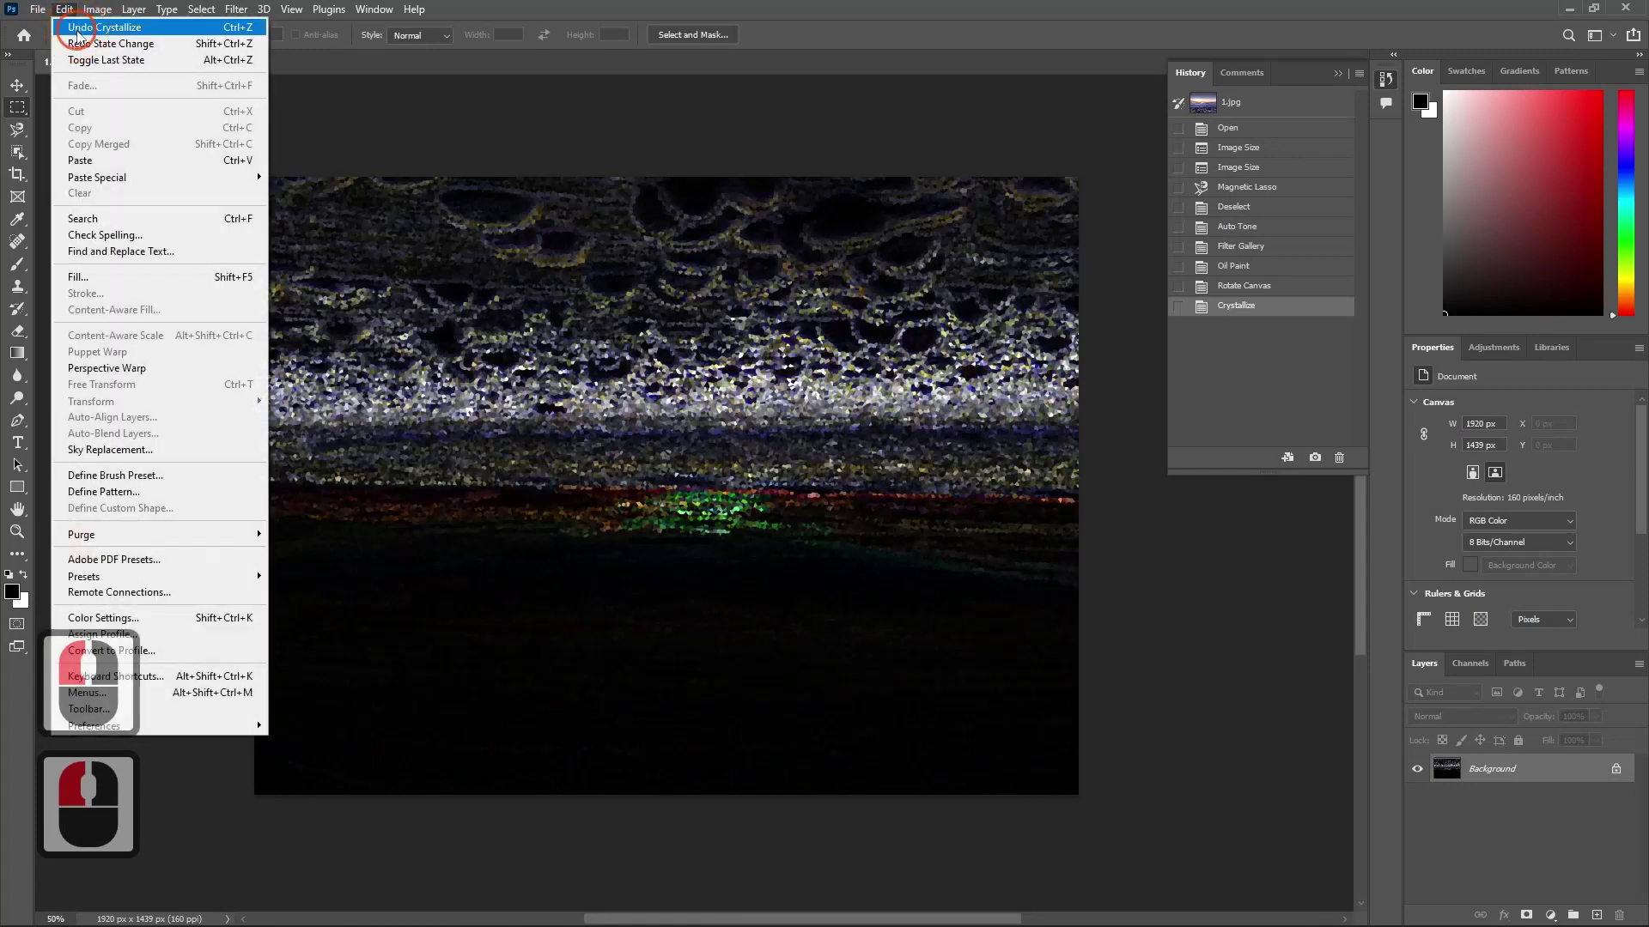
left_click(76, 27)
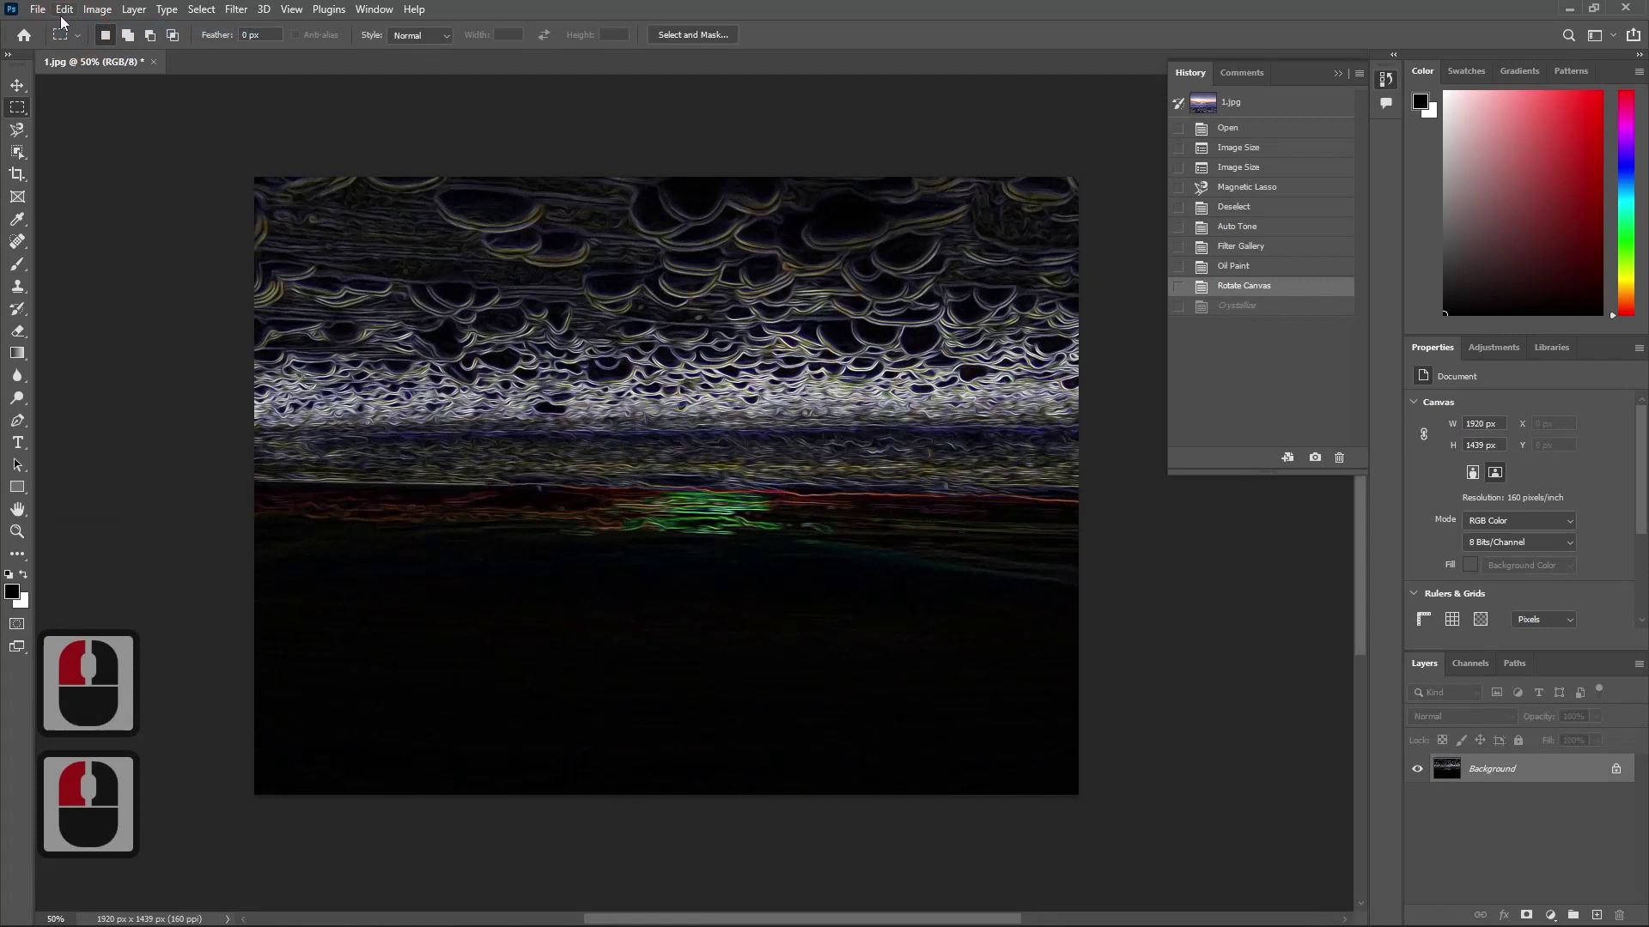
left_click(64, 10)
left_click(75, 26)
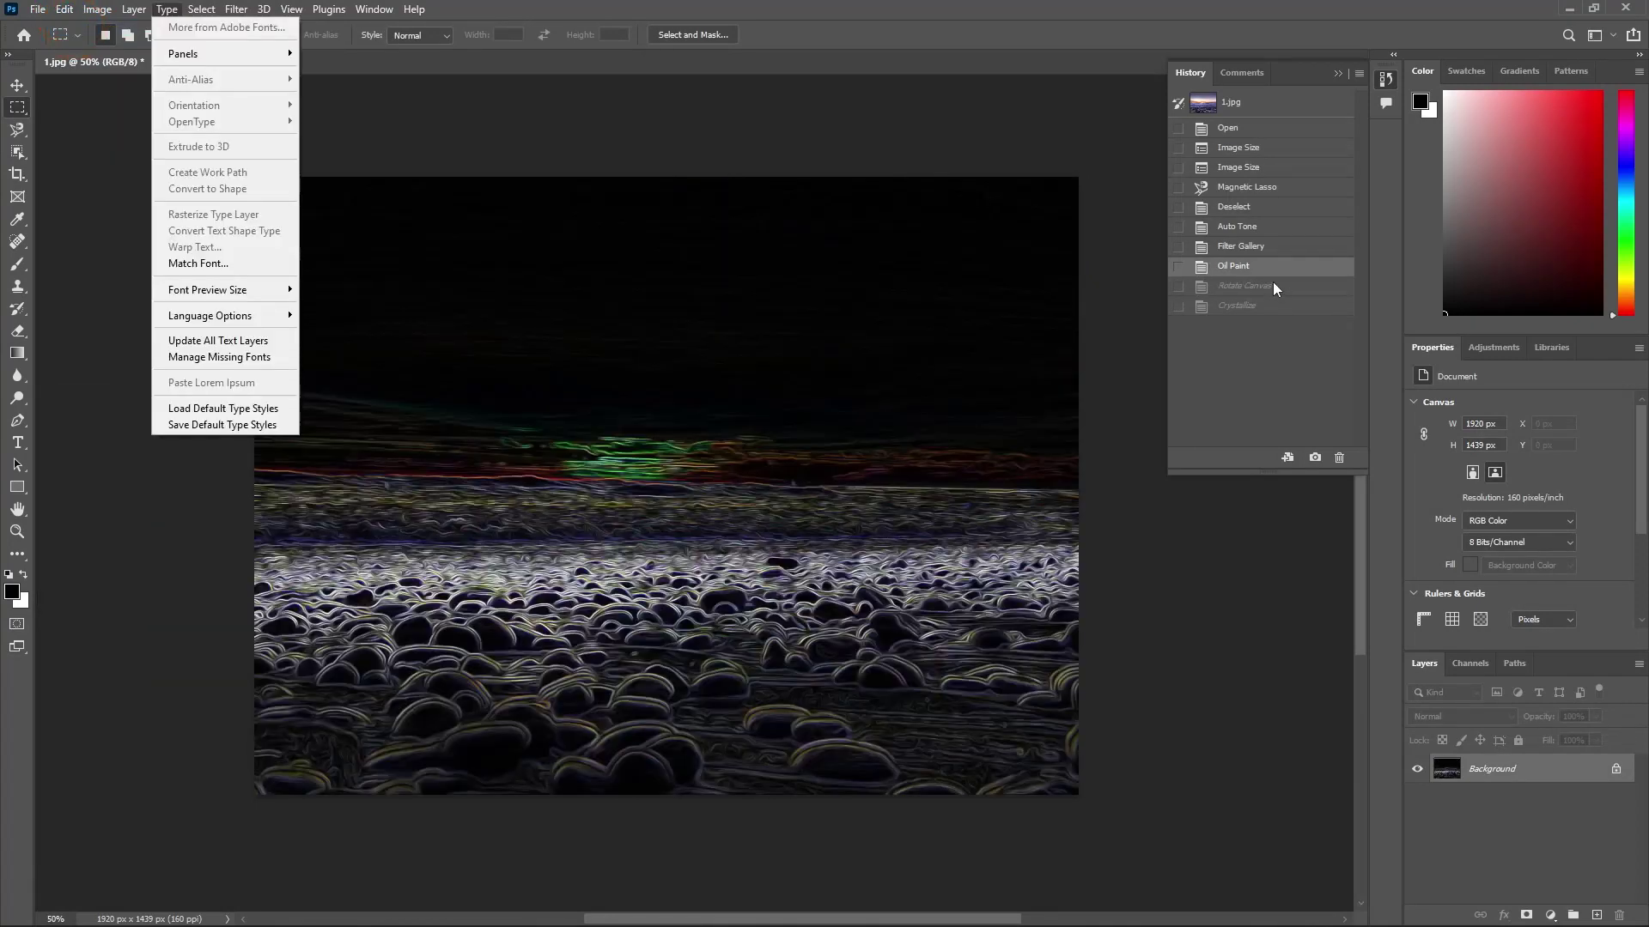
mouse_move(65, 12)
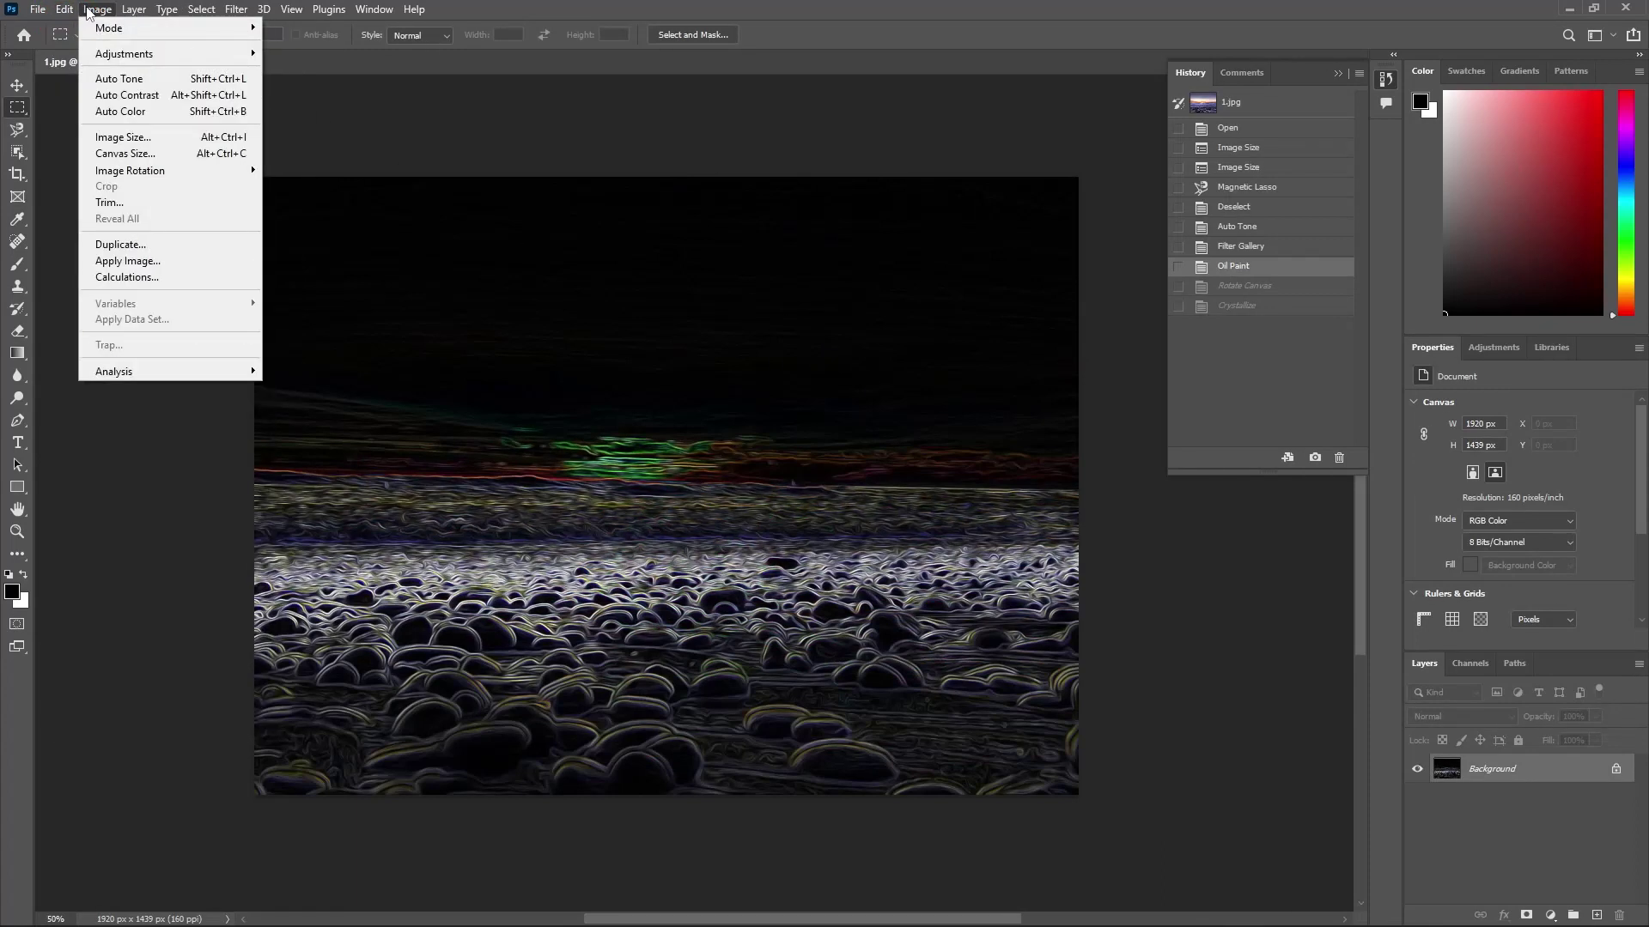
left_click(116, 11)
left_click(134, 11)
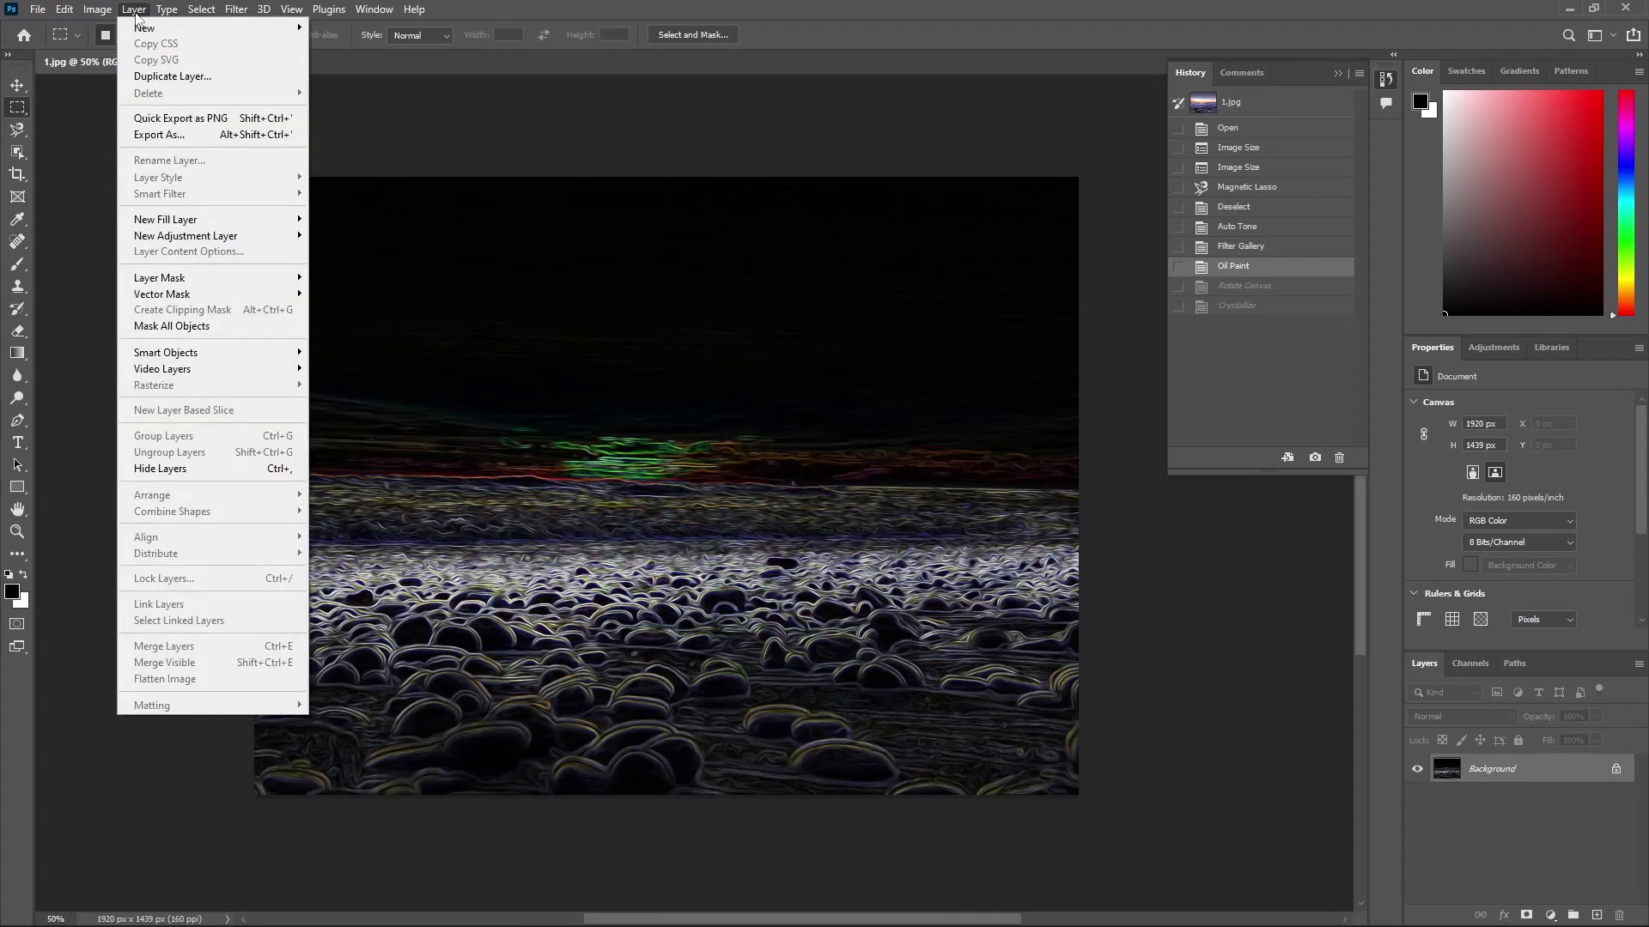
- Take the document back to the Open history state and on to the original 1.jpg snapshot
mouse_move(201, 11)
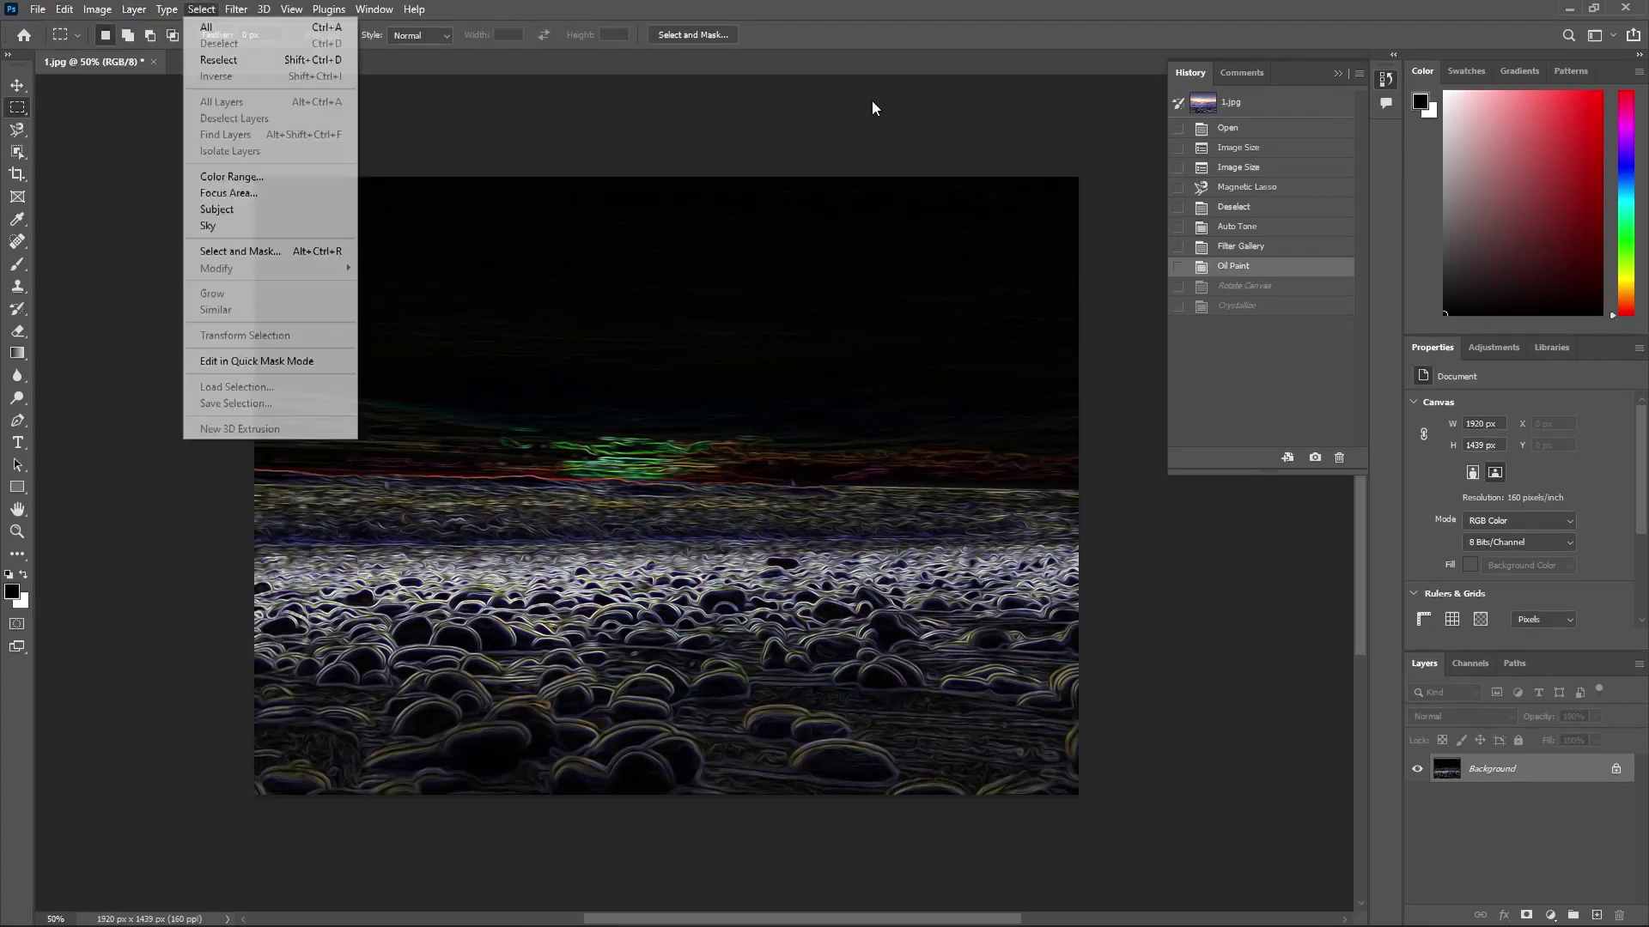
left_click(1230, 128)
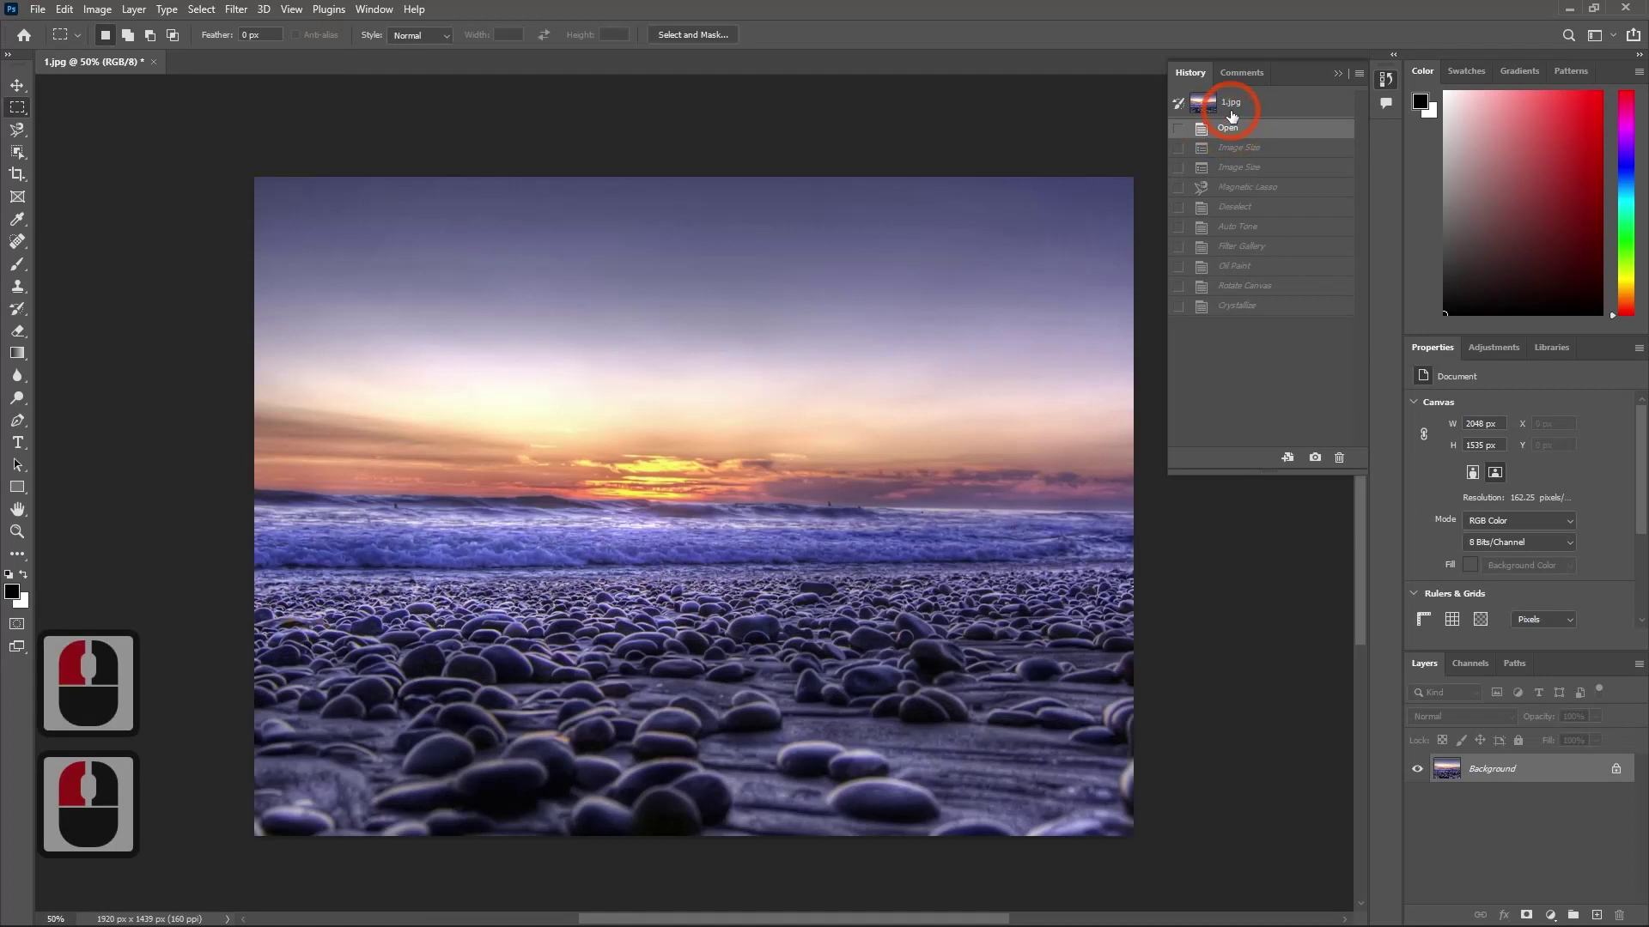
left_click(1231, 110)
left_click(1231, 110)
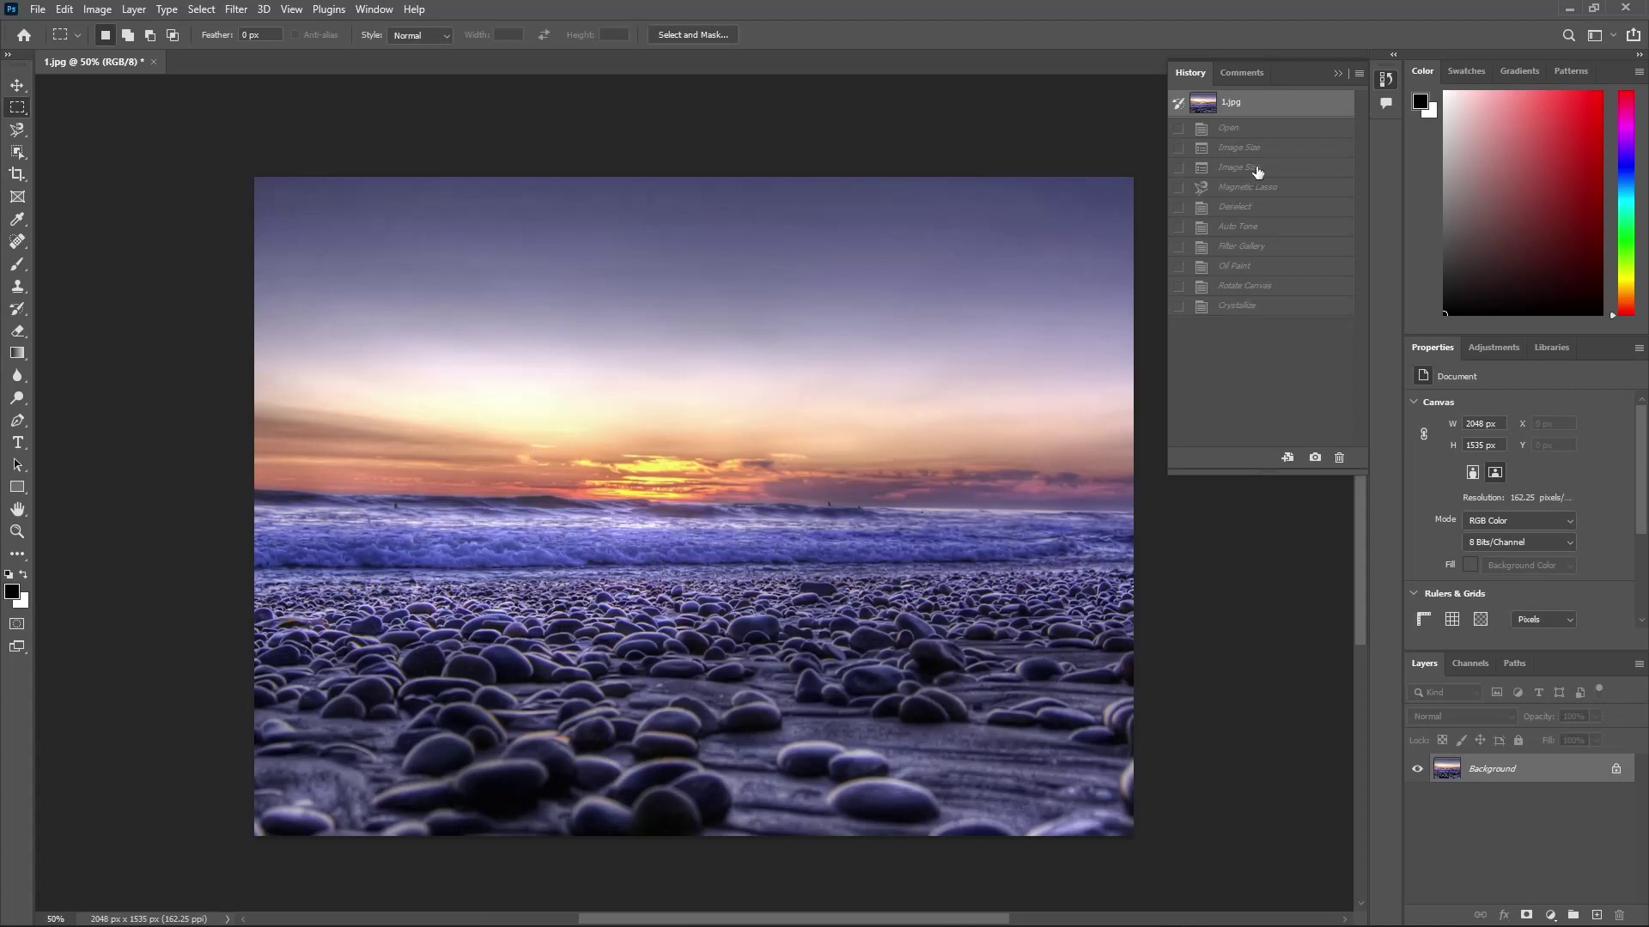
- Move the document forward through its history to the Oil Paint state and on to the Crystallize state
left_click(1243, 268)
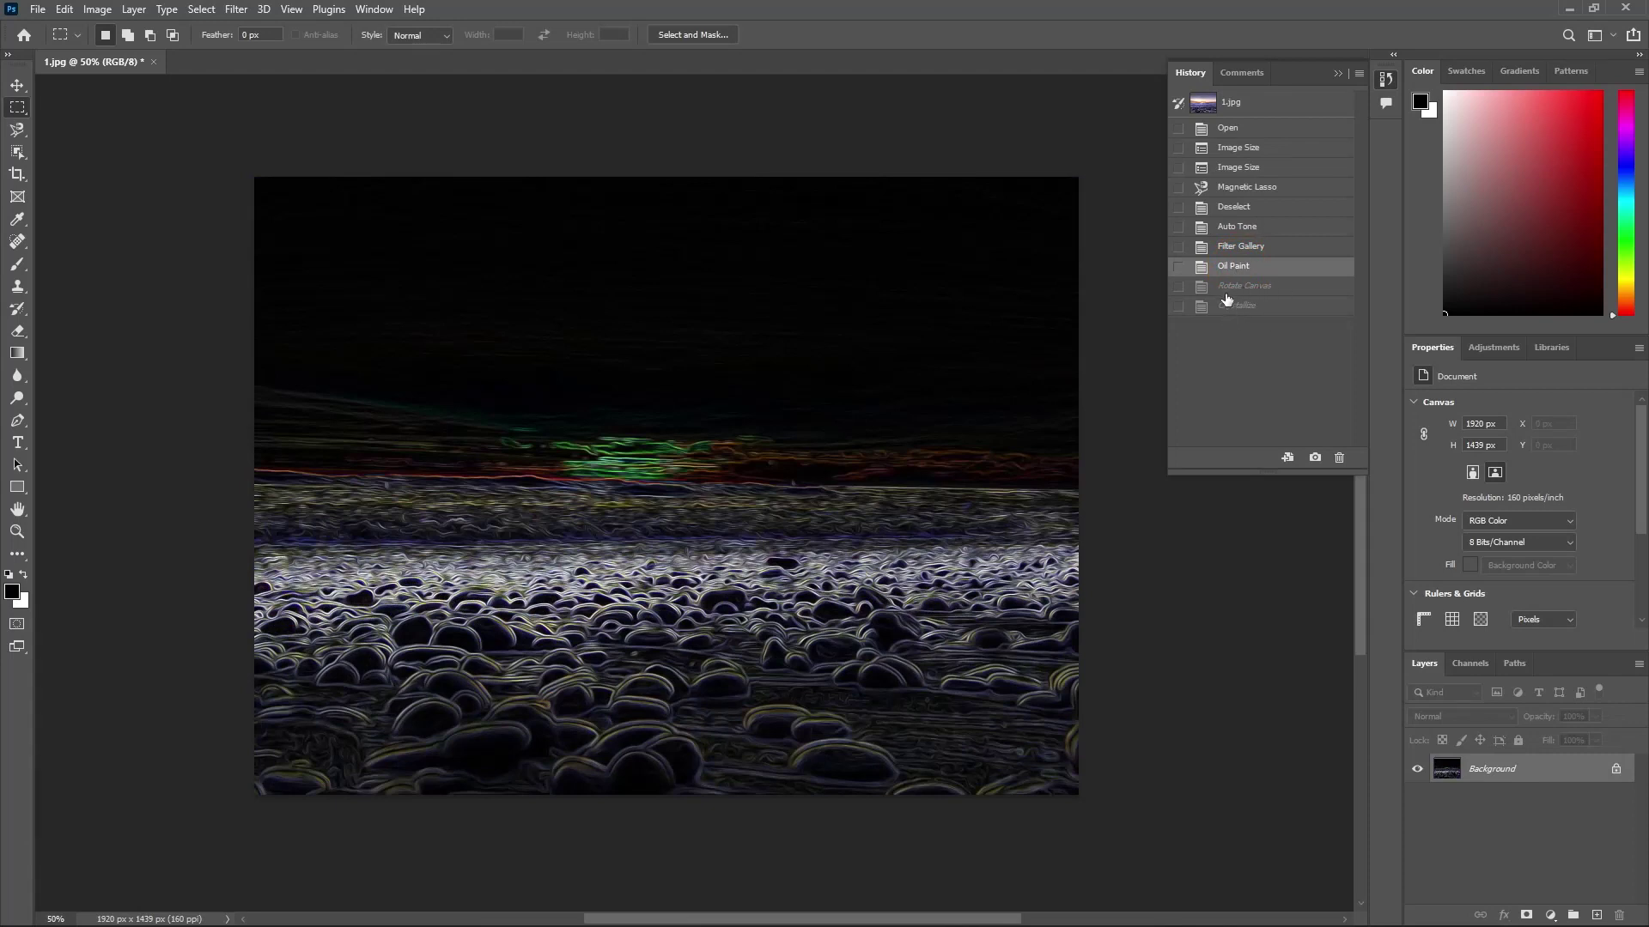
left_click(1234, 309)
left_click(1258, 312)
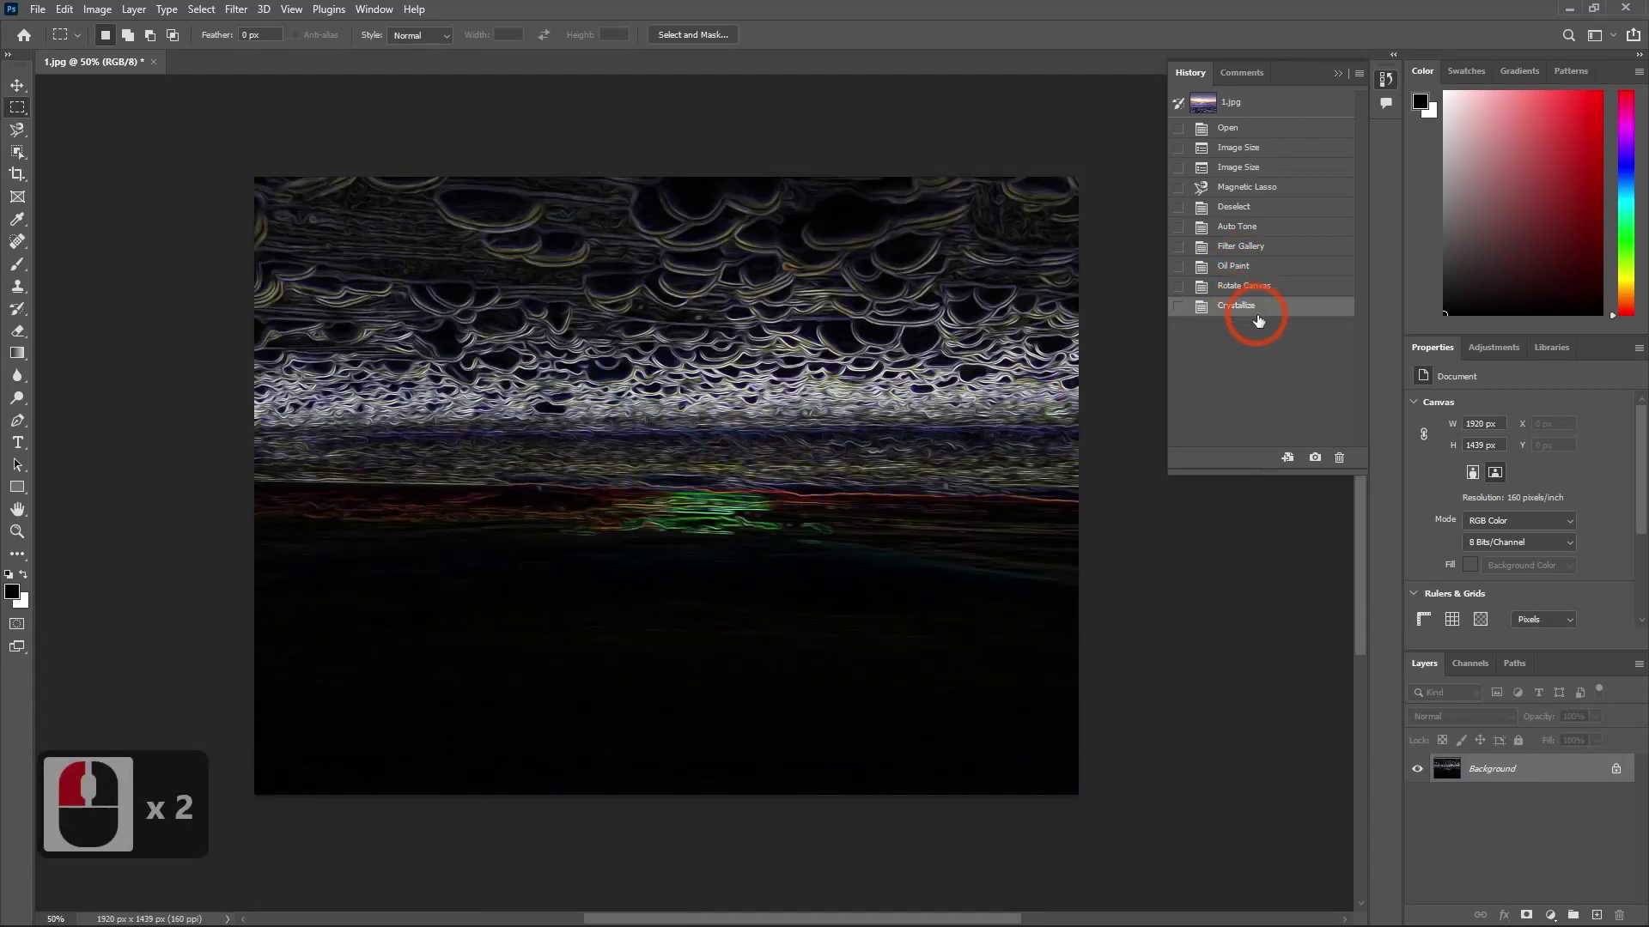
- Return to the Oil Paint history state and apply the basic Blur filter from there
left_click(1215, 268)
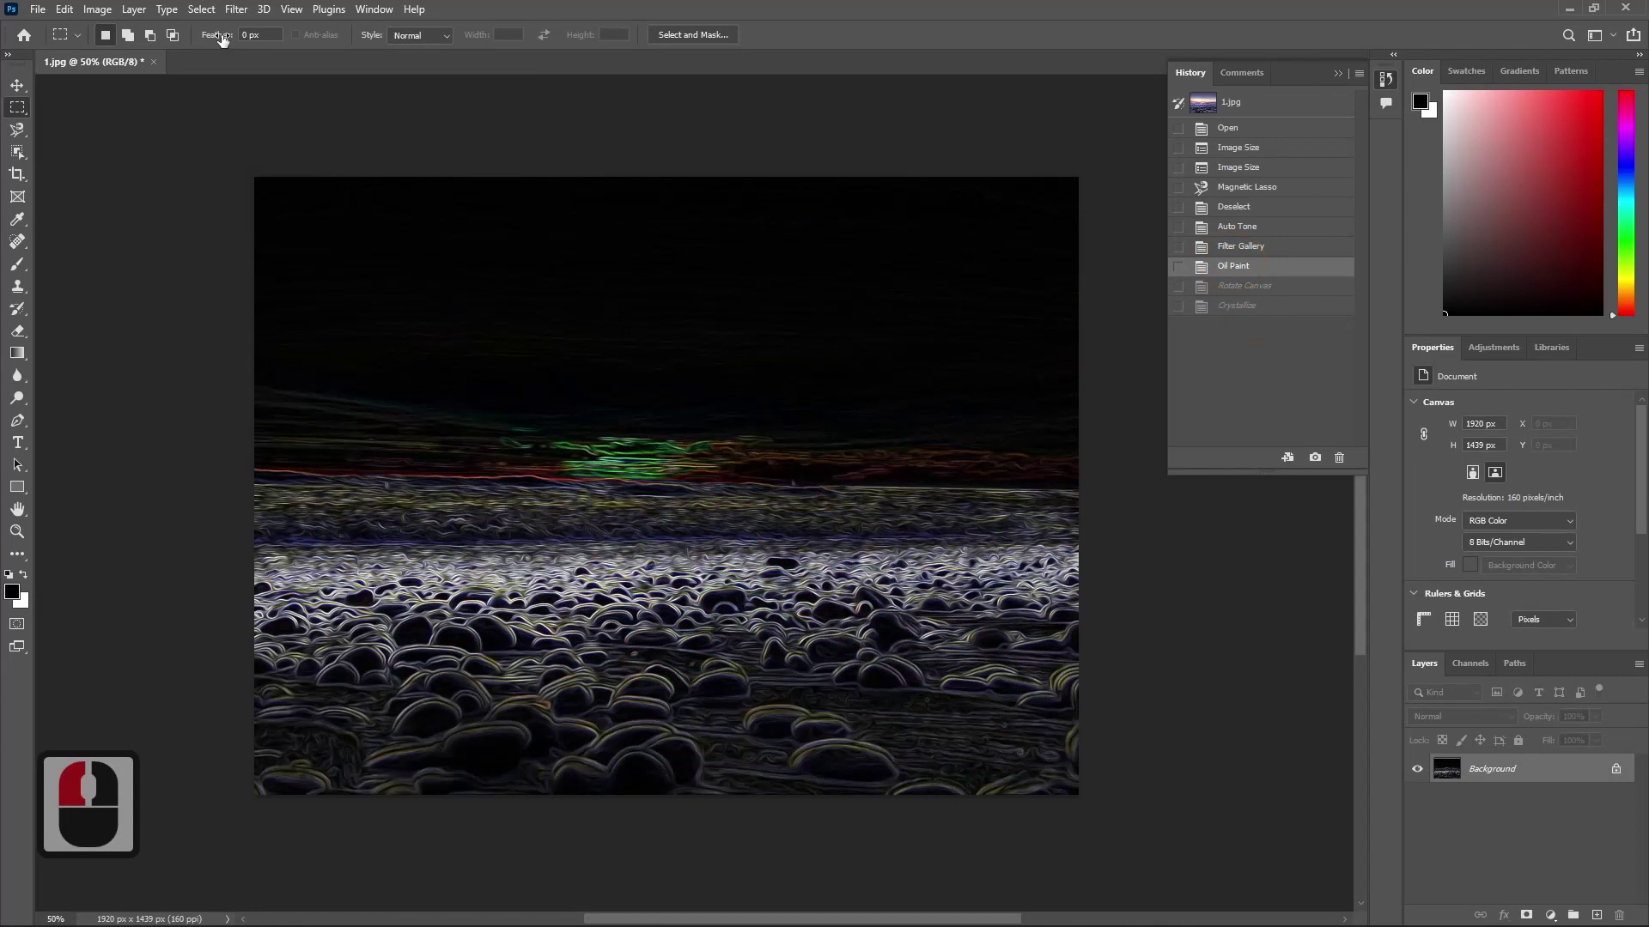
left_click(235, 9)
mouse_move(352, 219)
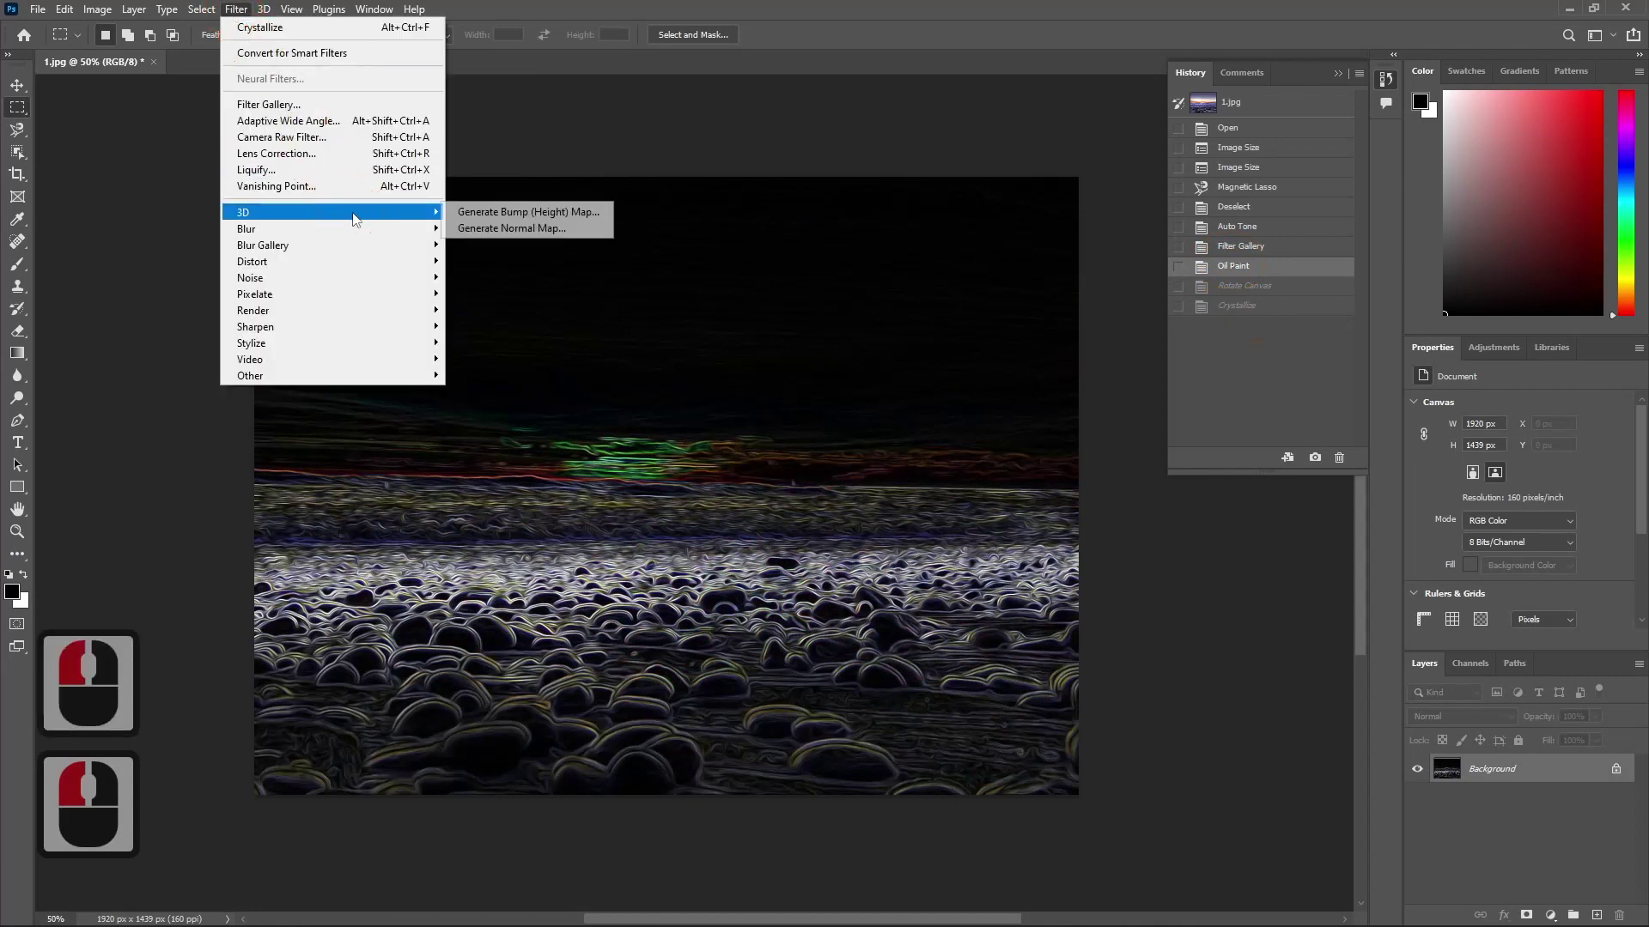
mouse_move(403, 230)
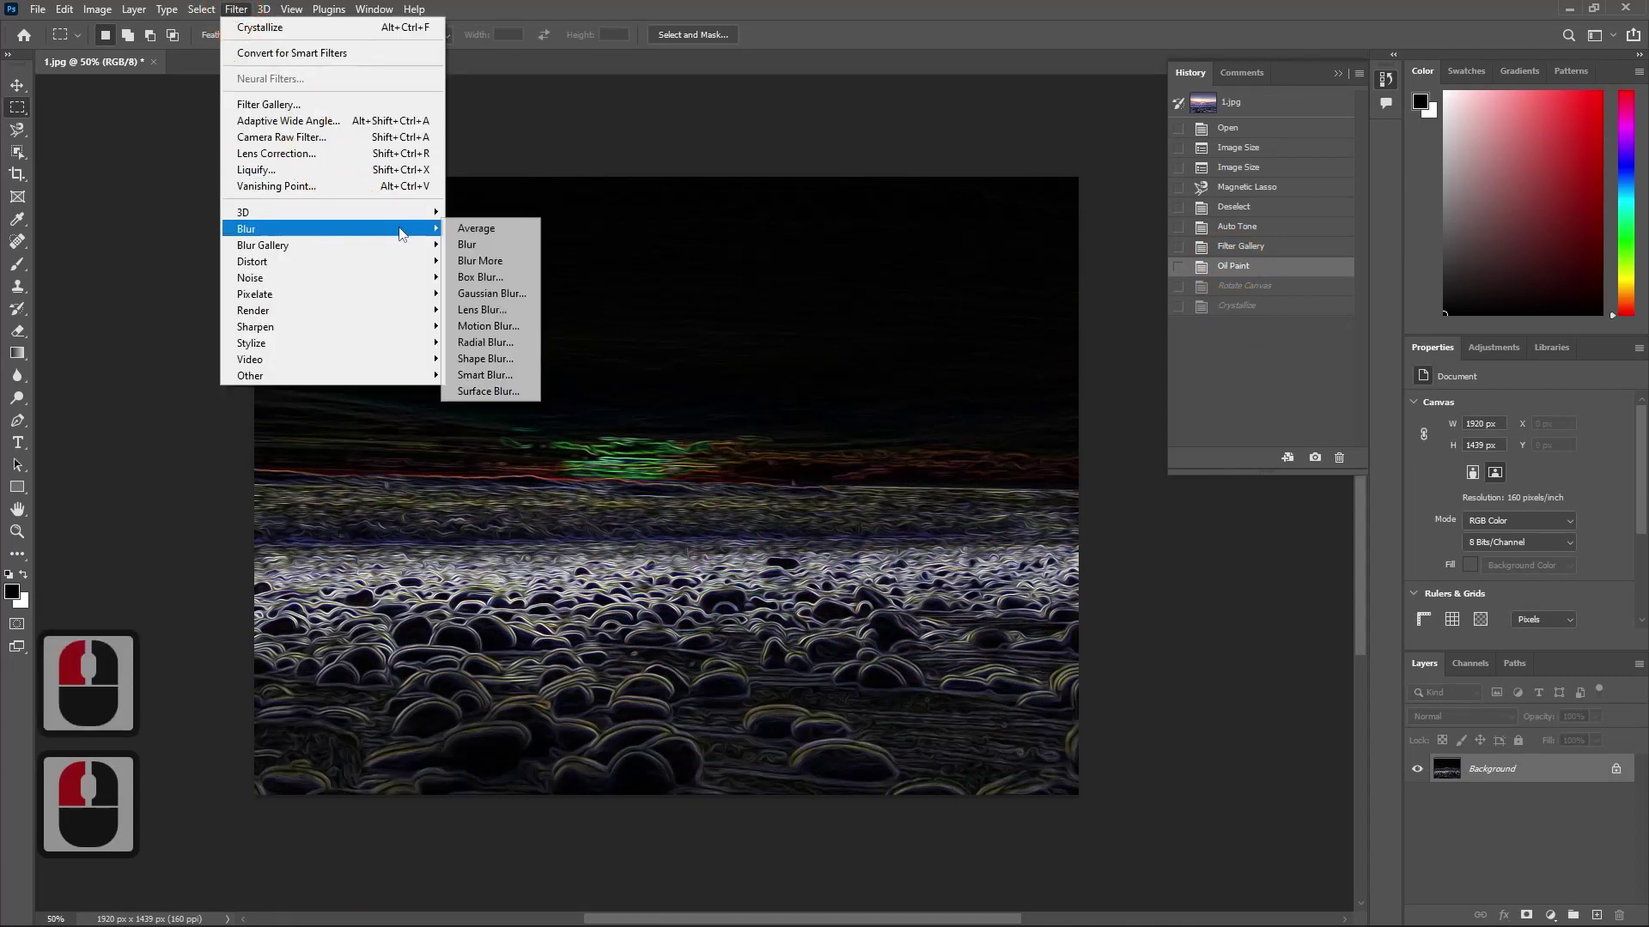
left_click(486, 245)
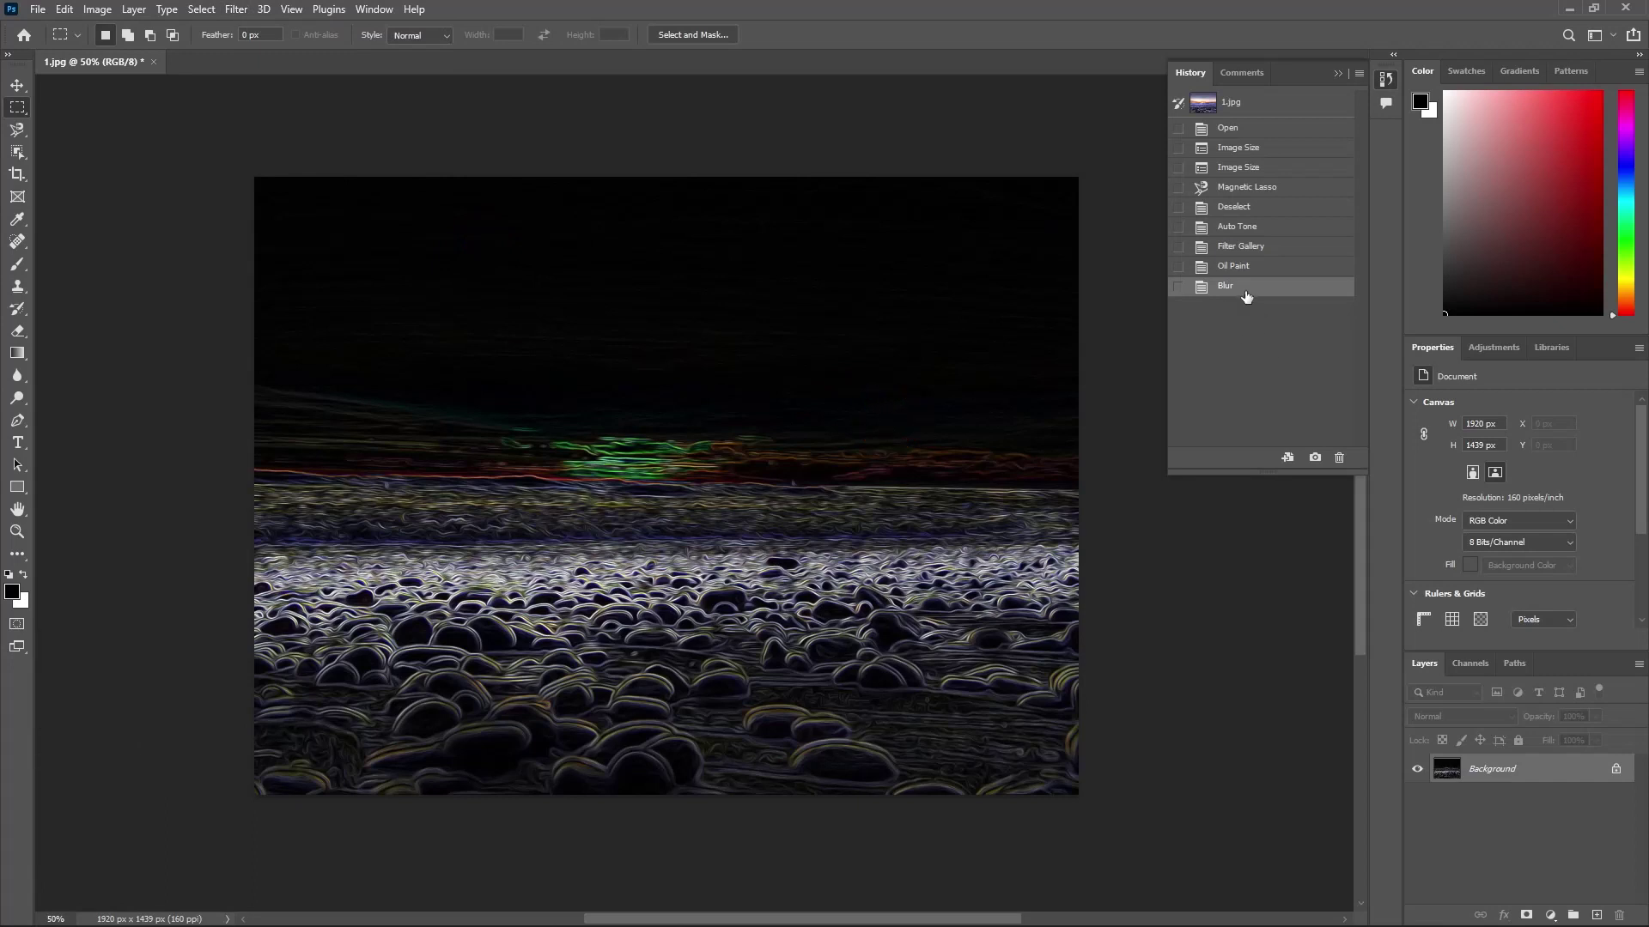
- Take the document back to the Magnetic Lasso history state
left_click(1249, 192)
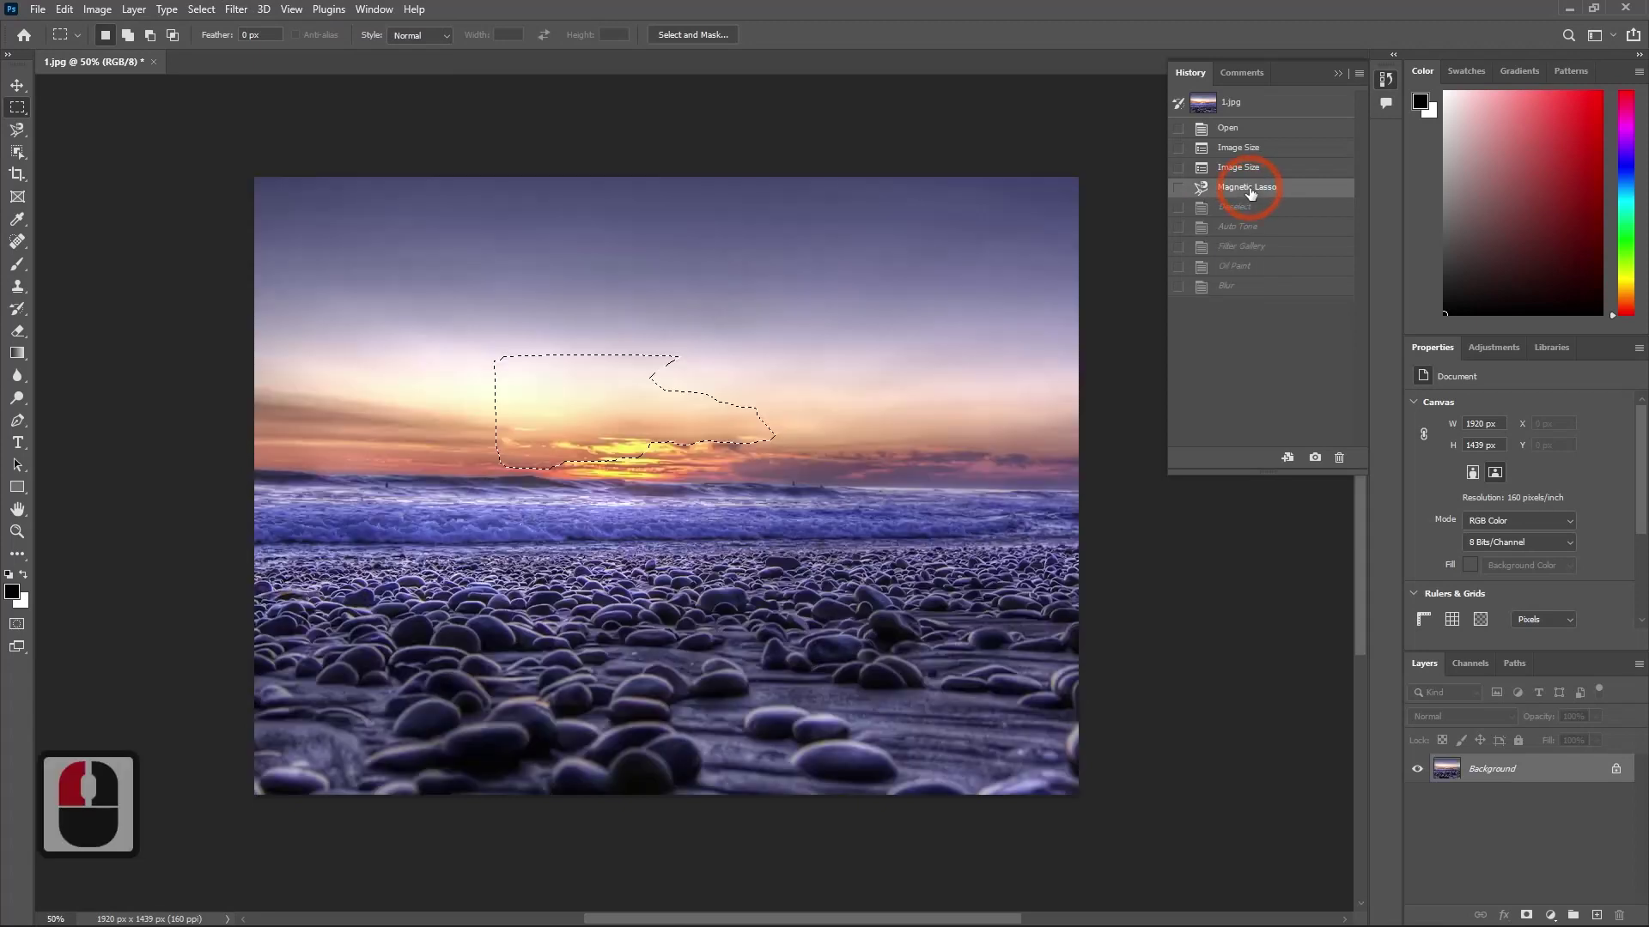